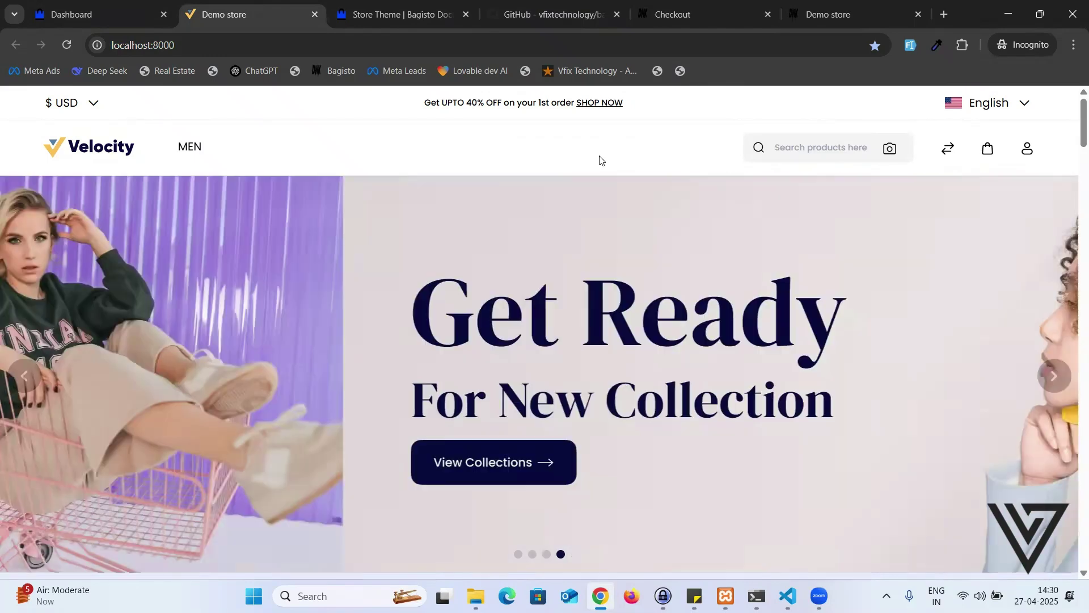
Step: Switch to the DNK storefront tab and go to the store homepage
scroll(499, 285, "down", 1)
scroll(499, 284, "down", 5)
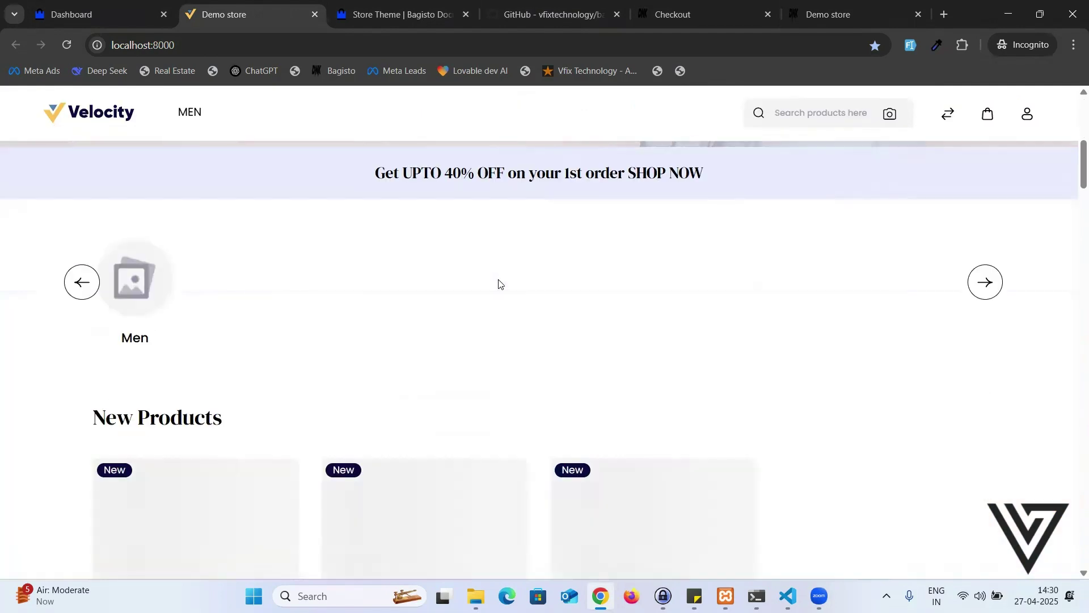
scroll(579, 285, "down", 5)
scroll(530, 275, "up", 10)
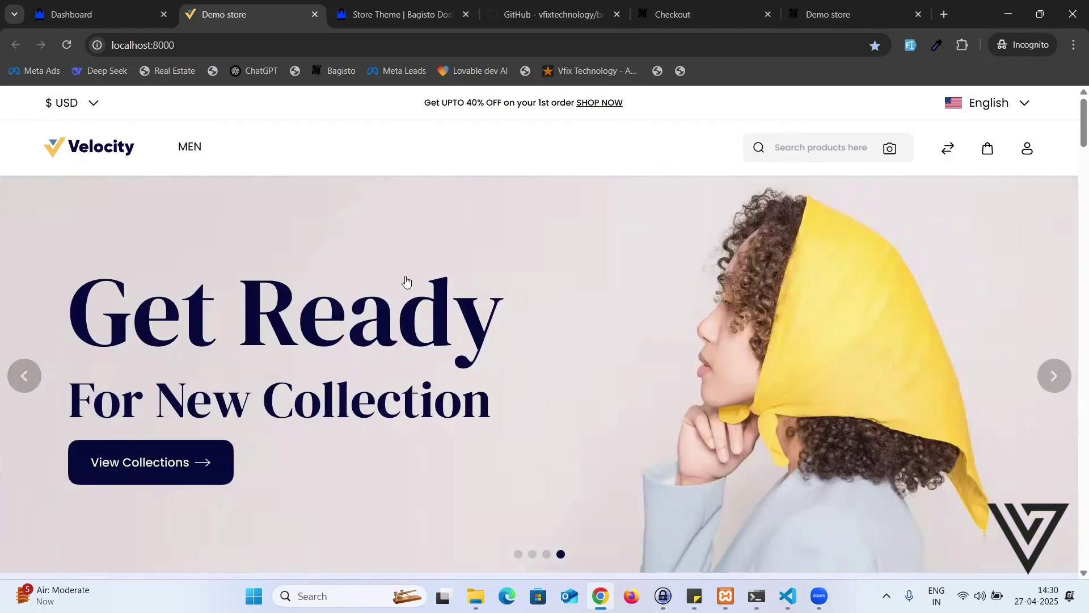
left_click(857, 16)
left_click(678, 14)
left_click(101, 113)
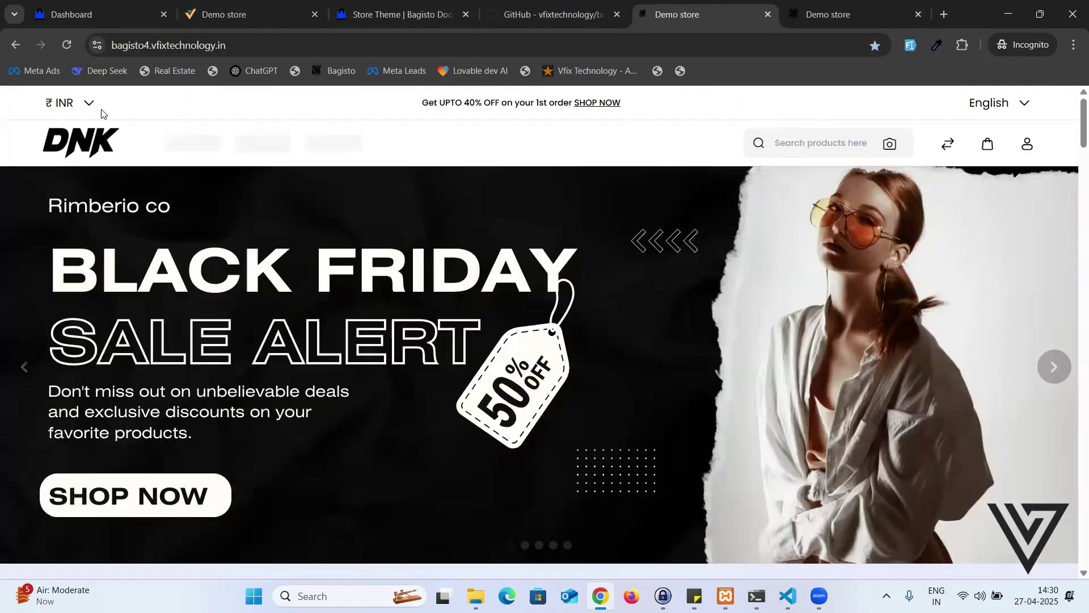
mouse_move(204, 155)
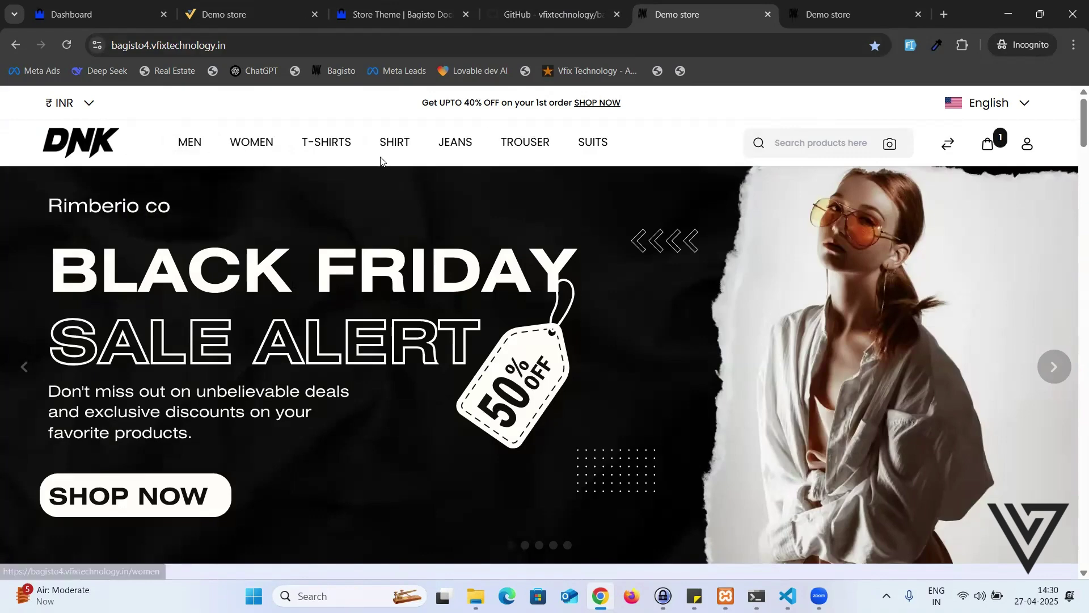
Step: Check the Sticky Note's checkout item, then proceed from the cart to checkout
mouse_move(695, 595)
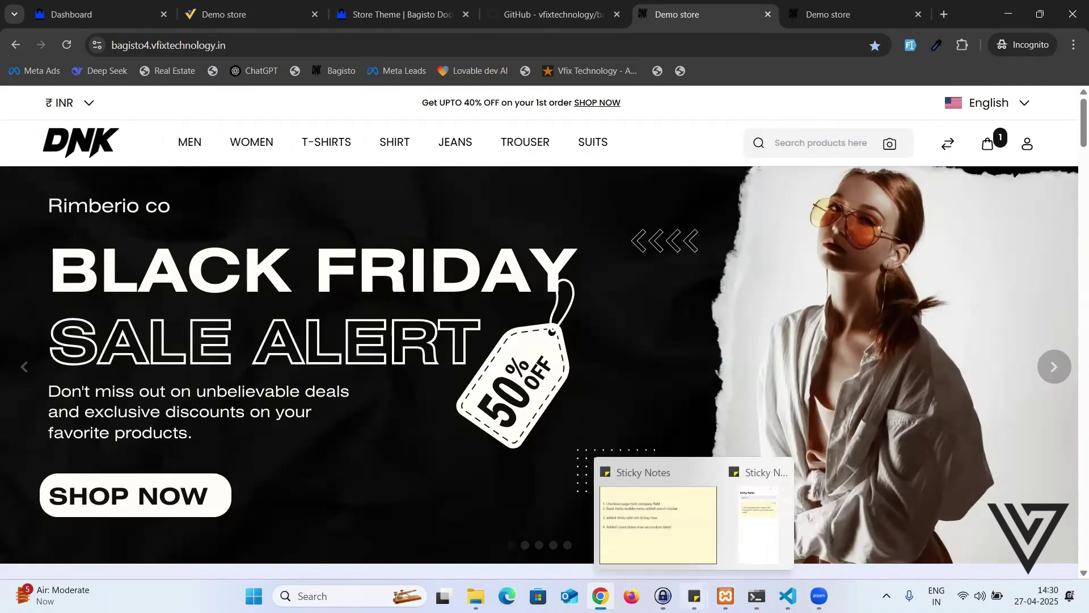
left_click(663, 527)
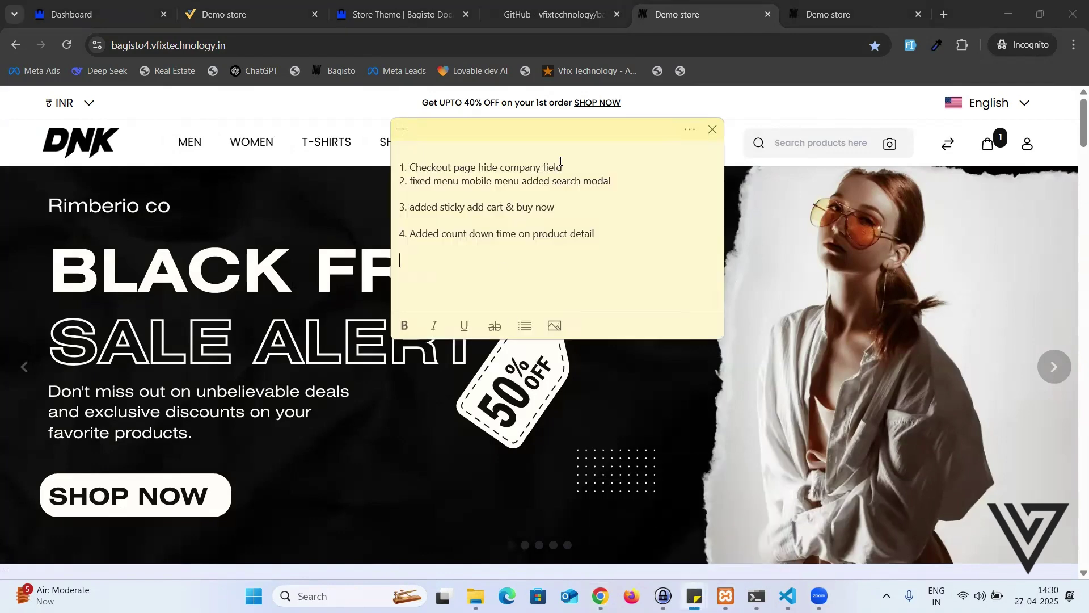
triple_click(405, 164)
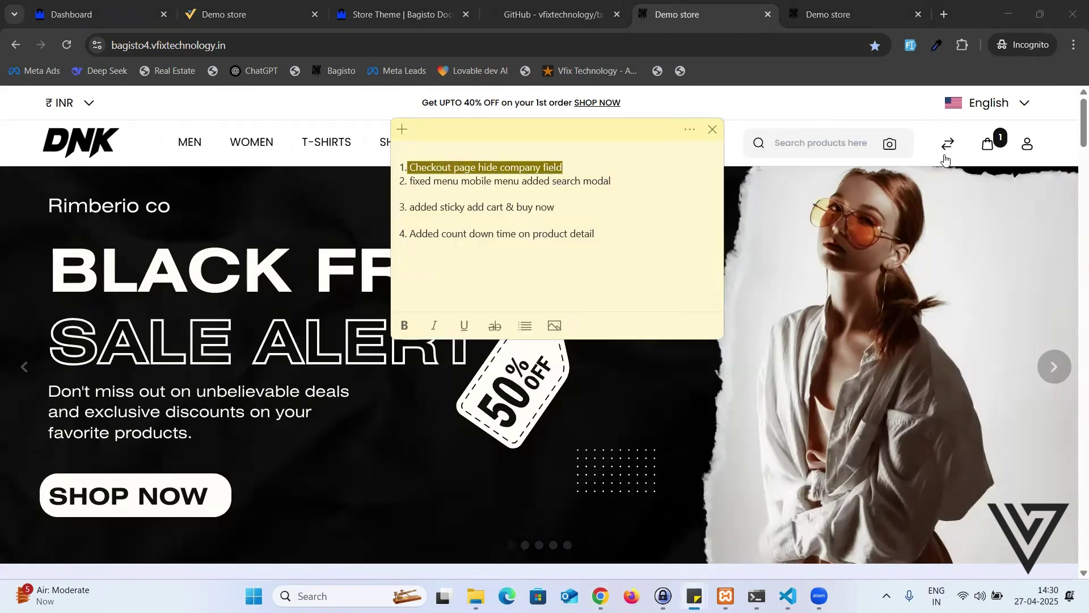
left_click(990, 153)
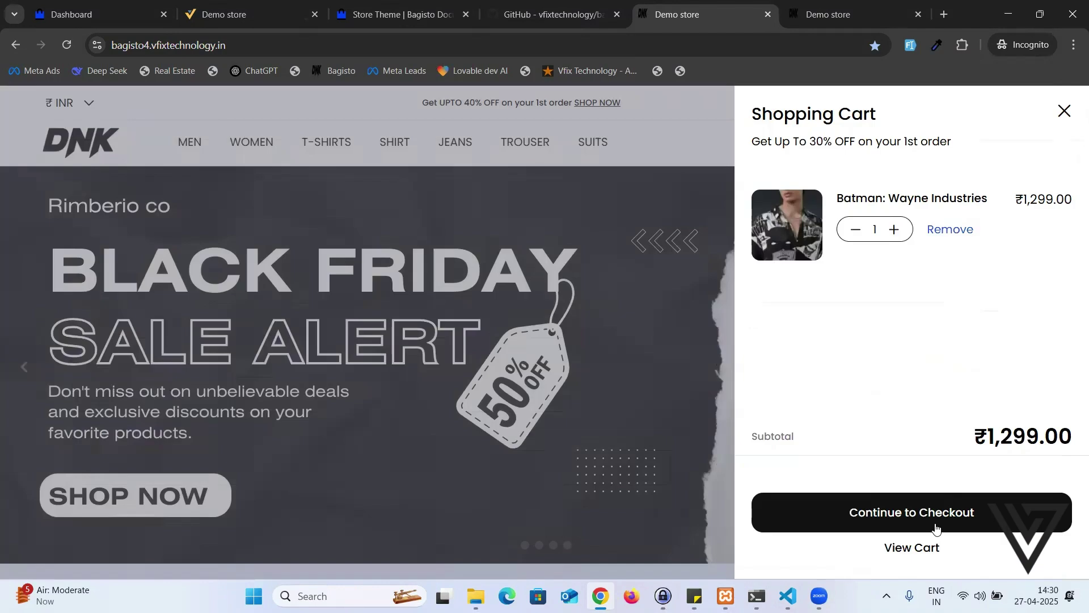
left_click(932, 524)
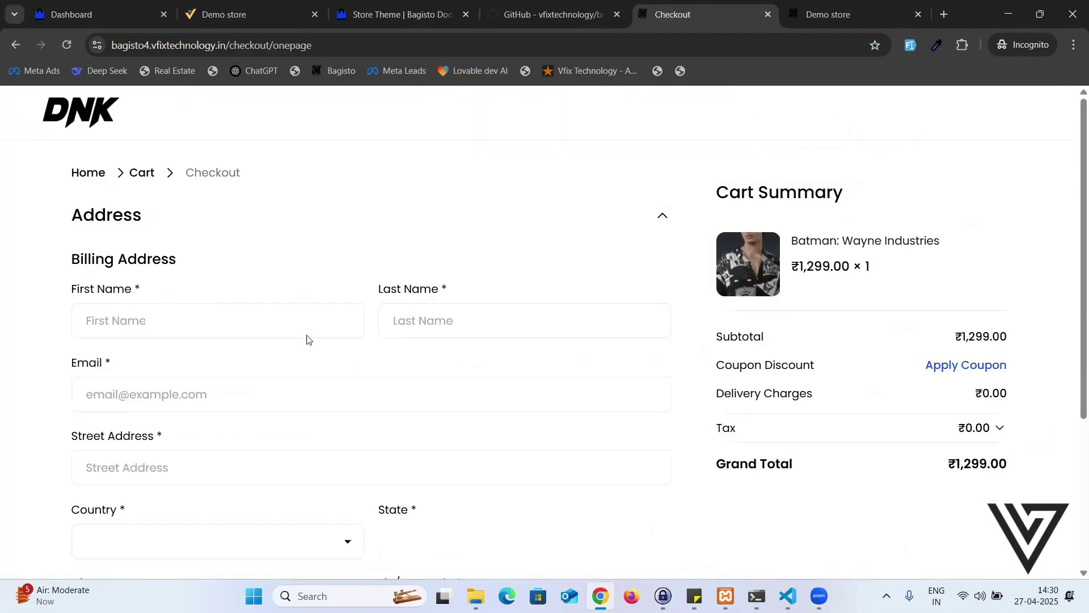
Step: Review the Billing Address fields, including Street Address, on the checkout page
left_click_drag(73, 257, 186, 257)
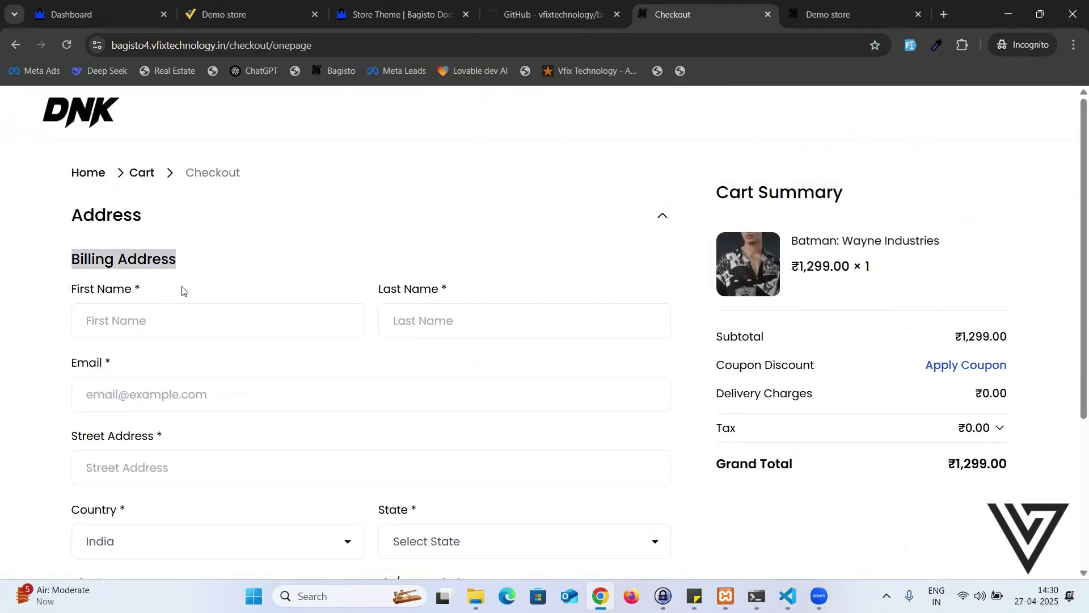
scroll(220, 297, "down", 4)
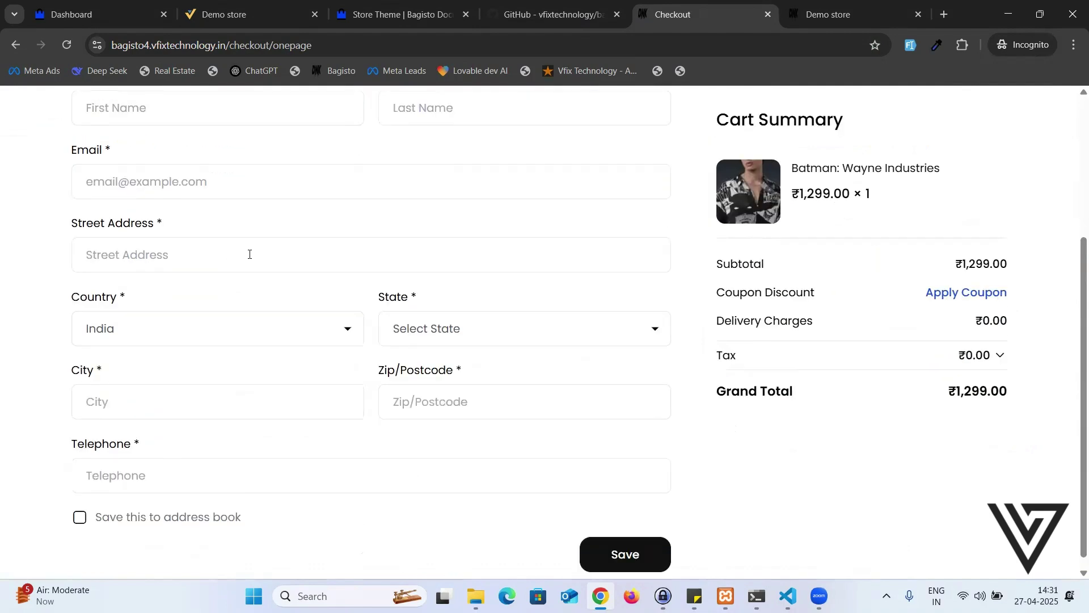
left_click(328, 262)
scroll(329, 262, "up", 4)
scroll(329, 263, "down", 4)
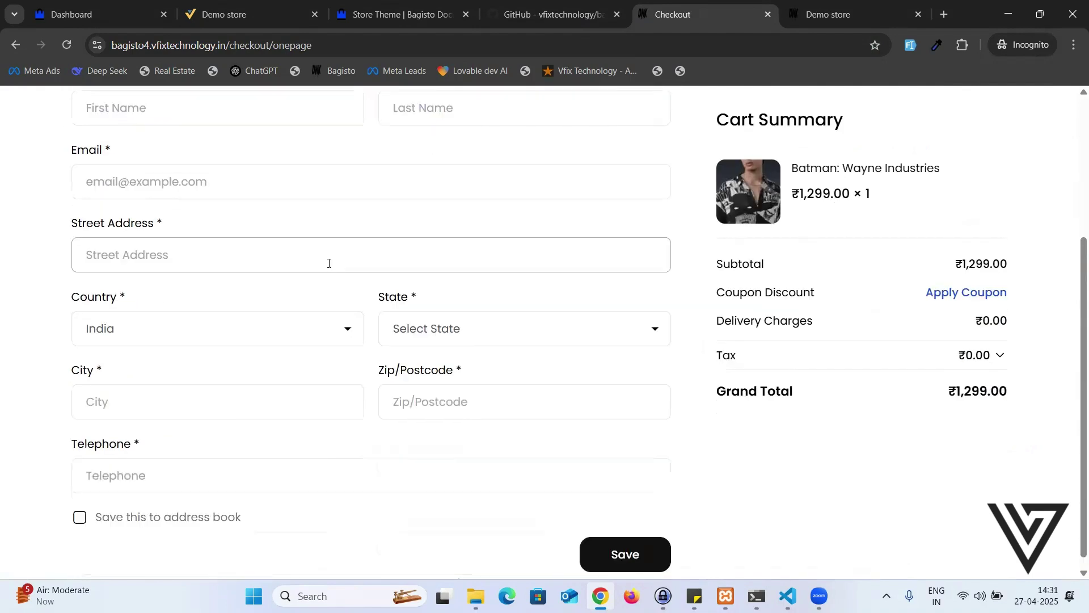
left_click_drag(54, 303, 129, 302)
Step: Check the Country dropdown, leaving India selected
left_click(163, 338)
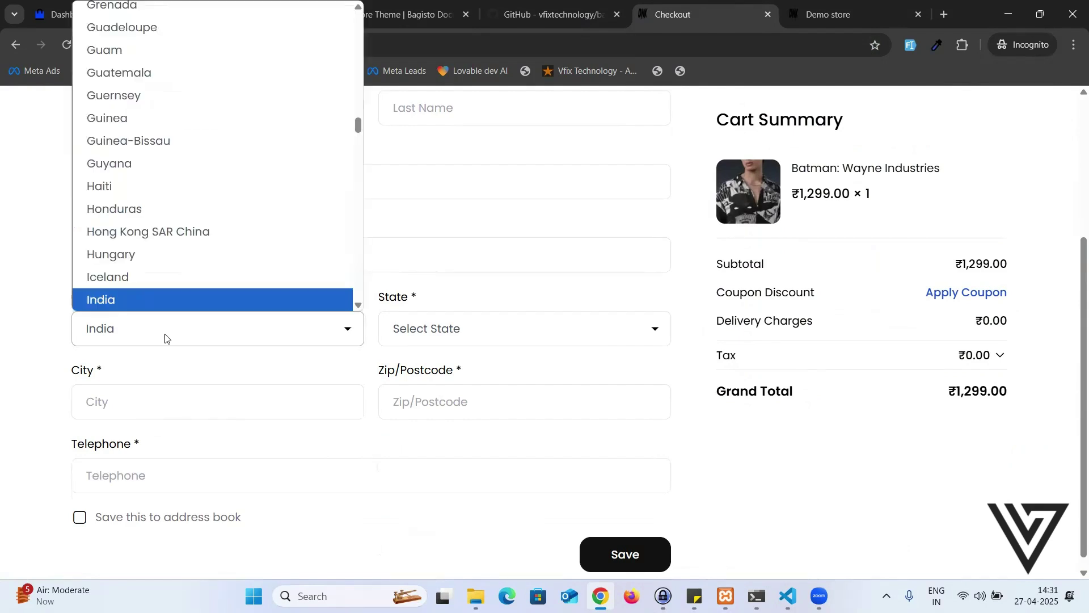
left_click(39, 337)
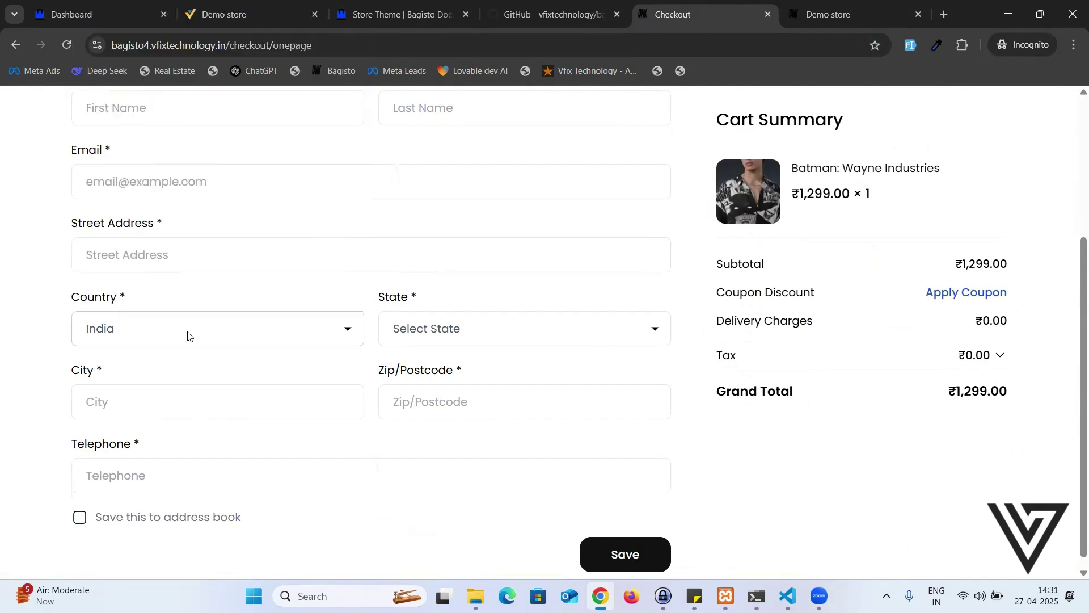
left_click(230, 338)
key("Up")
key("Down")
left_click(48, 378)
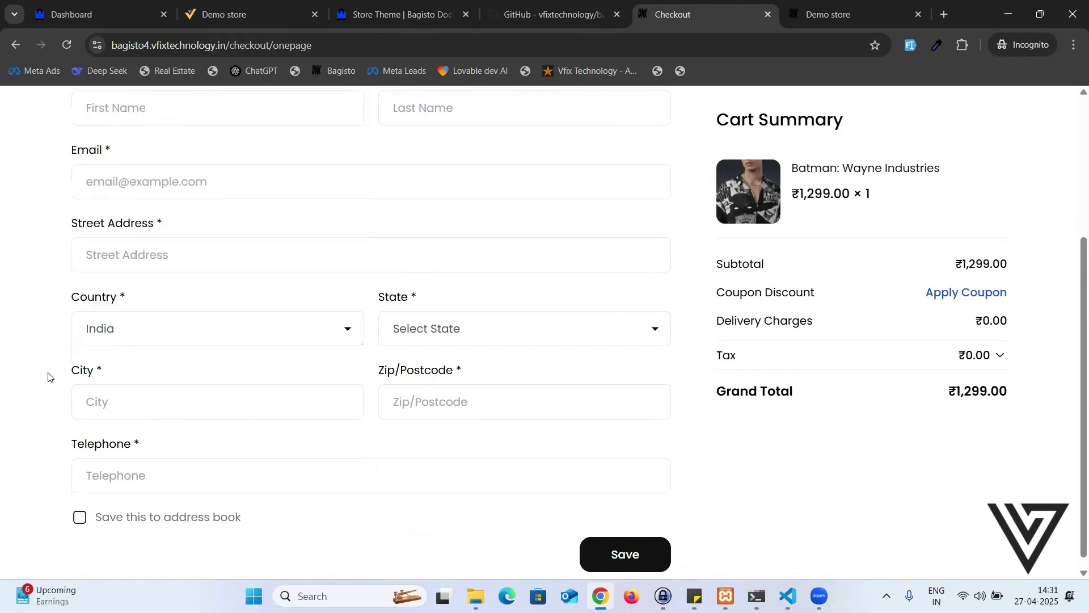
left_click(230, 334)
left_click(11, 353)
Step: Bring up the Sticky Notes and highlight its second item about the mobile menu
scroll(652, 371, "up", 4)
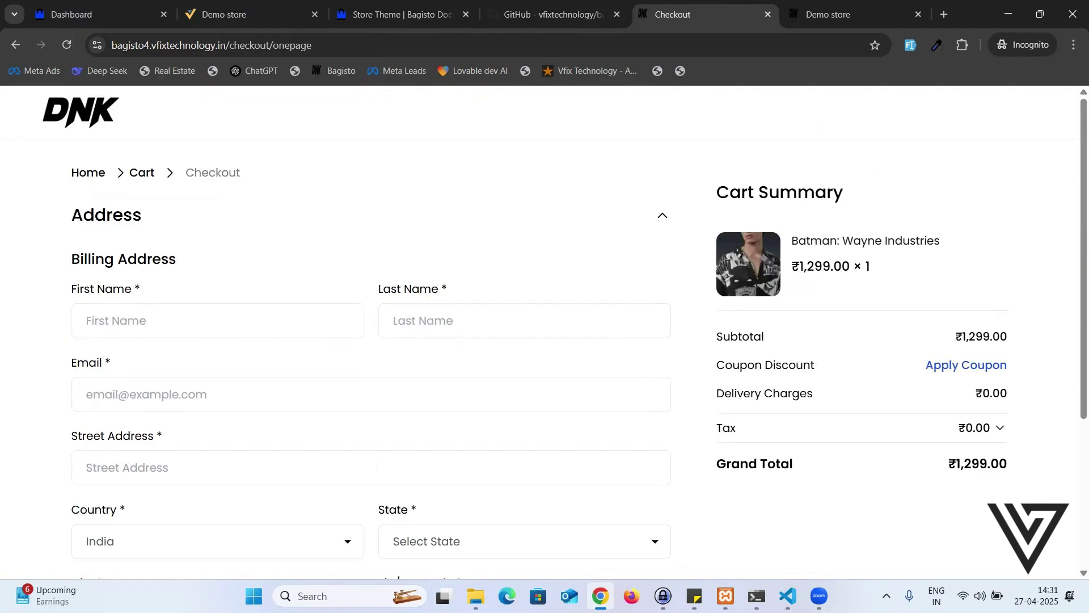
mouse_move(694, 596)
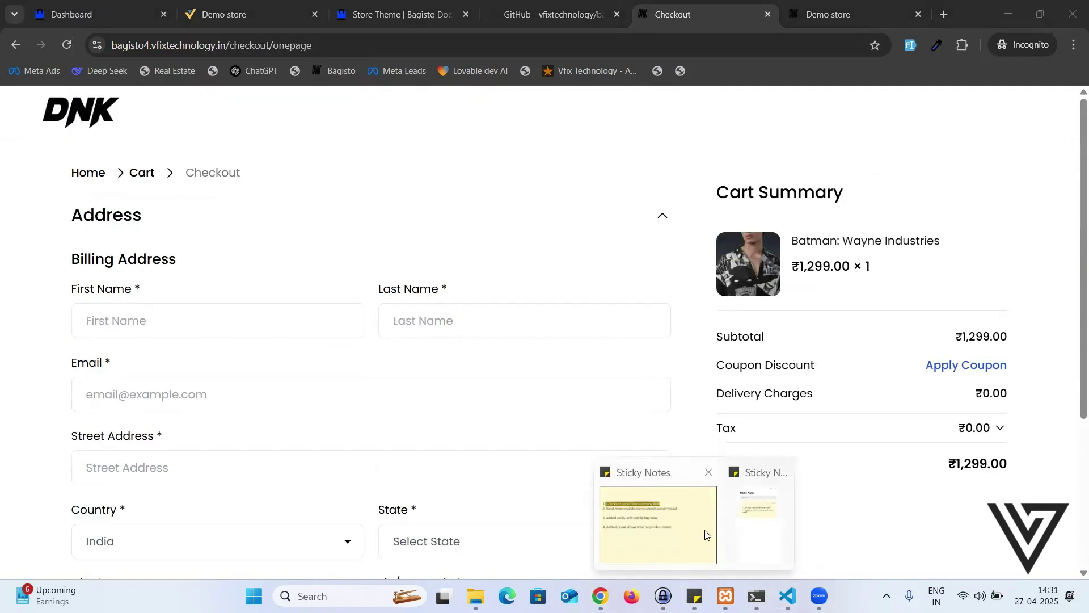
left_click(659, 524)
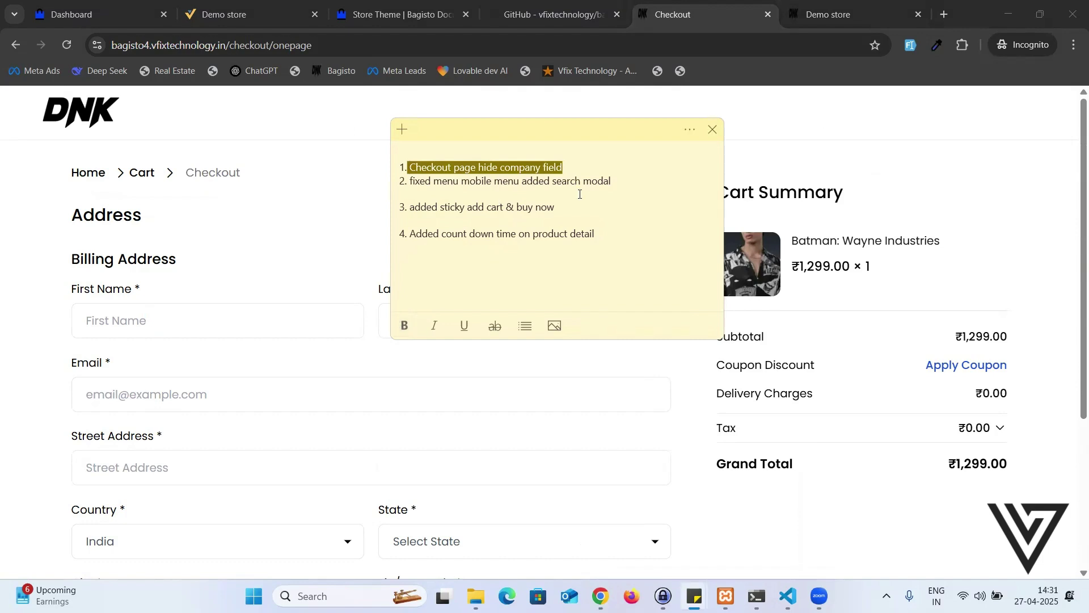
left_click_drag(612, 182, 404, 182)
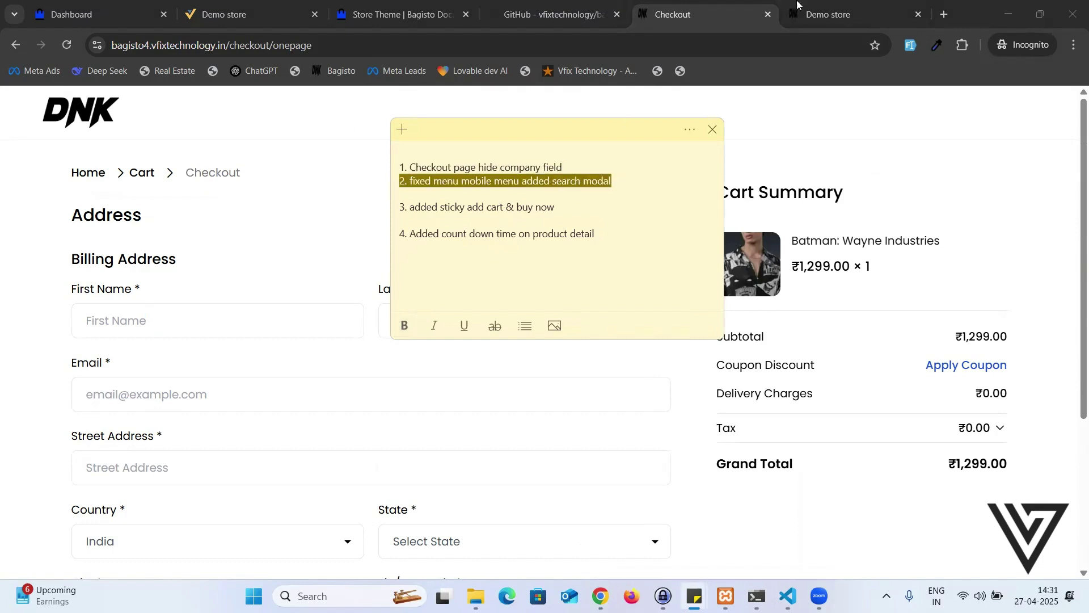
Step: Switch to the responsive mobile view of the DNK storefront and scroll the page
left_click(847, 5)
left_click(847, 4)
scroll(494, 316, "down", 5)
scroll(489, 234, "up", 5)
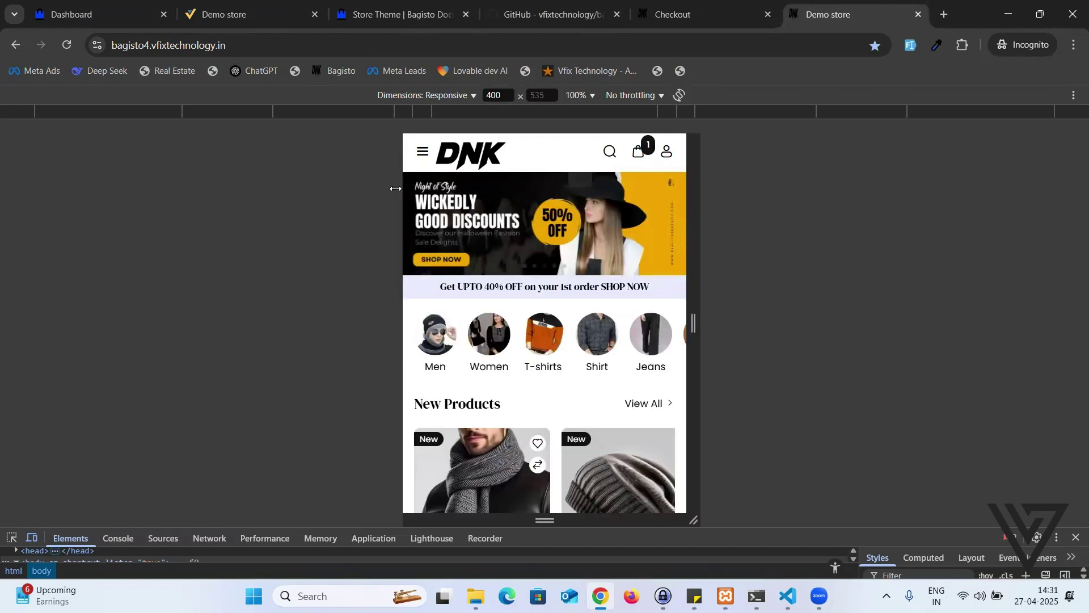
scroll(583, 302, "down", 5)
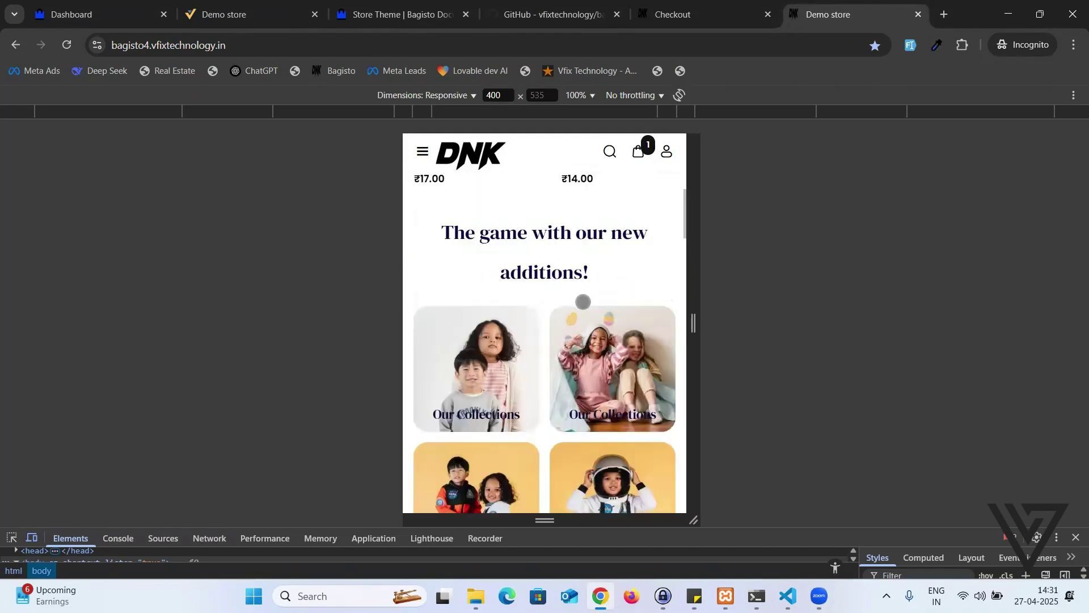
scroll(583, 302, "up", 5)
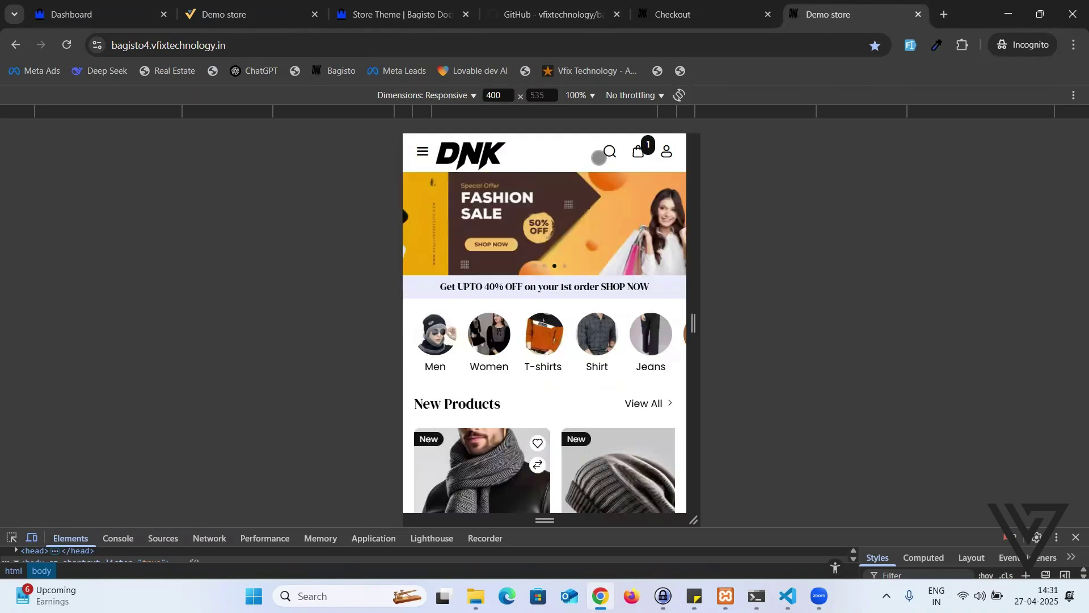
Step: Search the mobile store for 't shirt', which returns no products
left_click(610, 152)
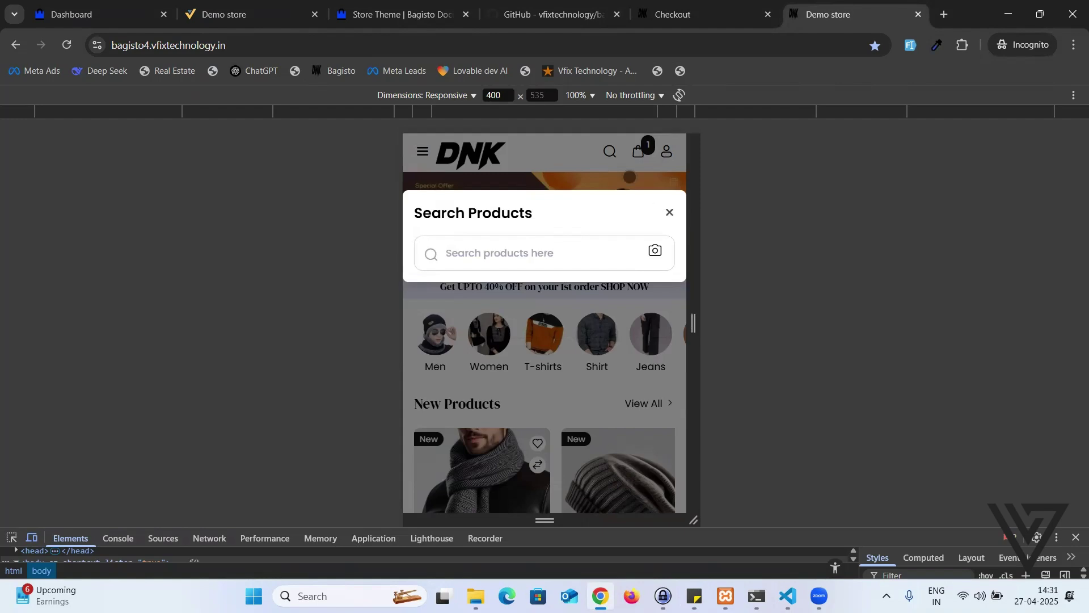
left_click(630, 177)
left_click(610, 152)
left_click(609, 158)
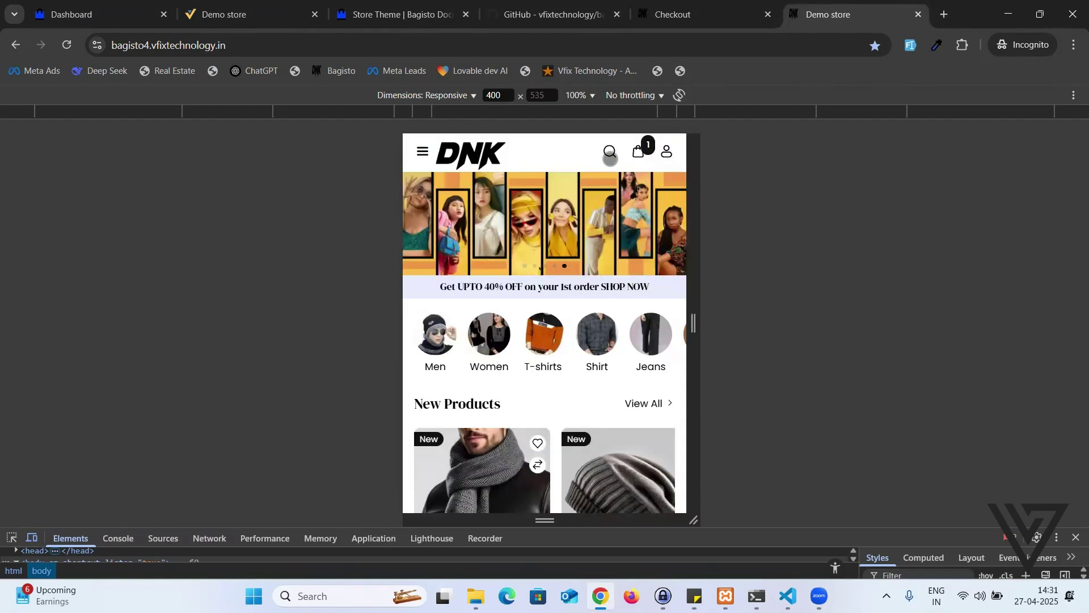
left_click(610, 153)
left_click(555, 257)
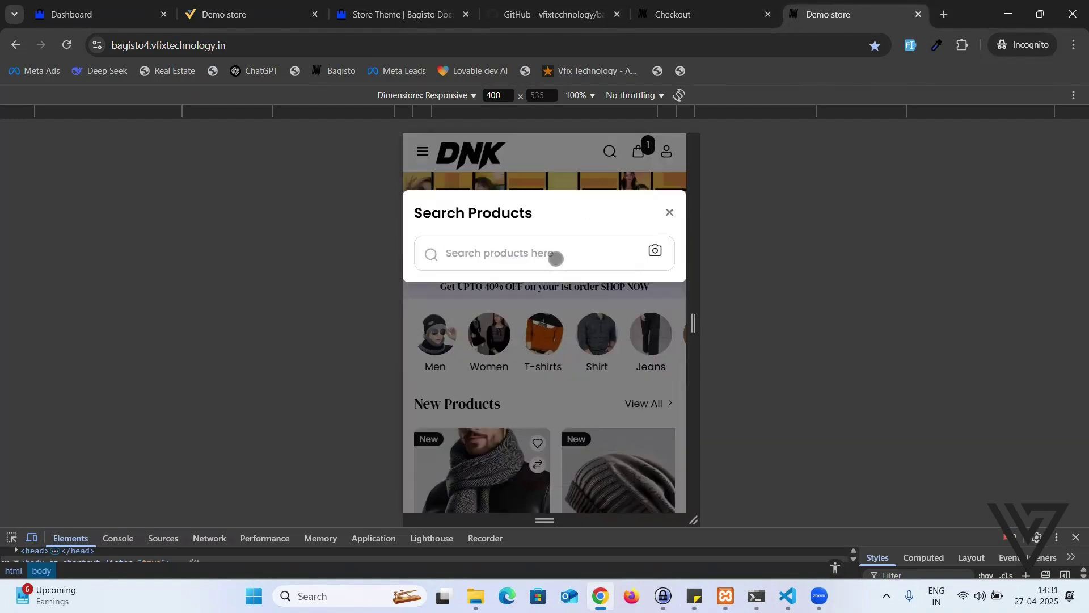
type("ts")
key("BackSpace")
type("shirt")
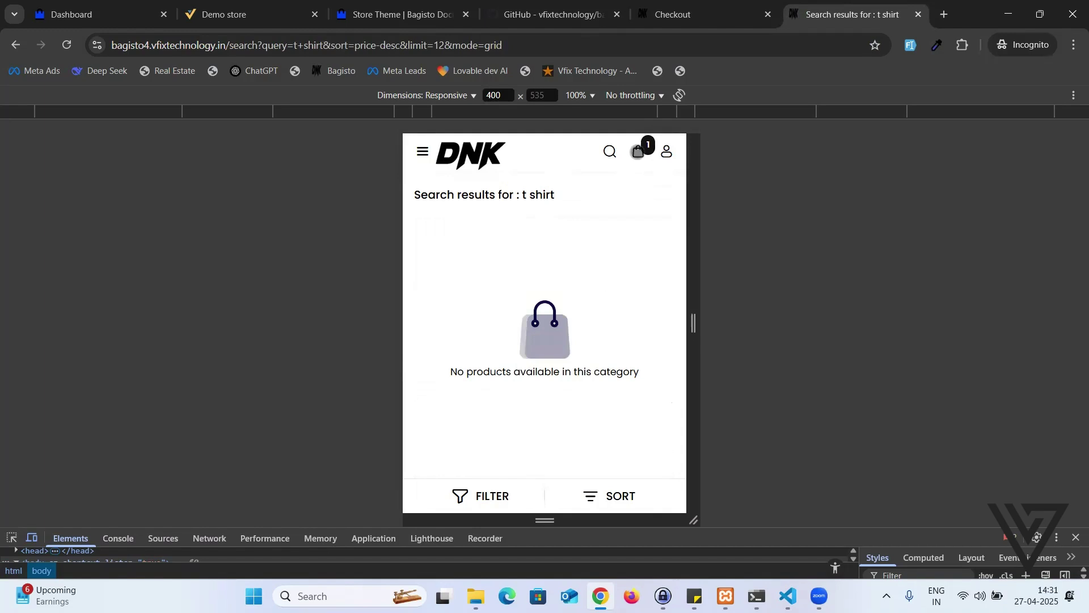
Step: Reload the mobile storefront and open the Batman: Wayne Industries product page
left_click(638, 151)
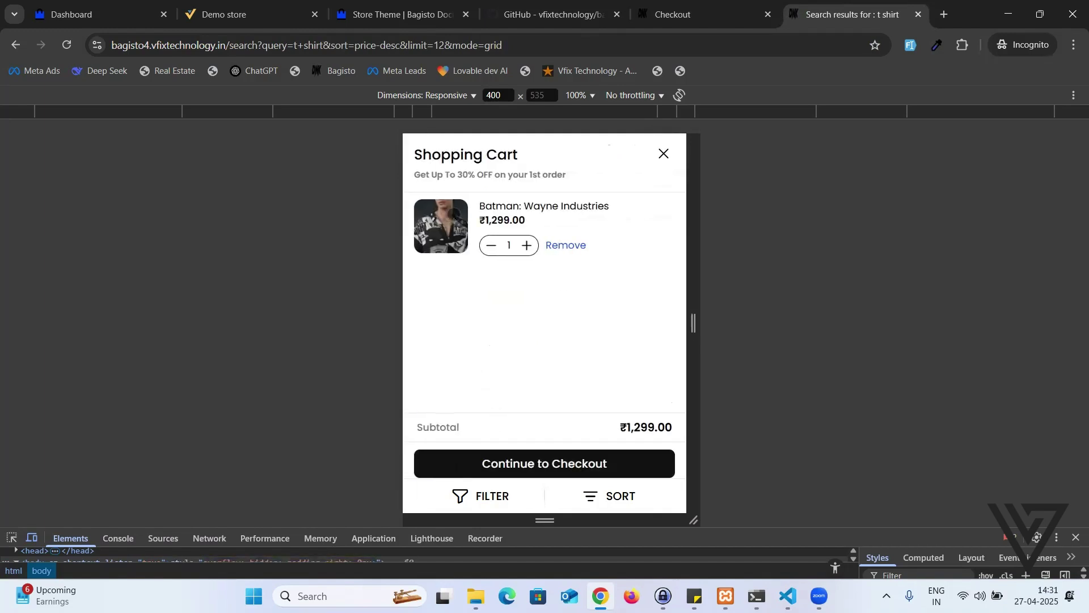
key("F5")
left_click(453, 216)
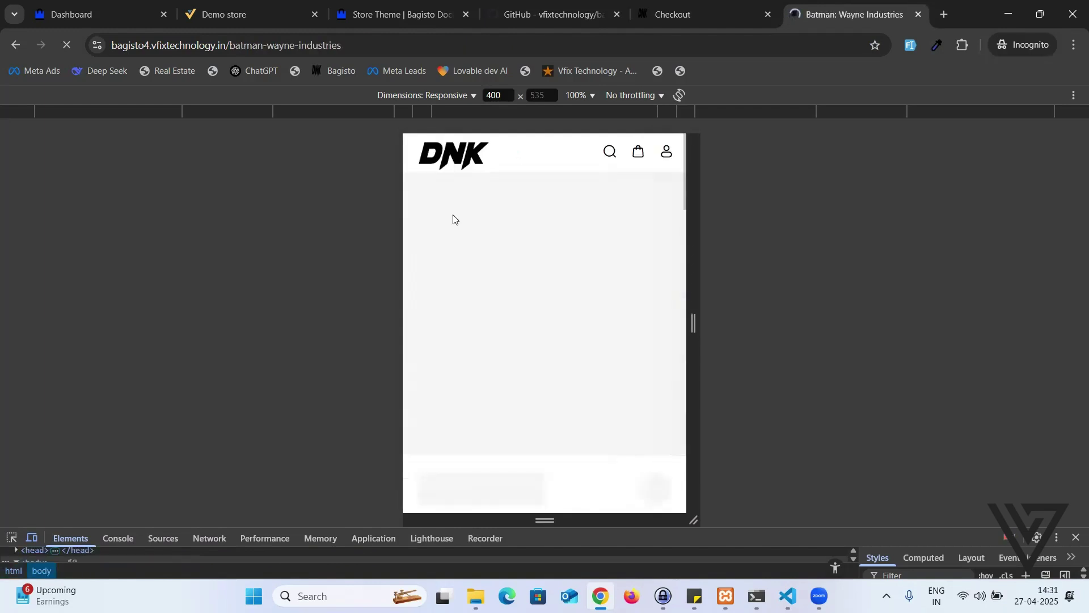
Step: Add the ₹1,299.00 product to the cart and scroll to the flash-sale countdown
scroll(531, 370, "down", 3)
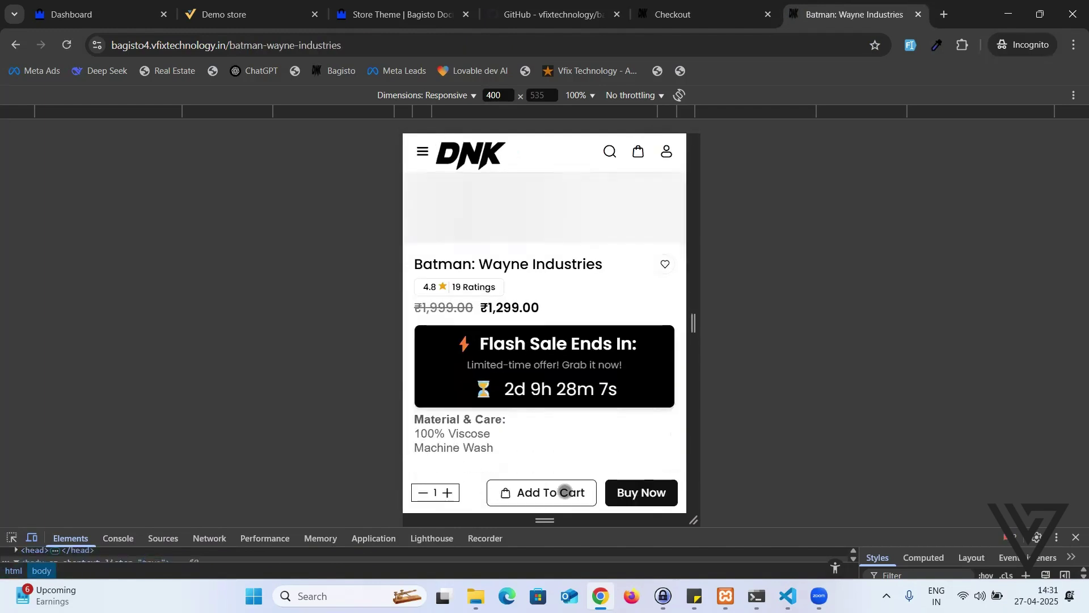
left_click(492, 496)
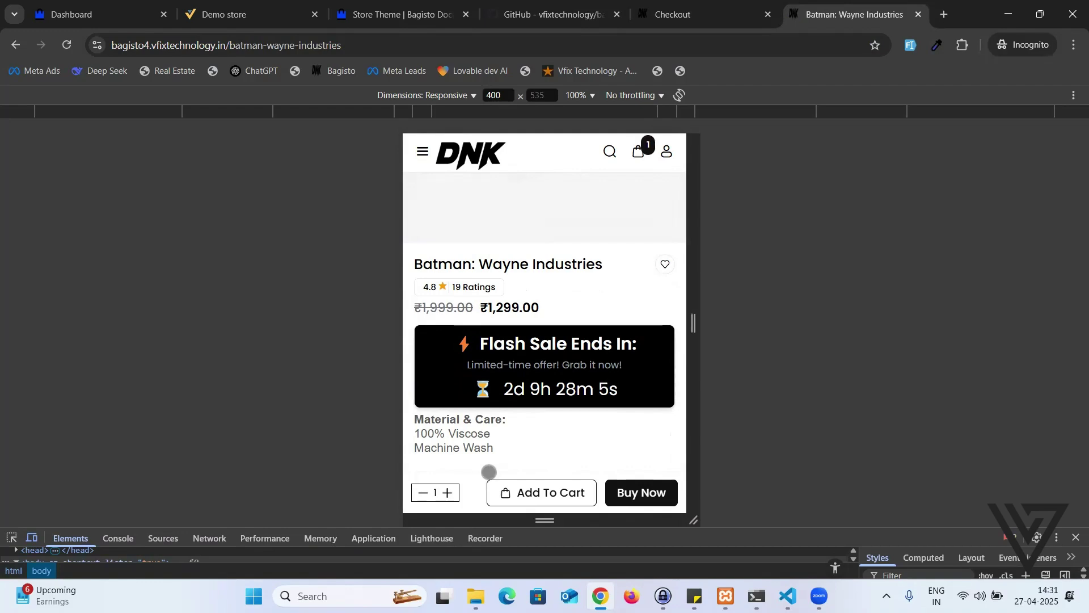
scroll(560, 495, "down", 5)
scroll(561, 495, "up", 5)
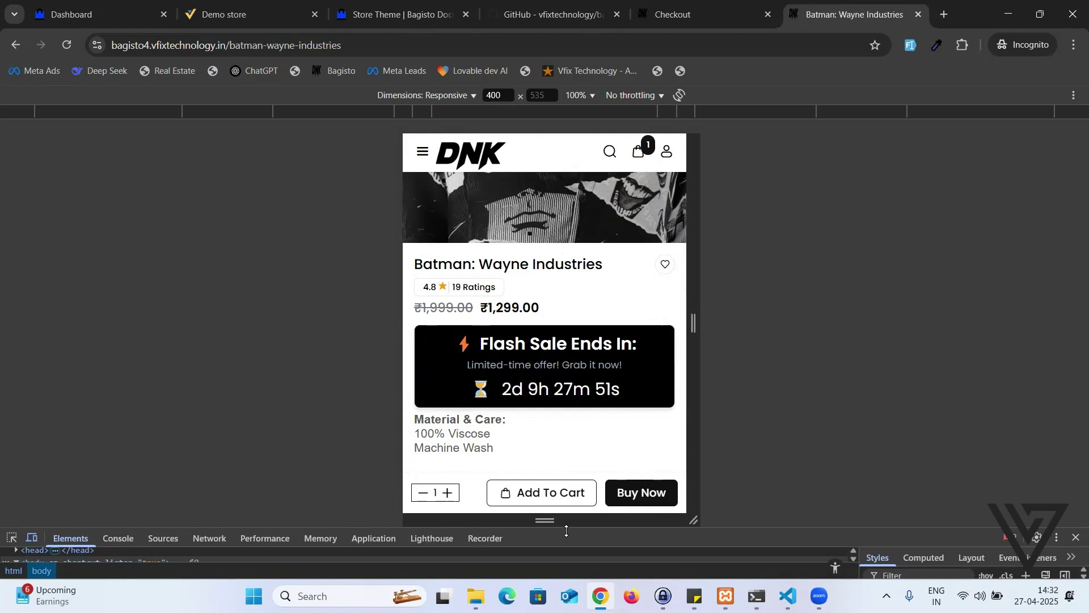
scroll(552, 404, "down", 1)
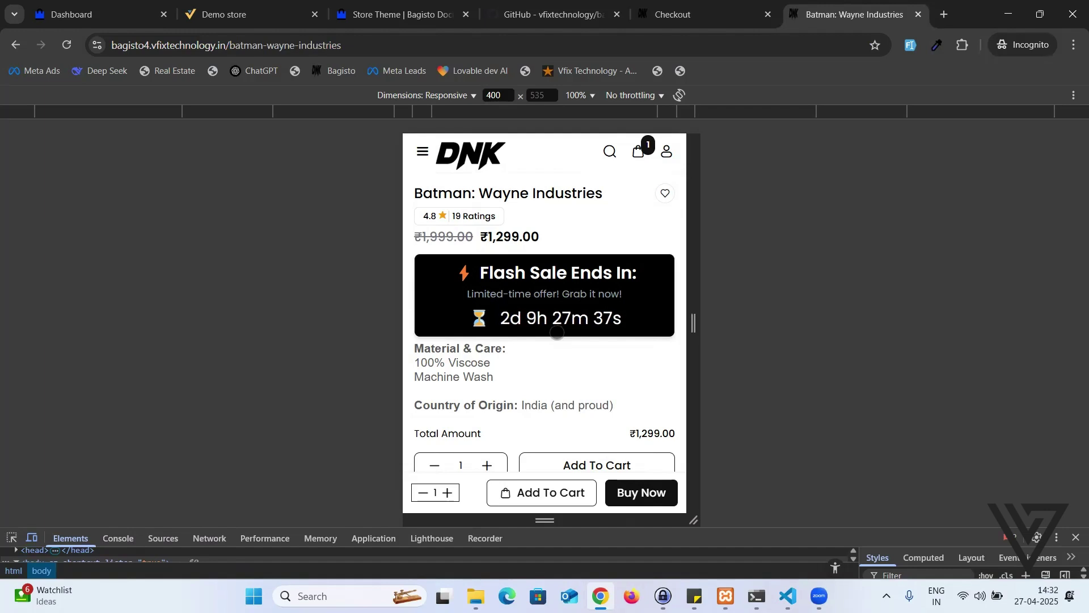
left_click_drag(593, 345, 547, 274)
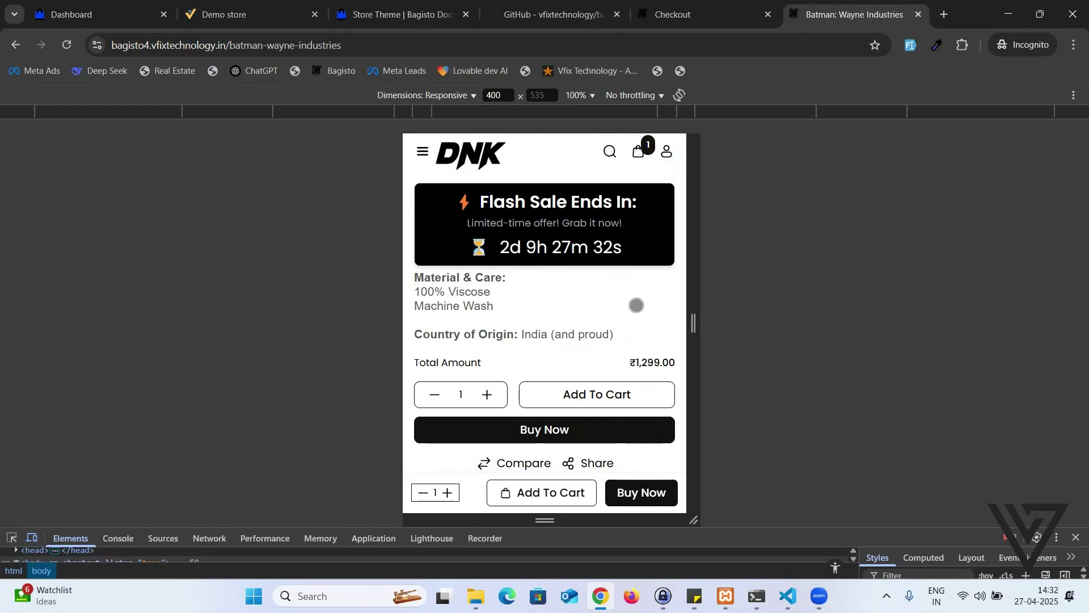
mouse_move(694, 596)
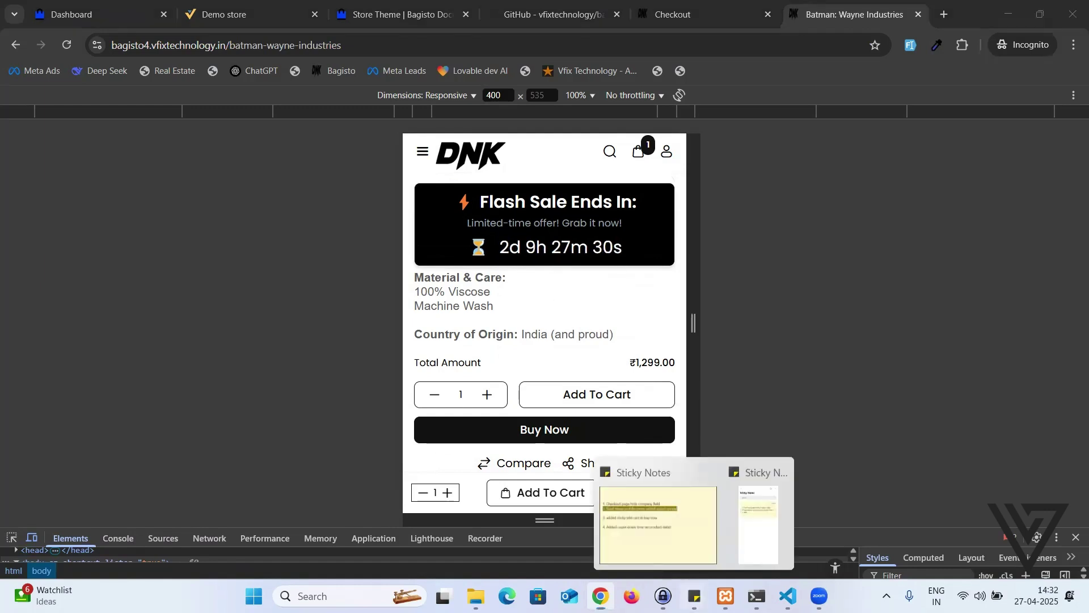
left_click(669, 518)
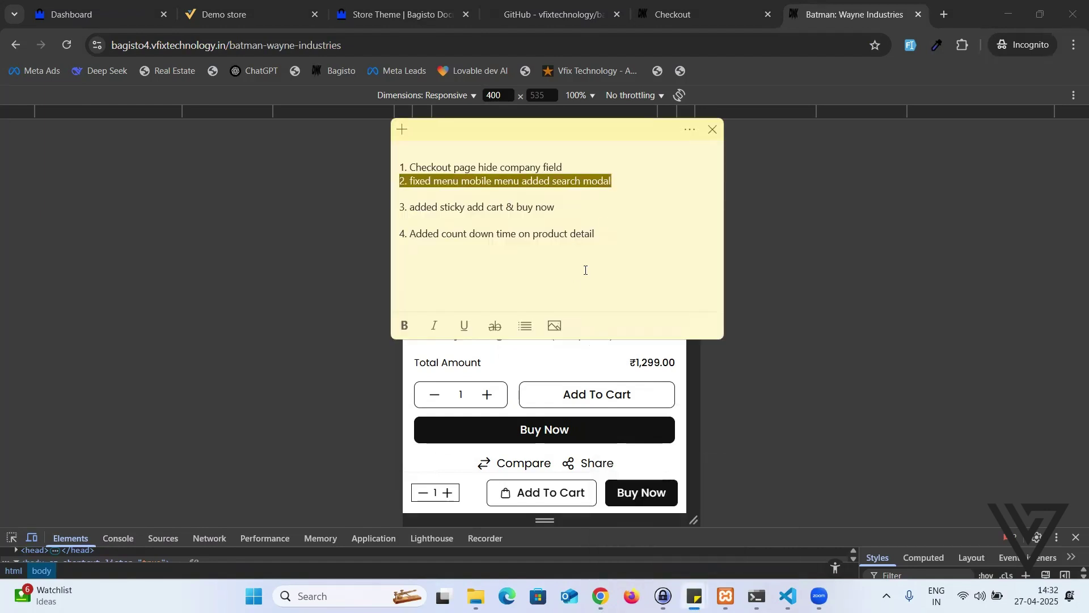
left_click_drag(586, 208, 404, 175)
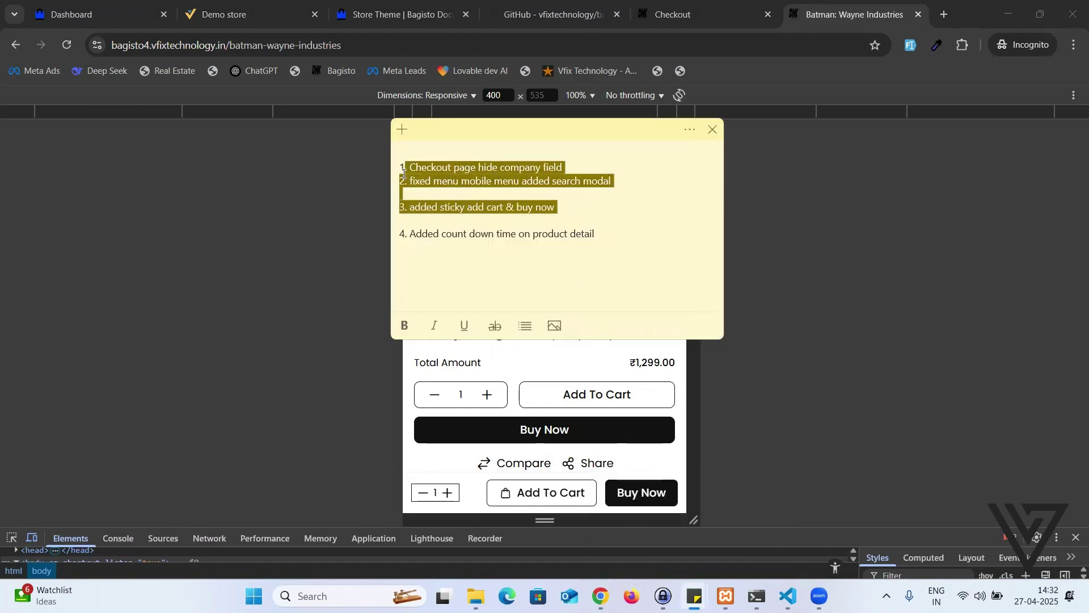
left_click(311, 379)
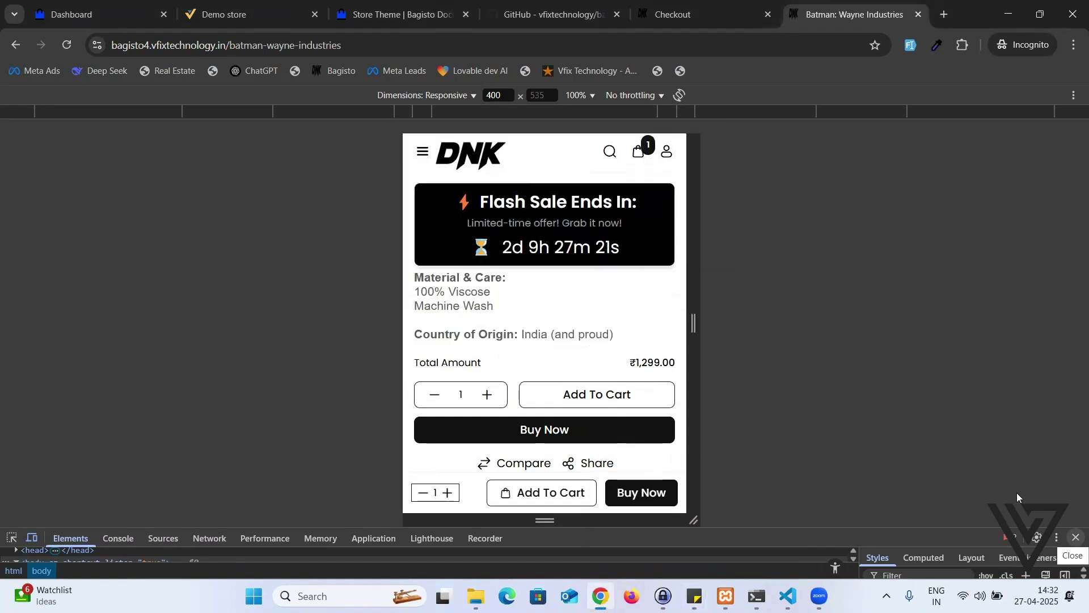
key("Home")
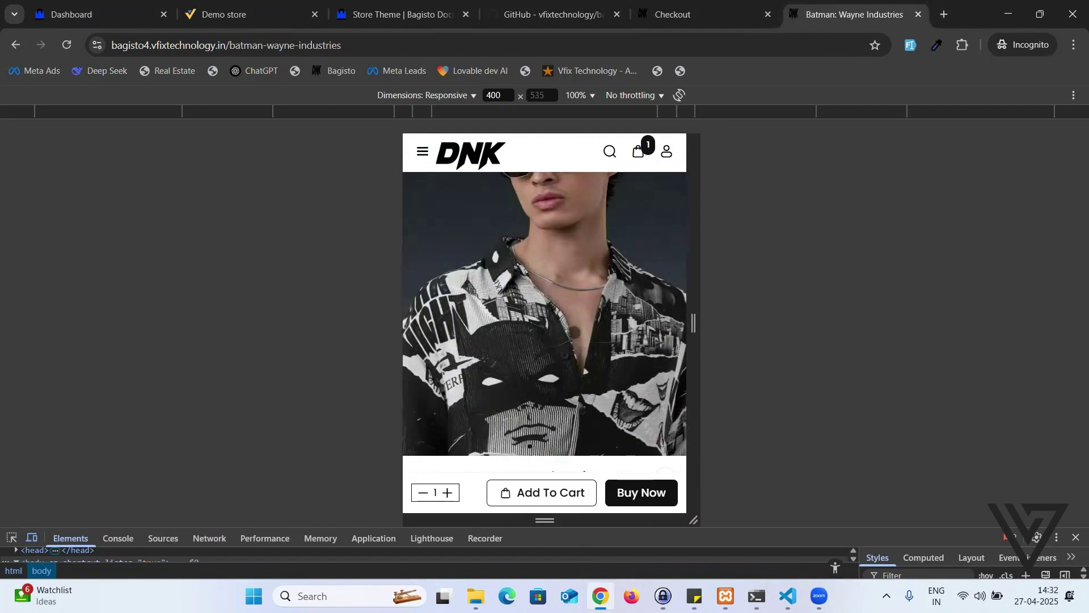
scroll(575, 332, "down", 15)
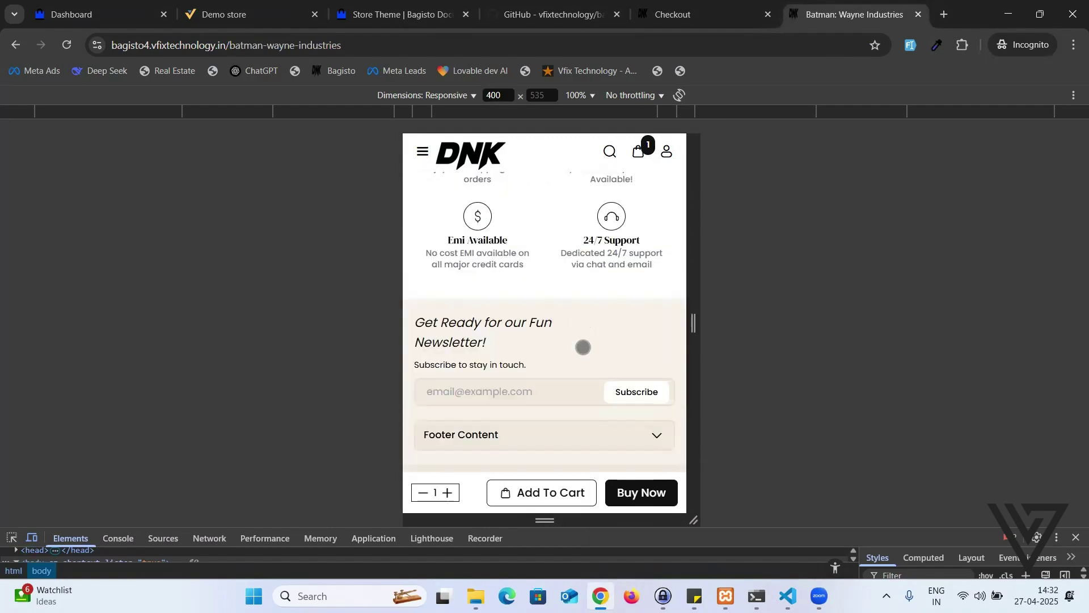
scroll(583, 347, "up", 15)
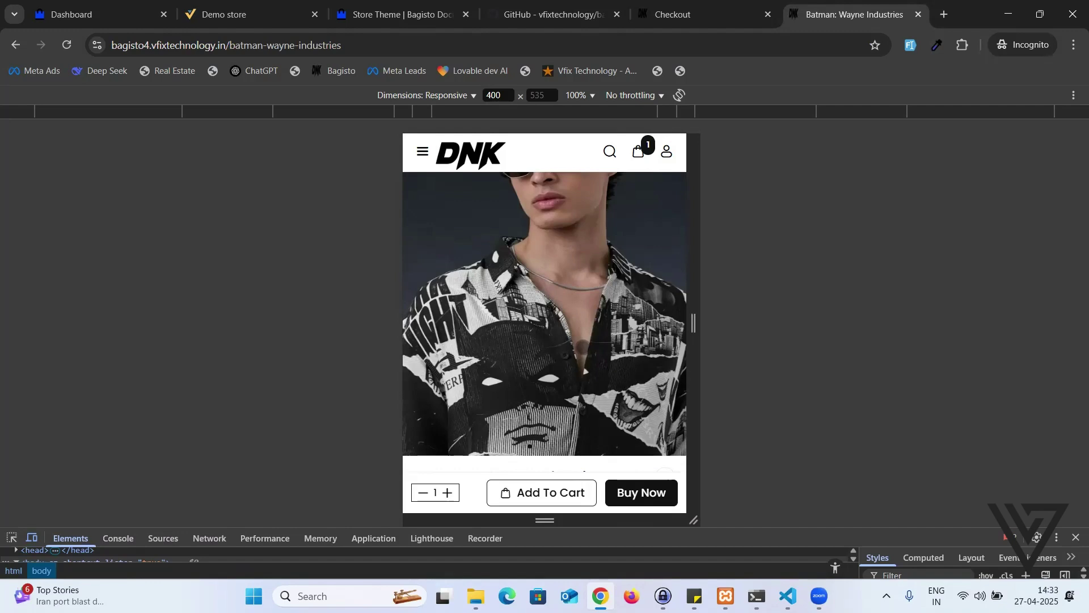
Step: Go to the bagisto-nexus-theme repository home page and scroll through its README
left_click(580, 16)
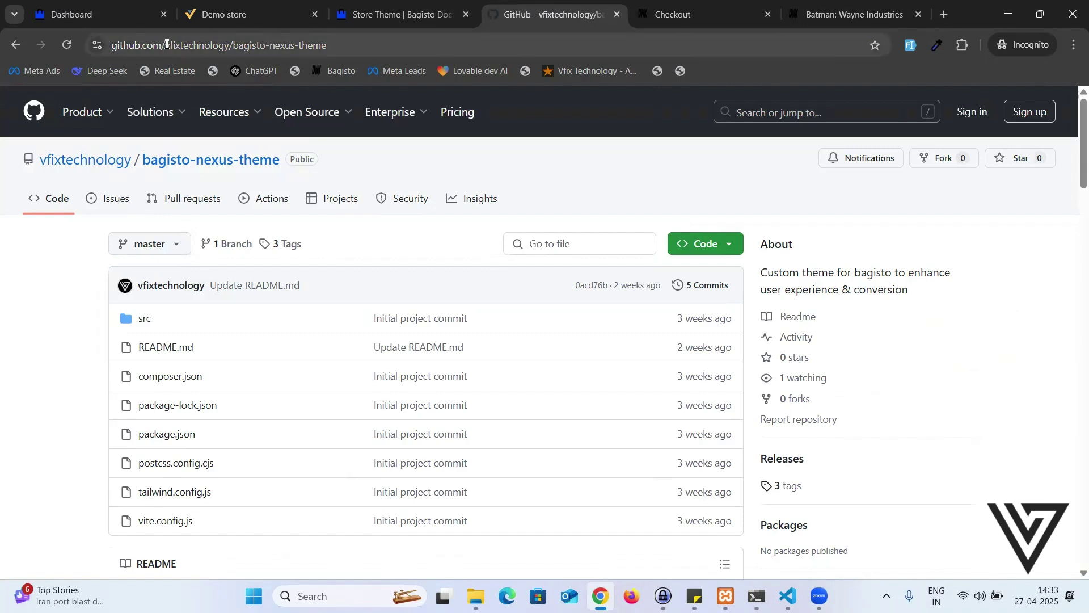
left_click_drag(164, 46, 234, 44)
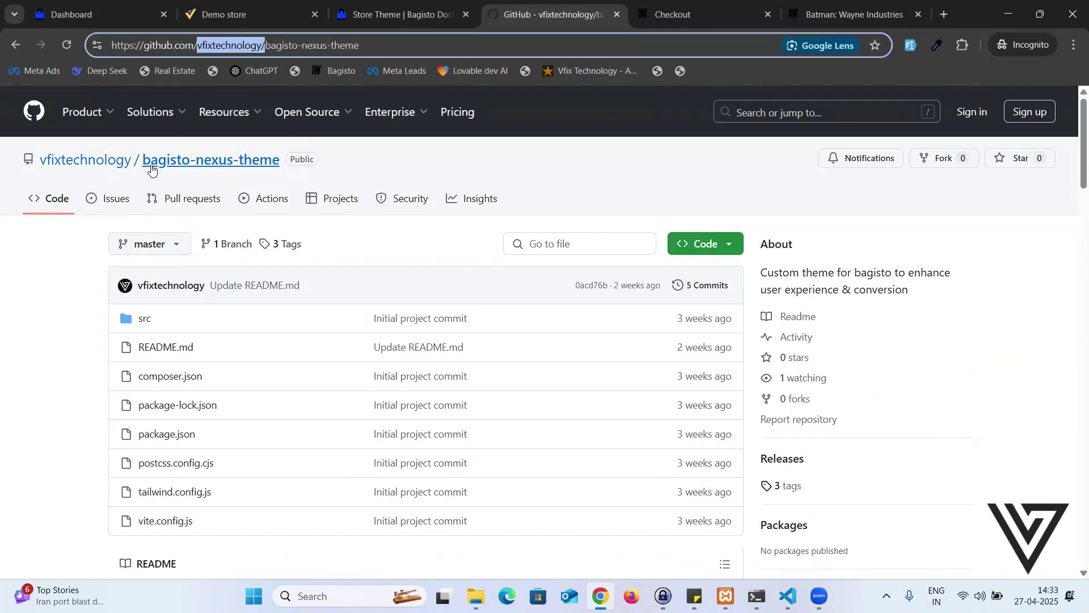
left_click(206, 164)
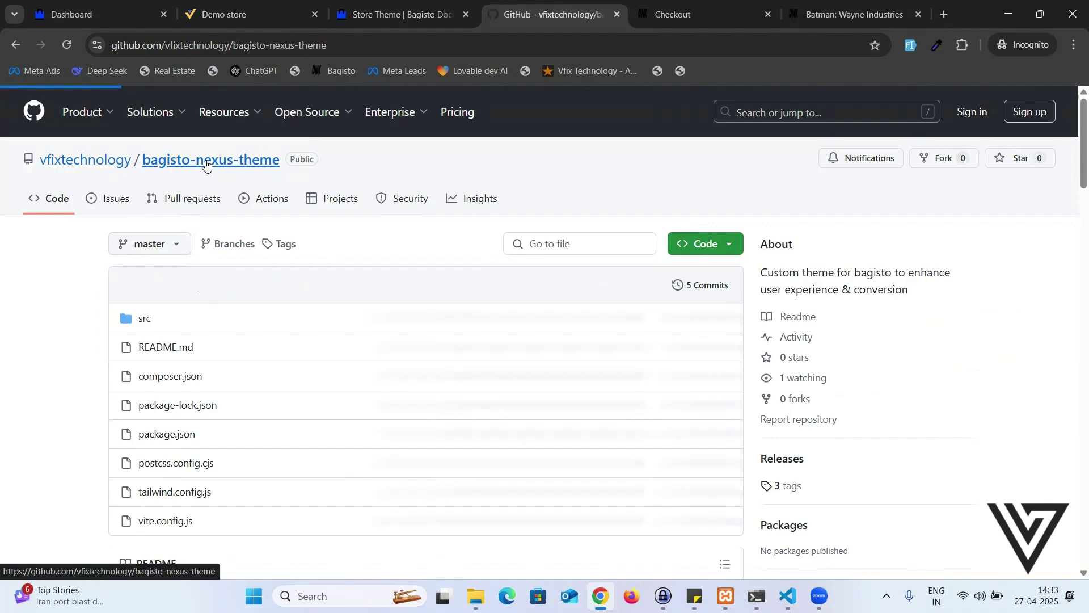
scroll(548, 326, "down", 5)
scroll(548, 329, "down", 1)
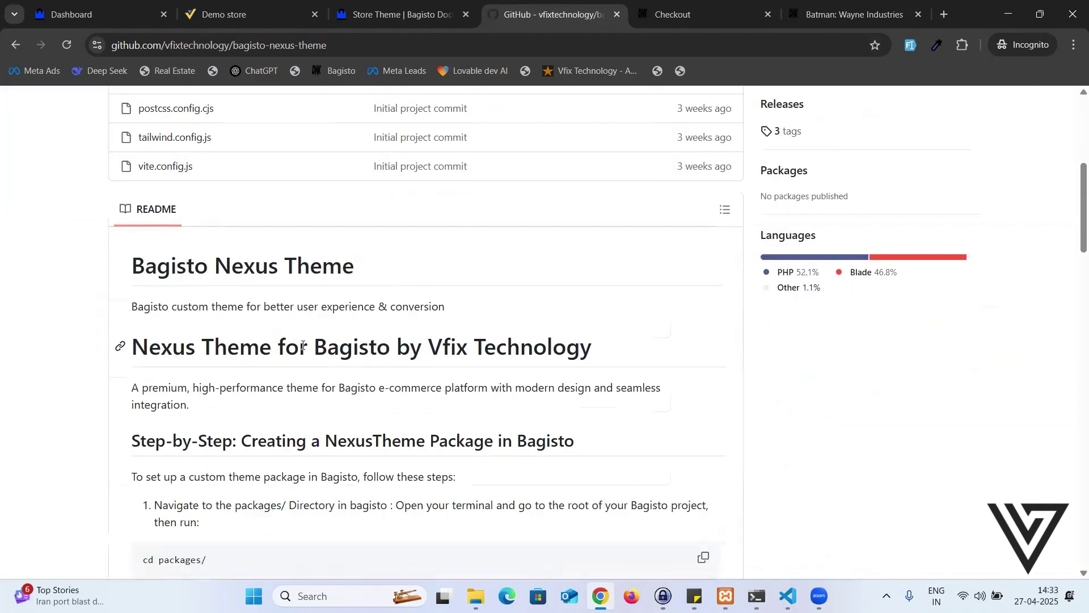
scroll(303, 345, "down", 4)
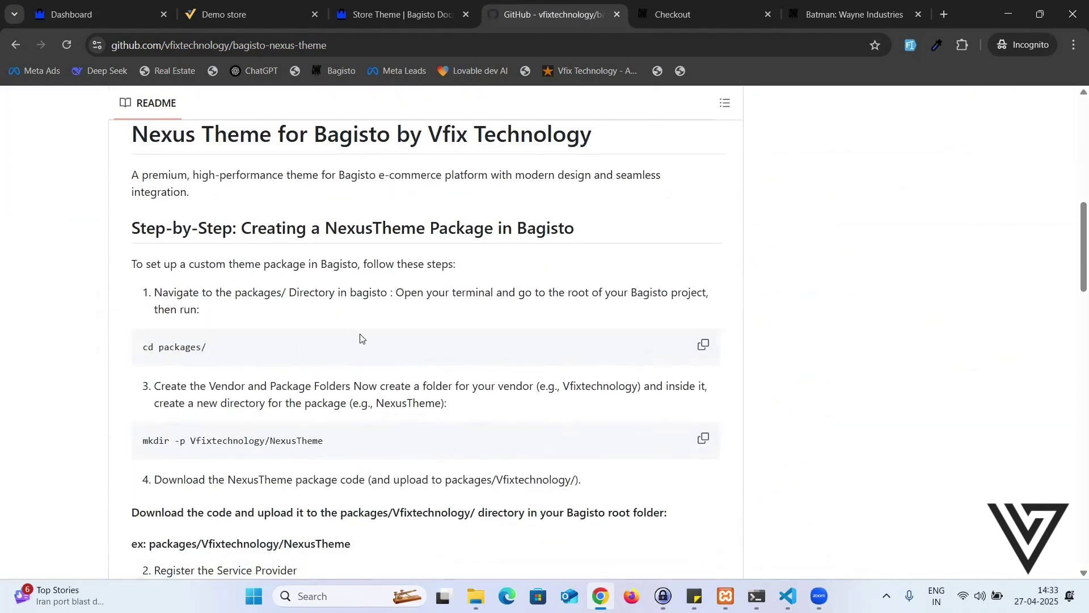
scroll(351, 343, "down", 4)
scroll(319, 343, "up", 5)
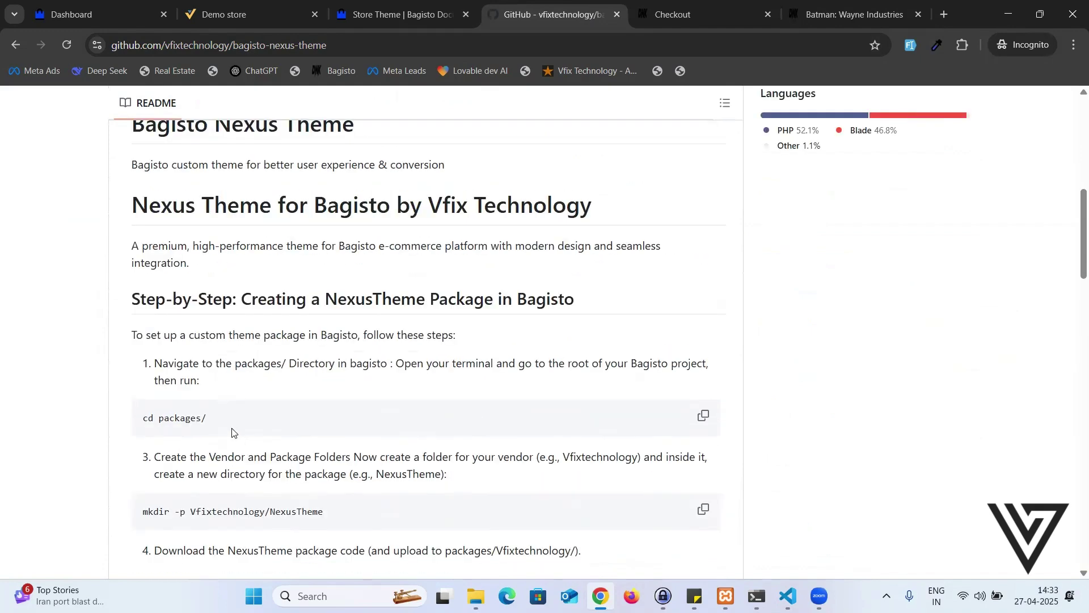
Step: Select the cd packages/ command in the README
triple_click(140, 428)
scroll(340, 262, "up", 5)
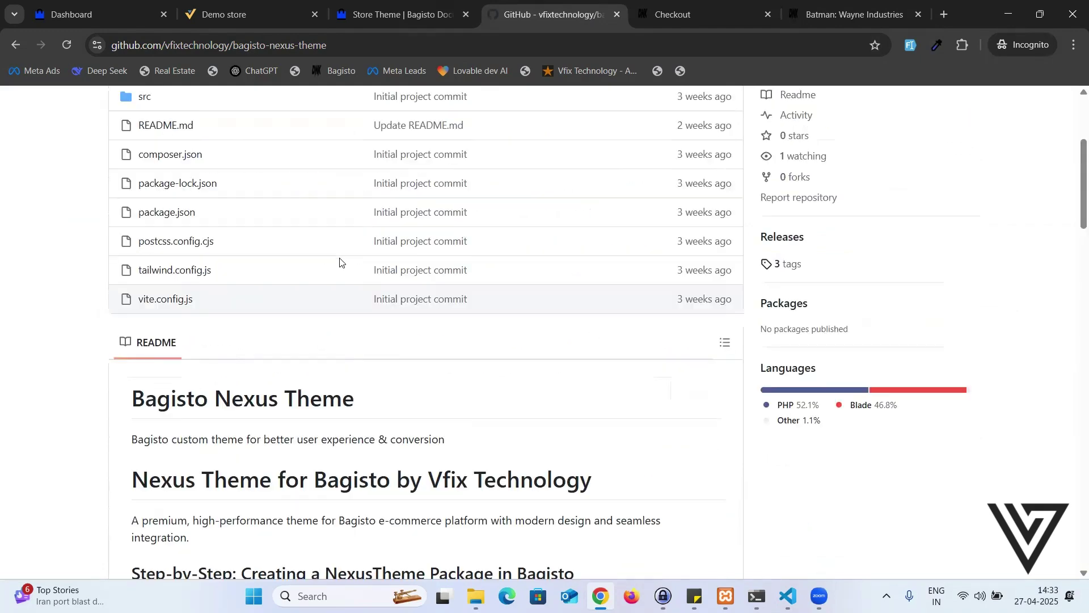
scroll(343, 266, "down", 2)
scroll(754, 332, "up", 6)
scroll(731, 340, "down", 2)
scroll(732, 306, "up", 2)
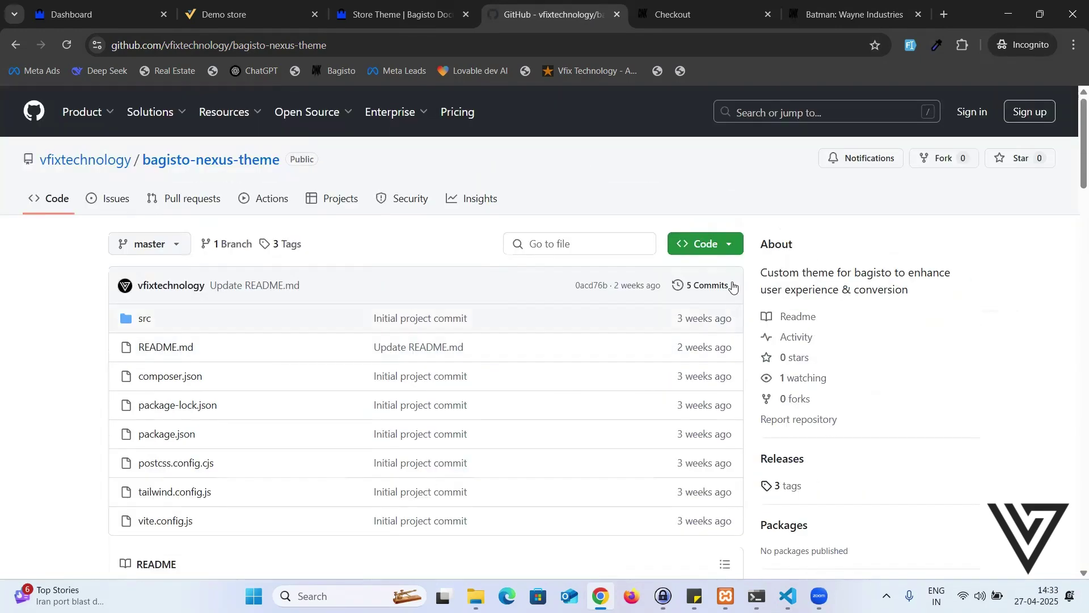
Step: Copy the repository's HTTPS clone URL from the Code menu
left_click(733, 251)
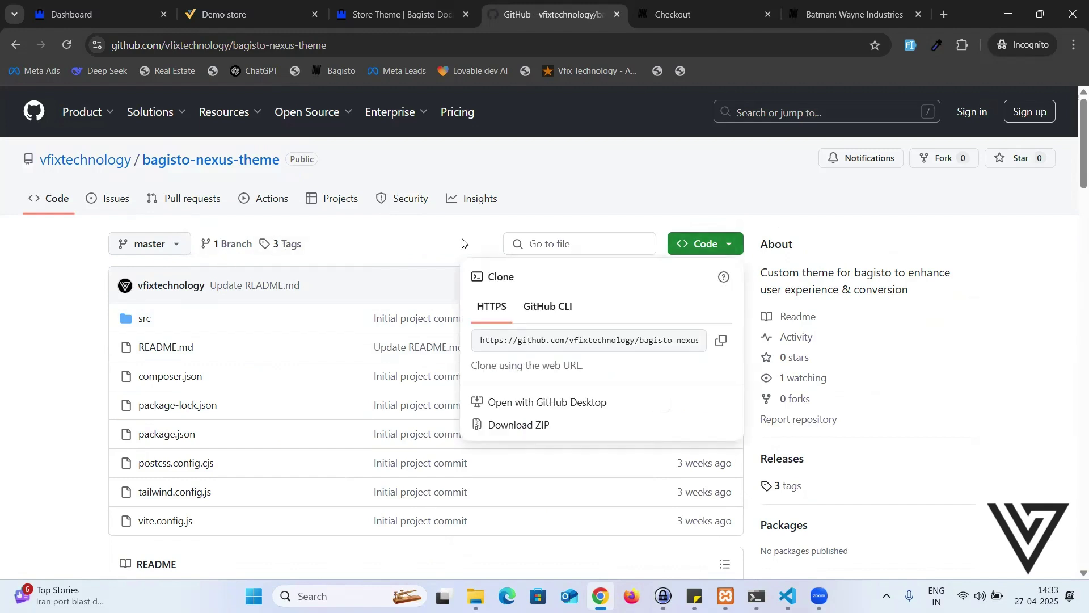
left_click(386, 250)
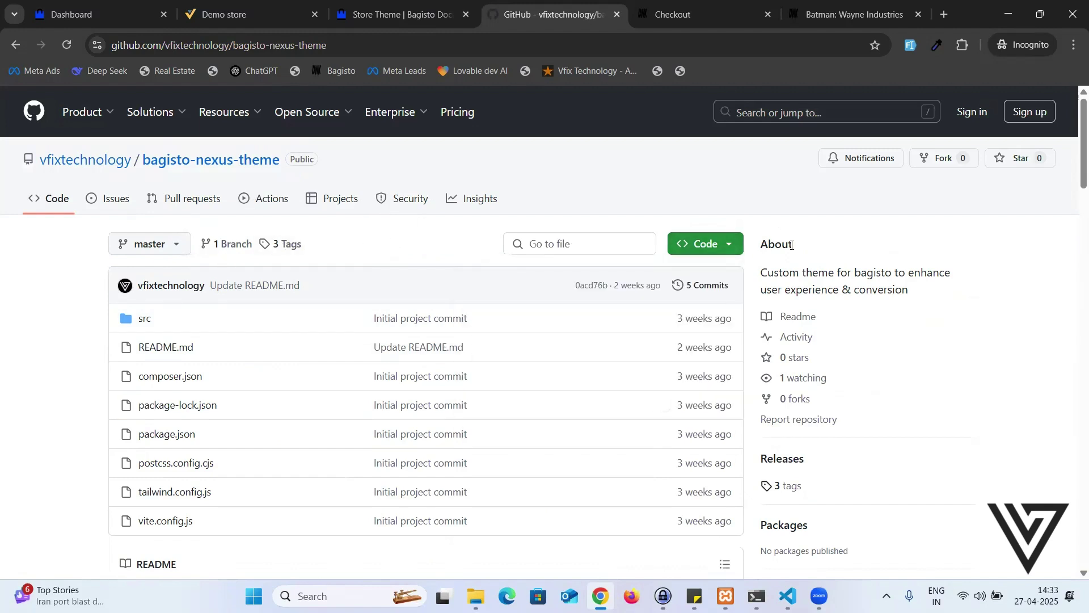
left_click(722, 250)
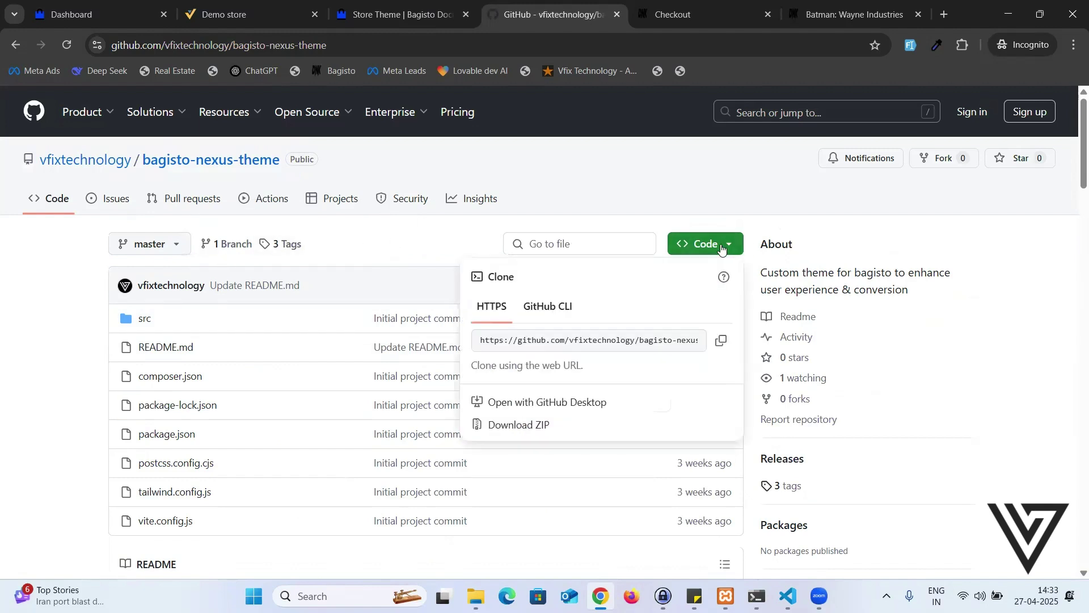
left_click(723, 344)
Step: Create a new folder on the desktop and open it
key("super+d")
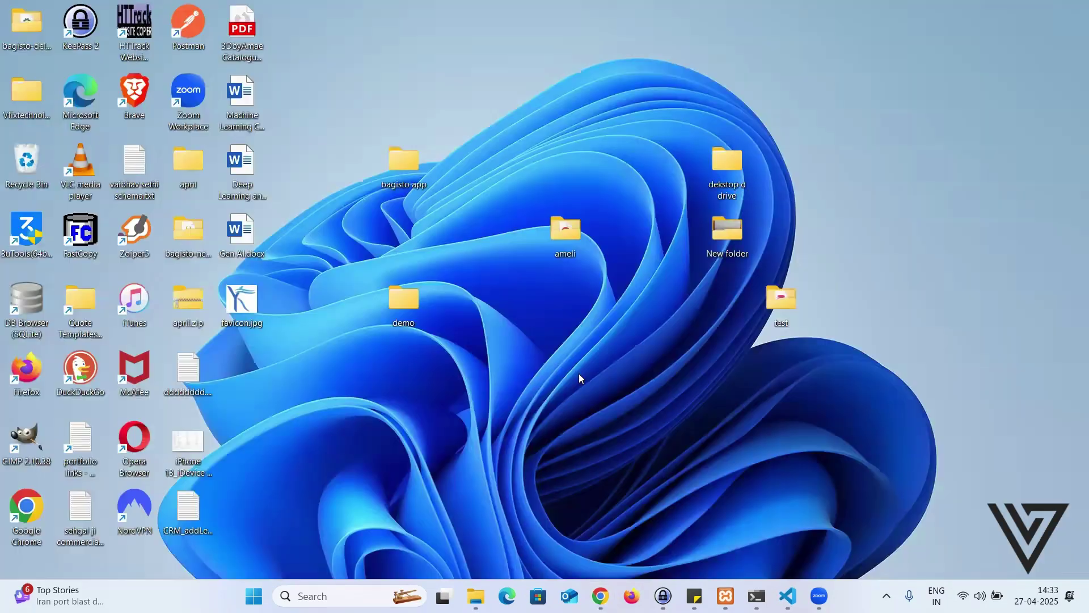
right_click(579, 373)
mouse_move(650, 256)
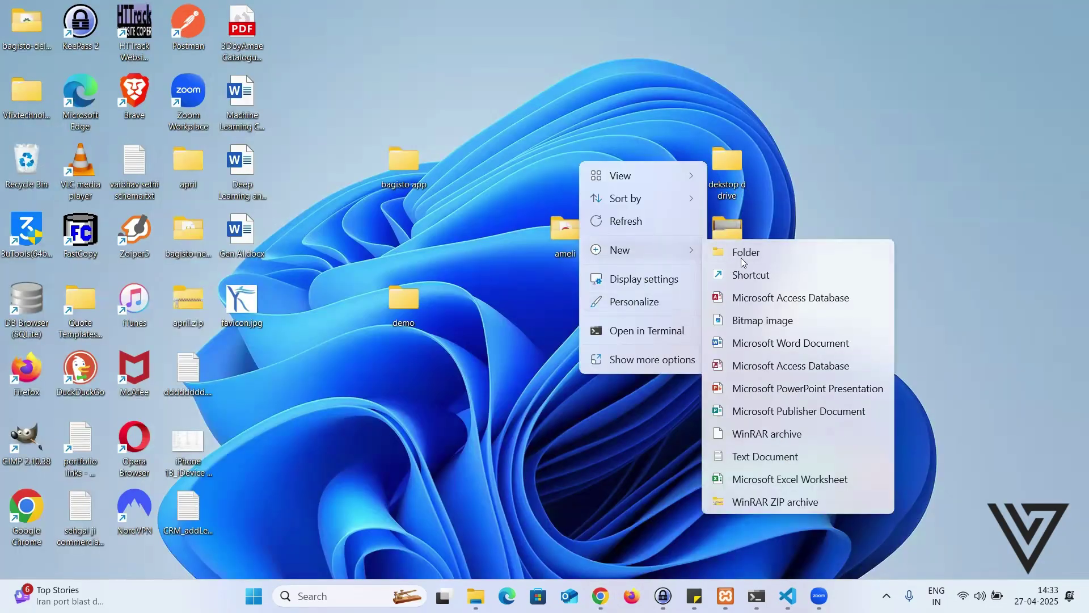
left_click(741, 257)
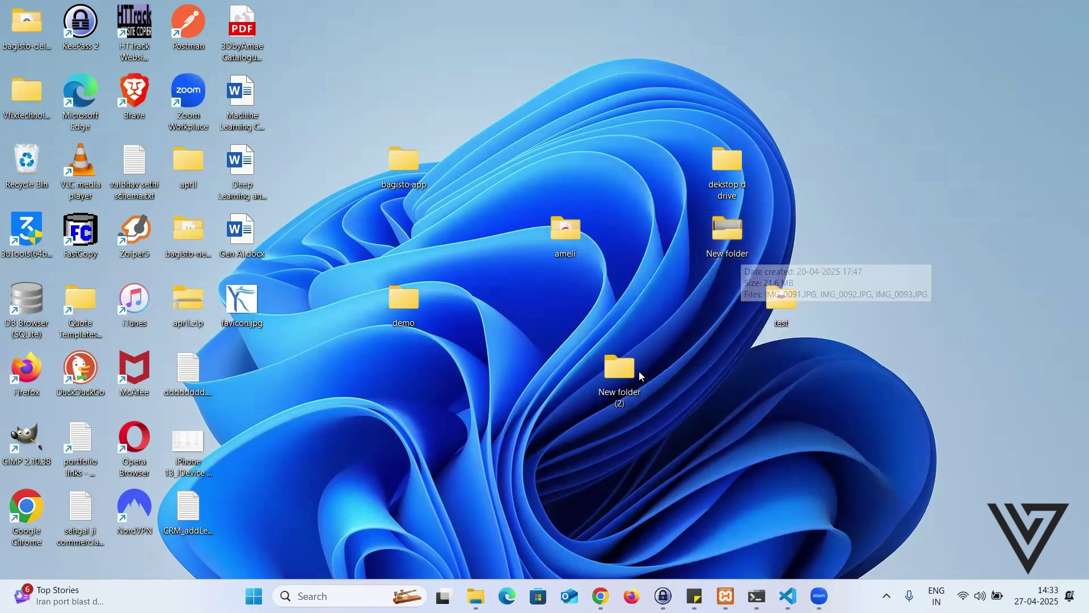
double_click(624, 370)
Step: Open a command prompt in that folder and run git clone with the pasted URL
left_click(526, 40)
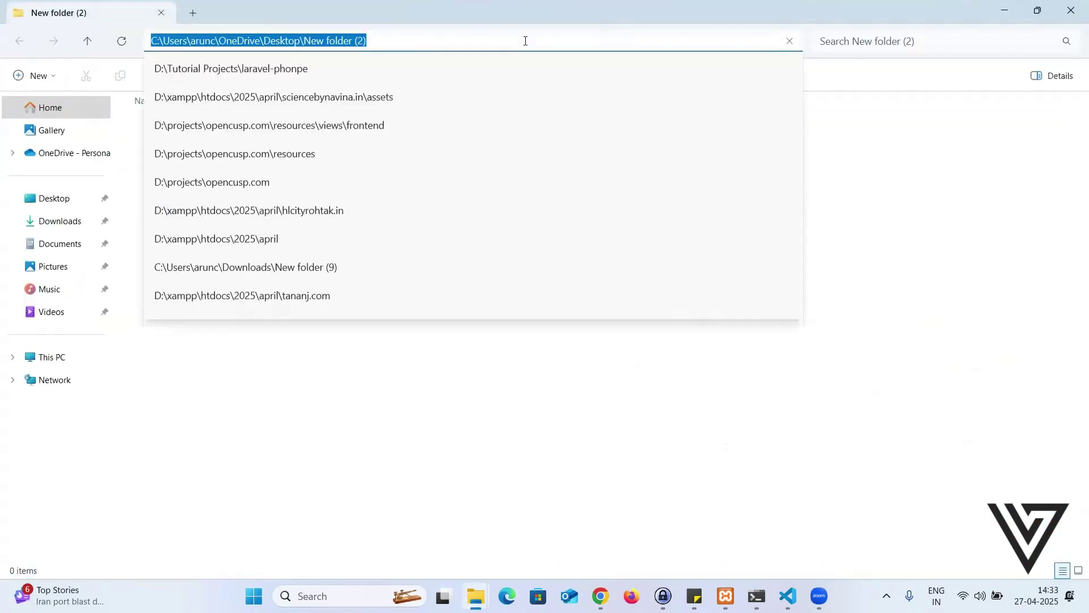
type("d")
key("Escape")
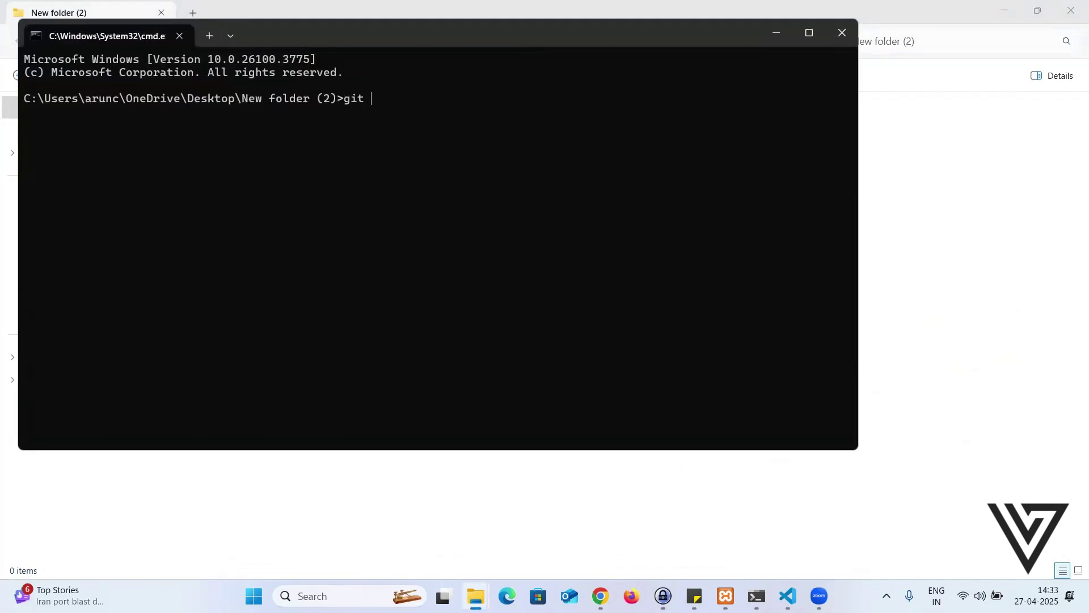
type("lone")
key("ctrl+v")
key("Return")
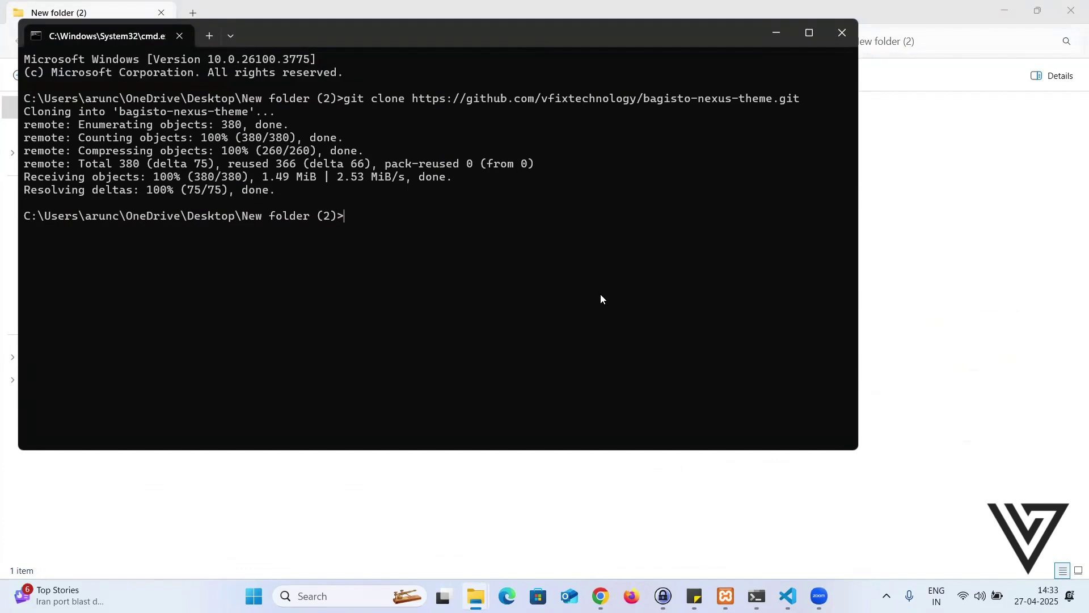
Step: Return to the GitHub README, dismiss the clone options and scroll to the package-folder instructions
mouse_move(601, 595)
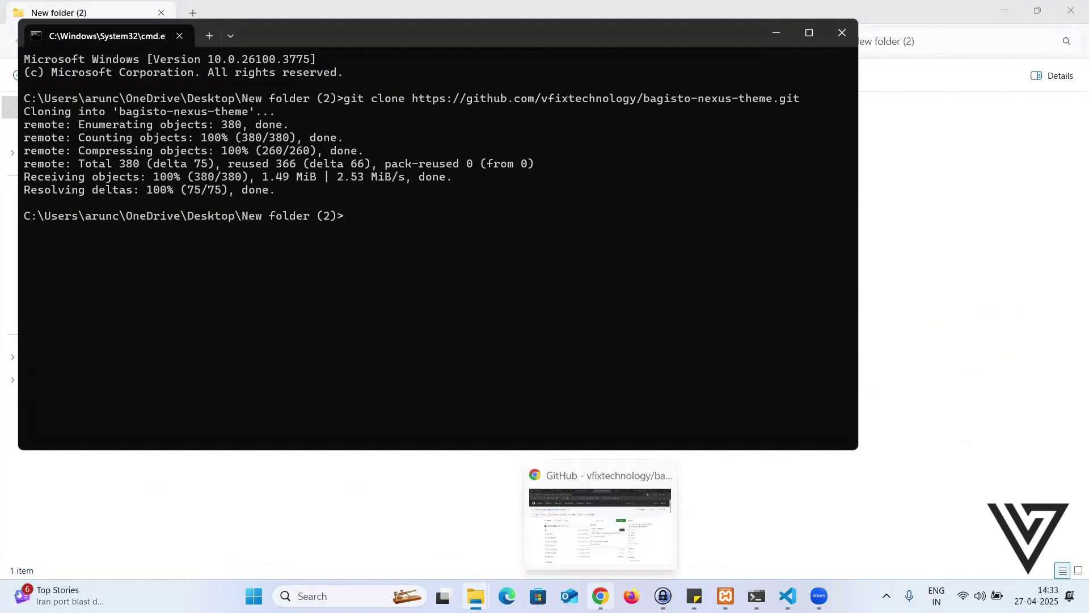
left_click(600, 547)
left_click(465, 243)
scroll(355, 244, "down", 8)
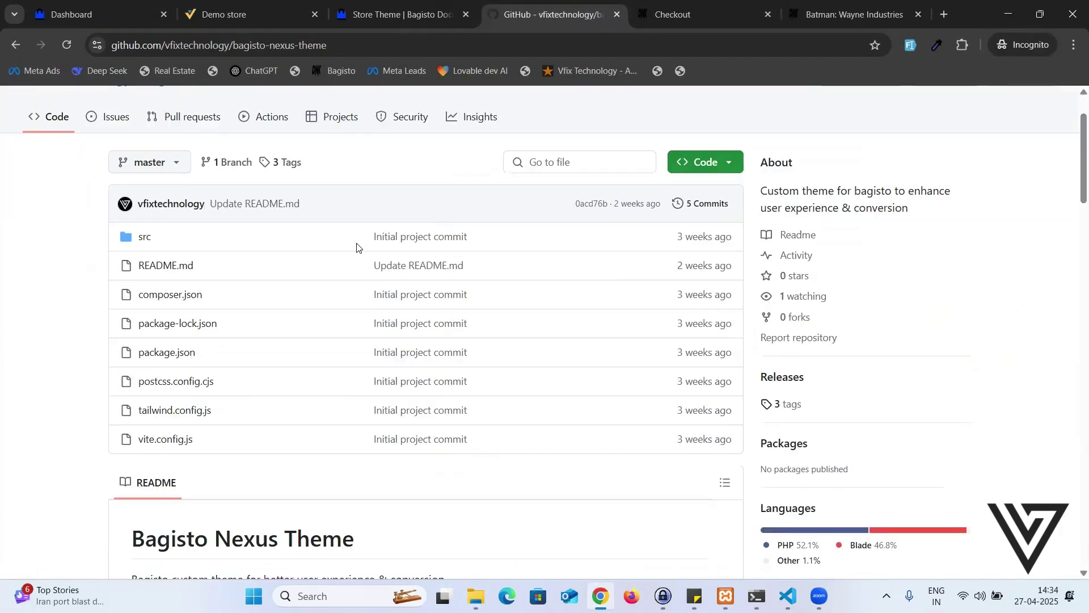
scroll(250, 316, "down", 3)
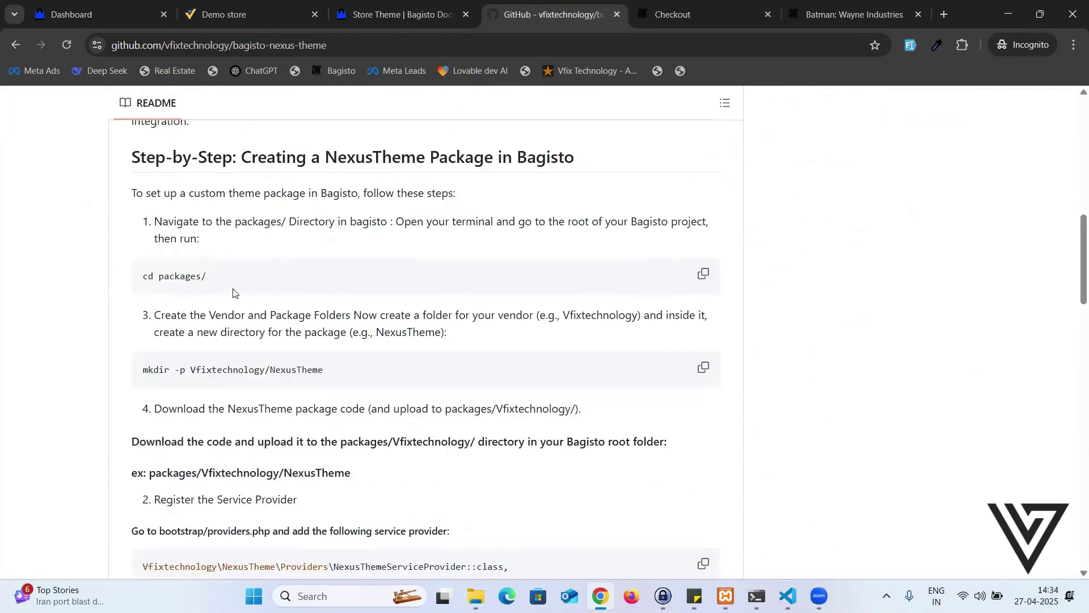
left_click_drag(219, 282, 144, 280)
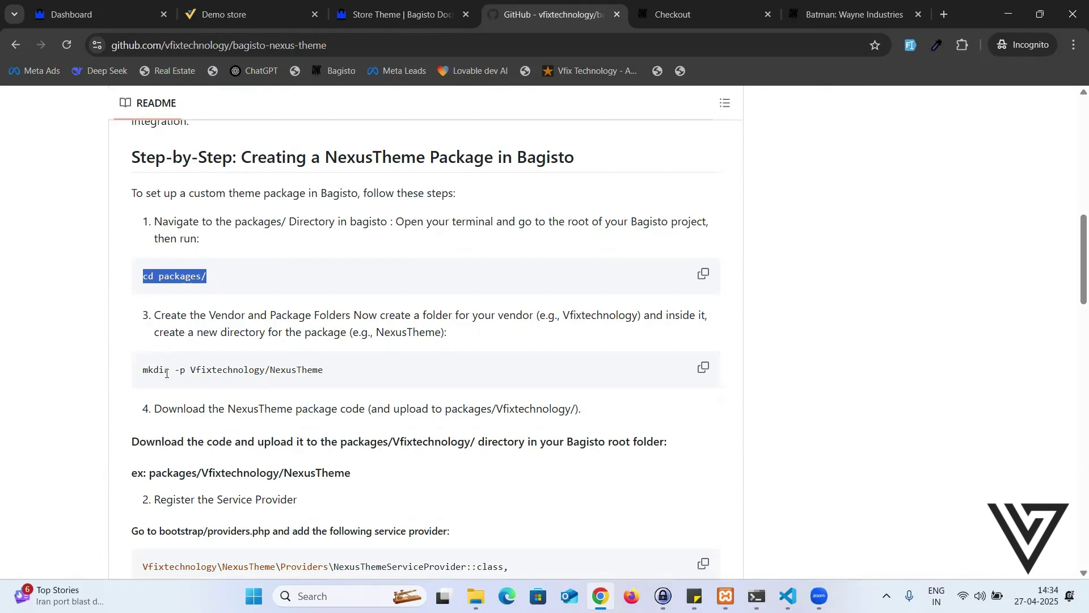
Step: Copy the vendor name Vfixtechnology from the mkdir command
left_click_drag(190, 373, 263, 374)
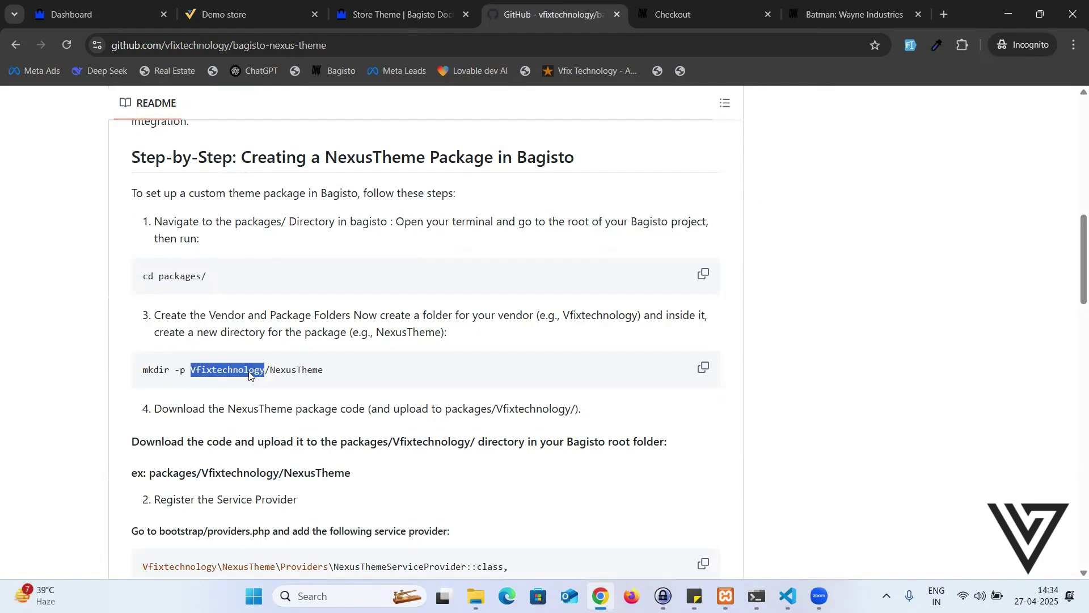
right_click(264, 375)
left_click(274, 390)
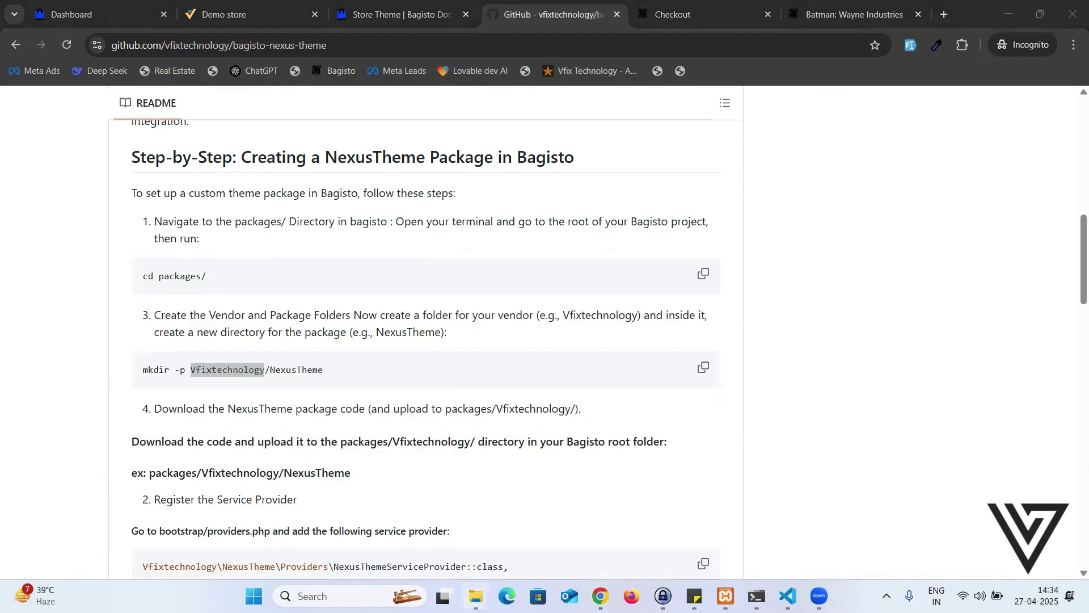
left_click(475, 596)
Step: Open the bagisto project's packages\Vfixtechnology folder in File Explorer
left_click(424, 505)
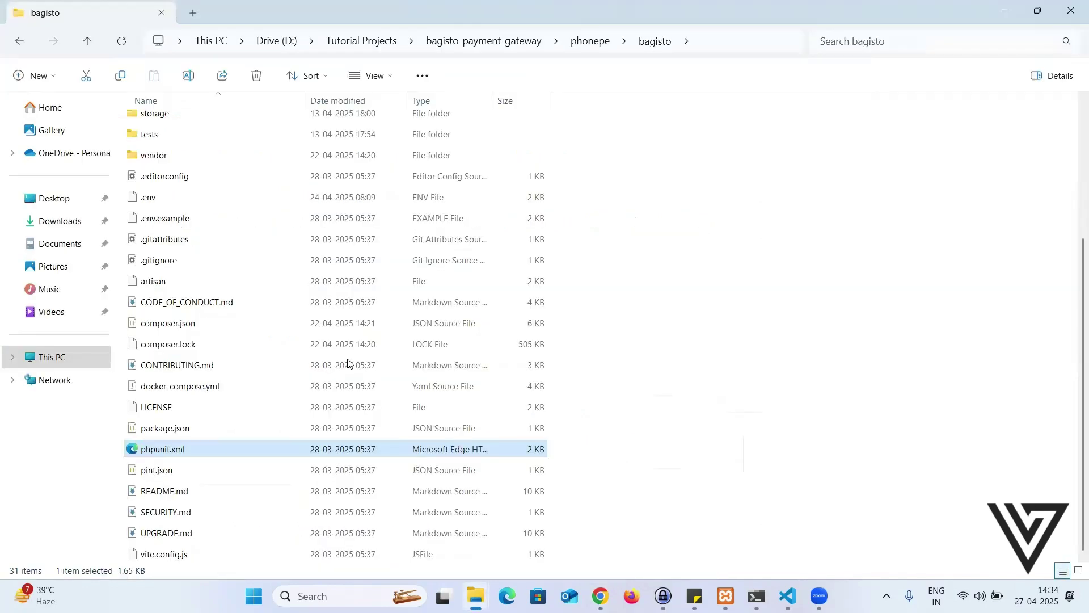
scroll(380, 253, "up", 3)
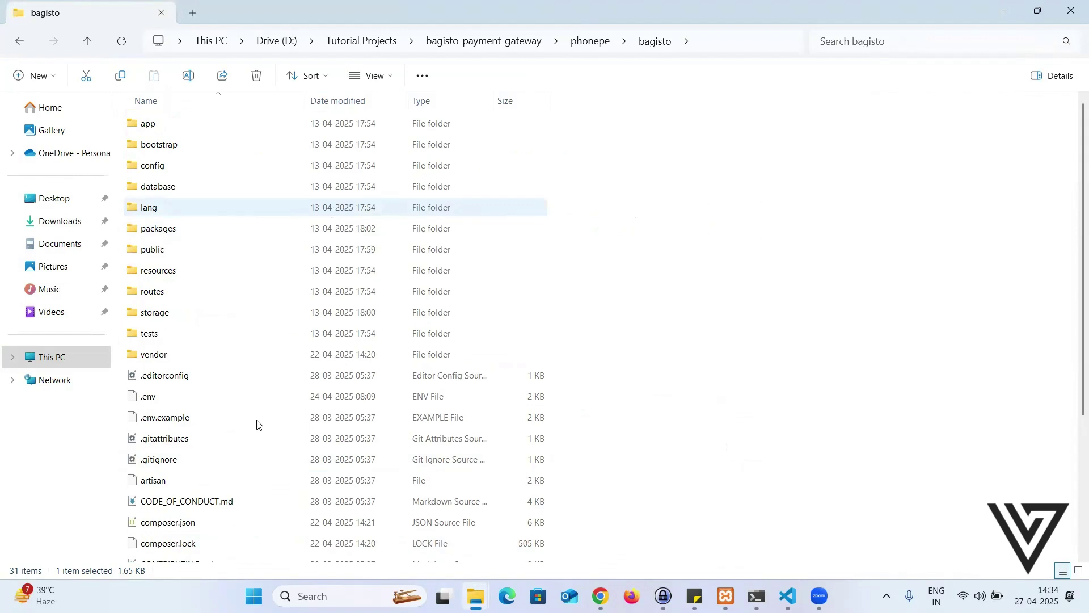
double_click(168, 230)
double_click(168, 125)
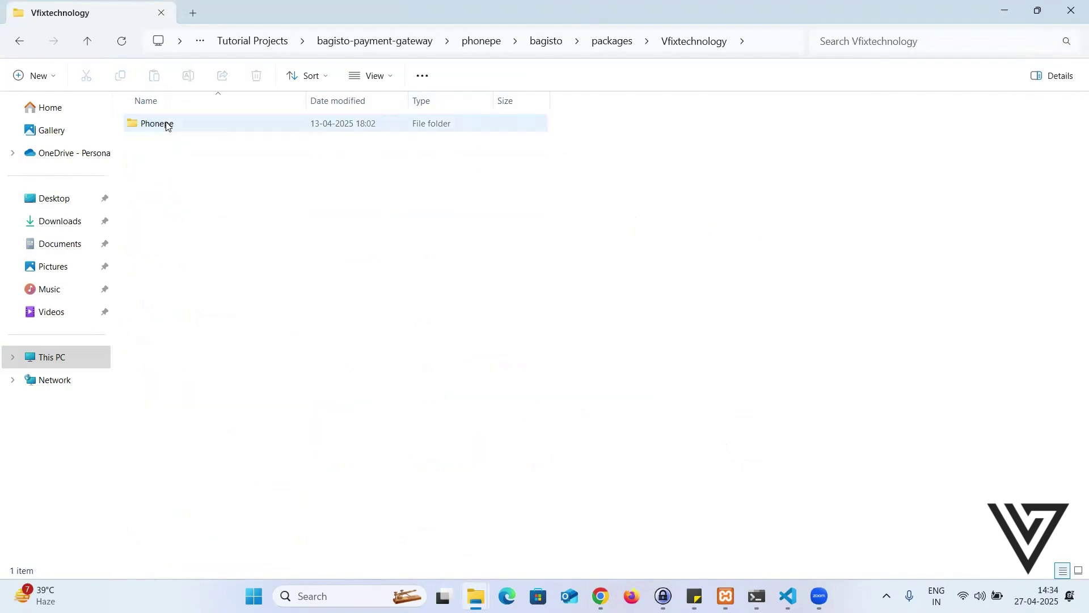
left_click(20, 41)
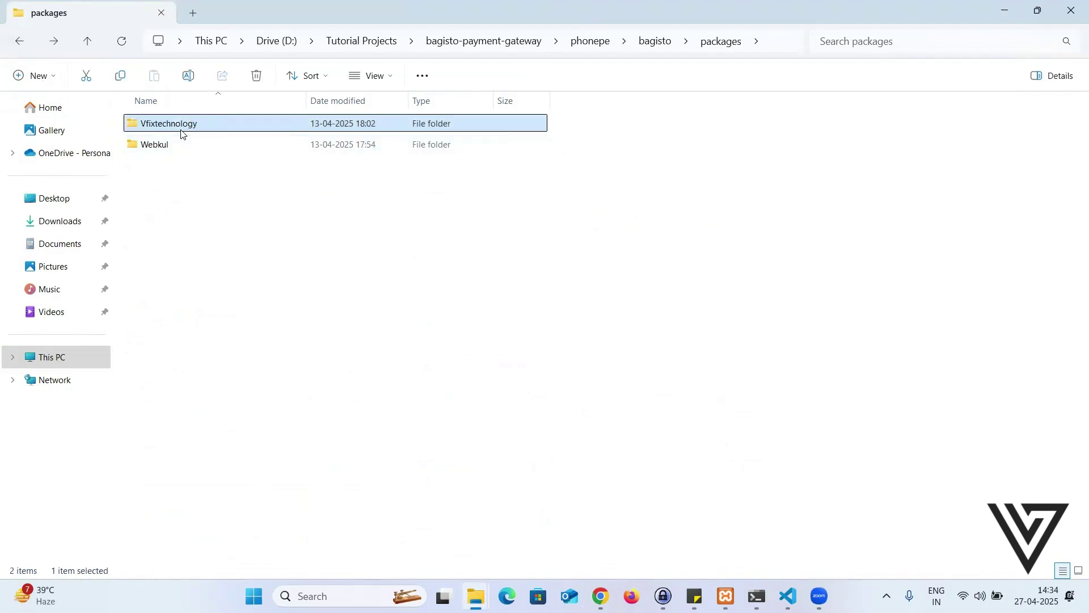
double_click(182, 131)
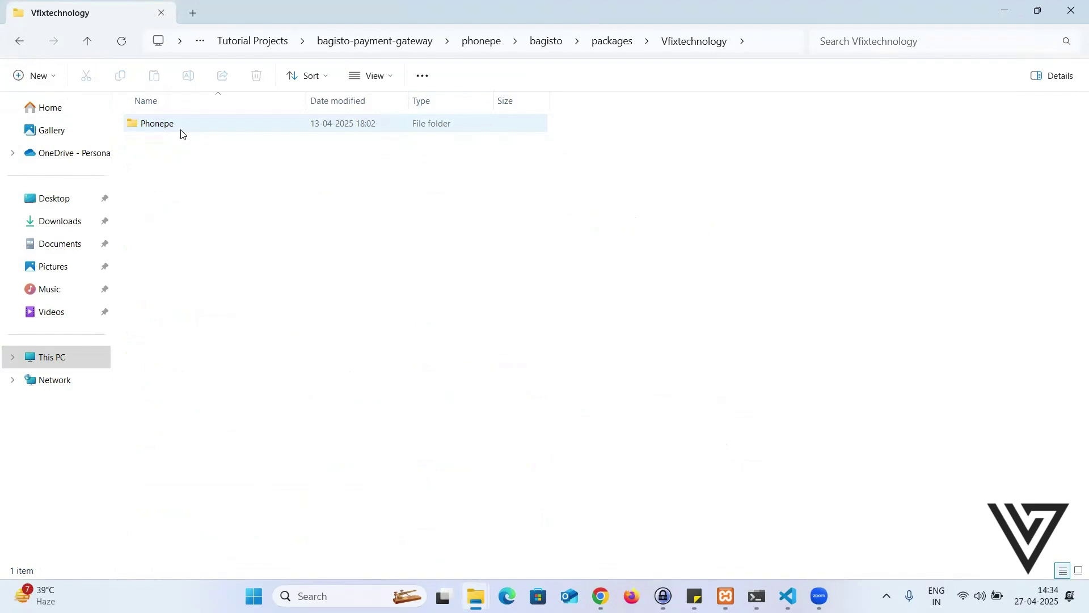
left_click(20, 41)
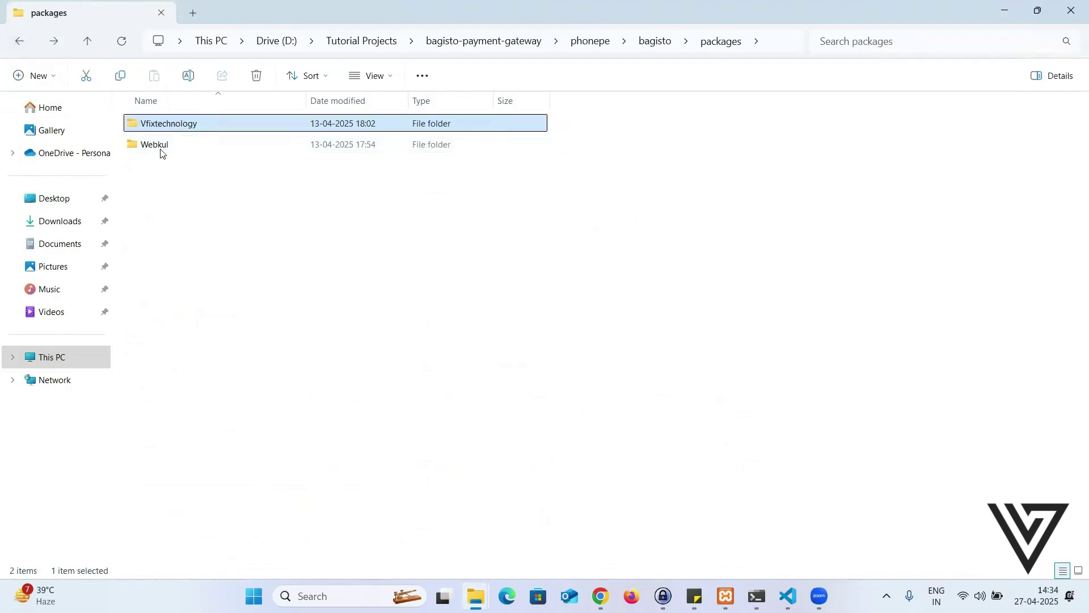
double_click(158, 127)
Step: Select the NexusTheme name in the README's mkdir command
key("alt+Tab")
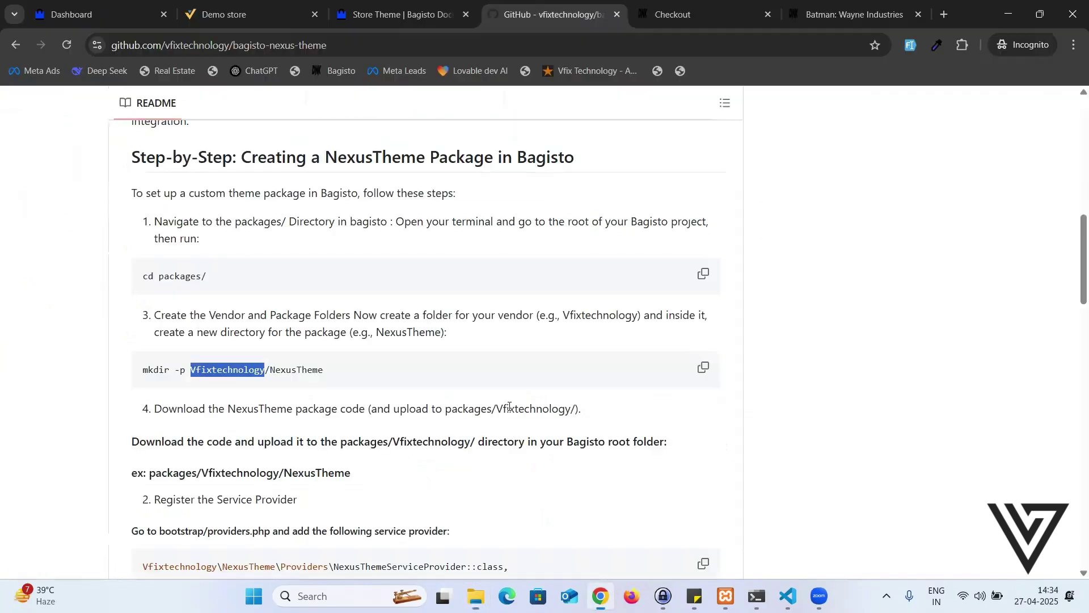
left_click(198, 374)
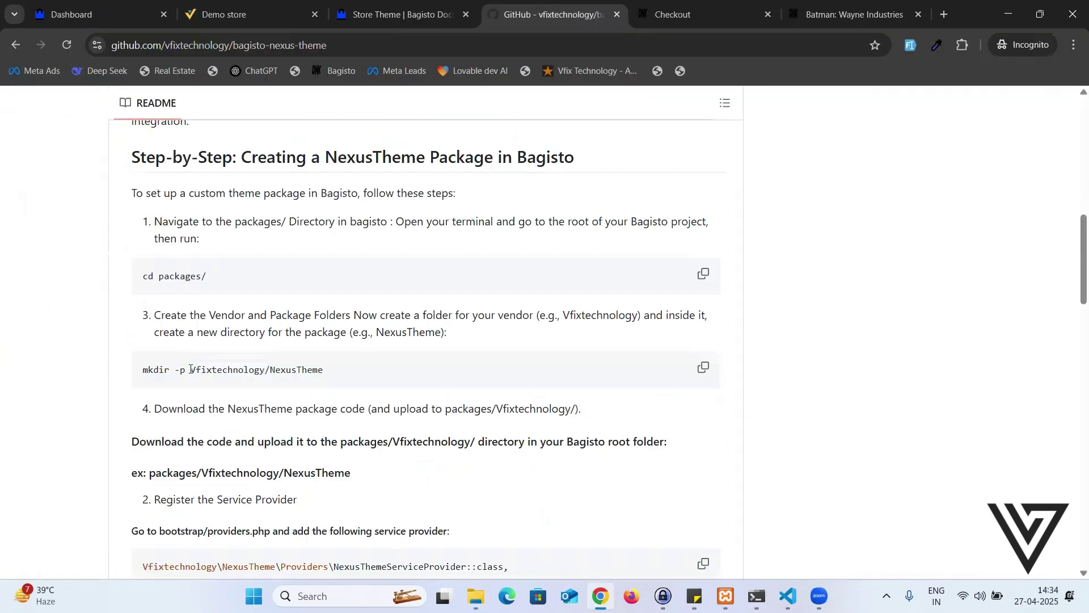
left_click_drag(190, 370, 273, 373)
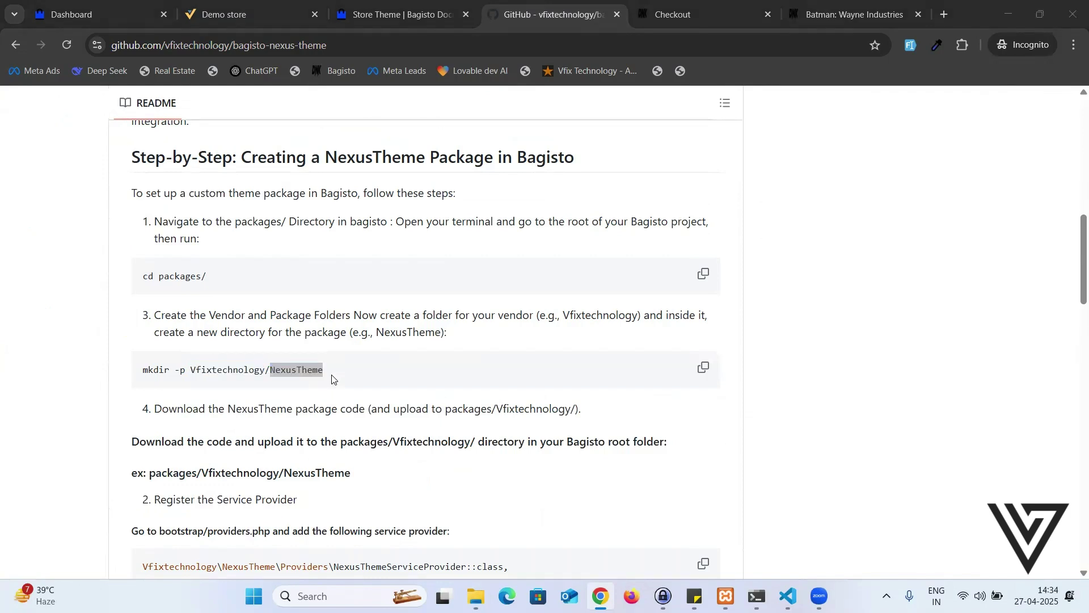
key("alt+Tab")
Step: Create a new folder named NexusTheme inside Vfixtechnology
right_click(324, 202)
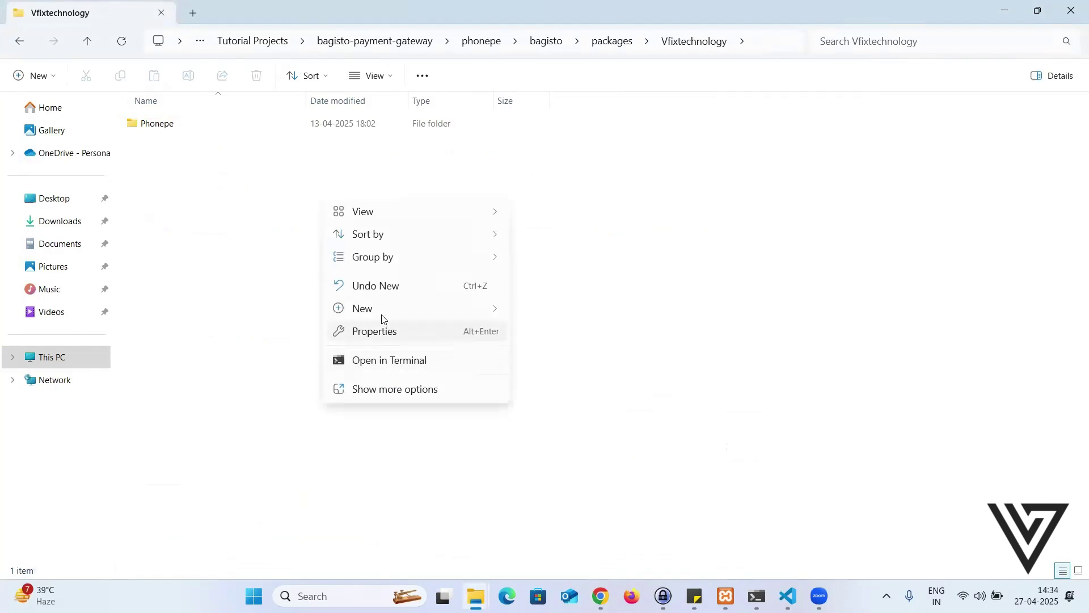
mouse_move(378, 309)
left_click(564, 316)
key("ctrl+v")
key("Return")
key("Return")
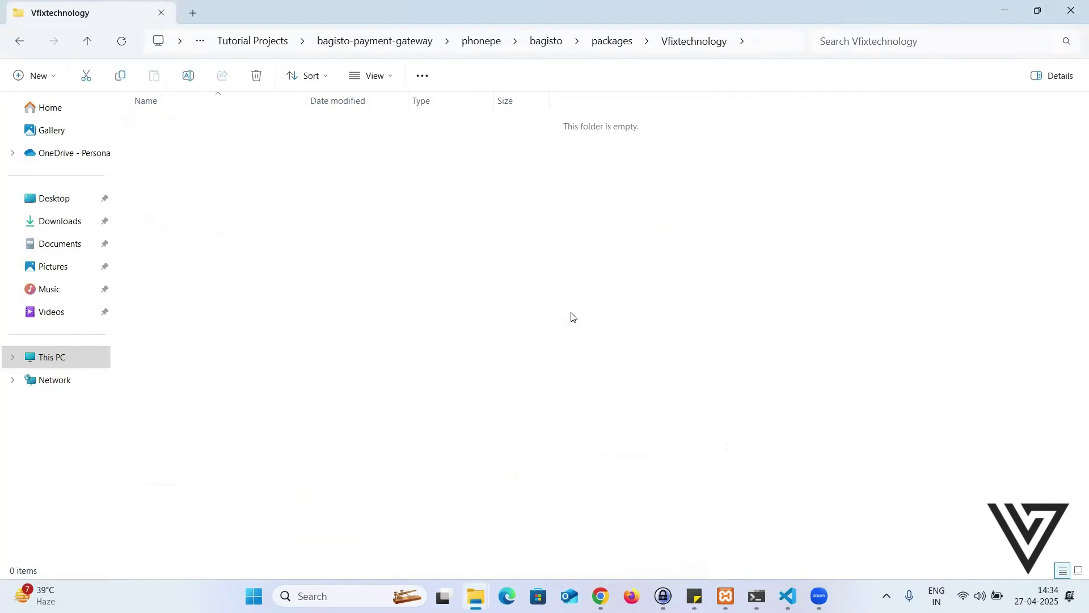
key("alt+Tab")
Step: Open New folder (2)\bagisto-nexus-theme on the desktop and select all nine items
scroll(432, 347, "down", 2)
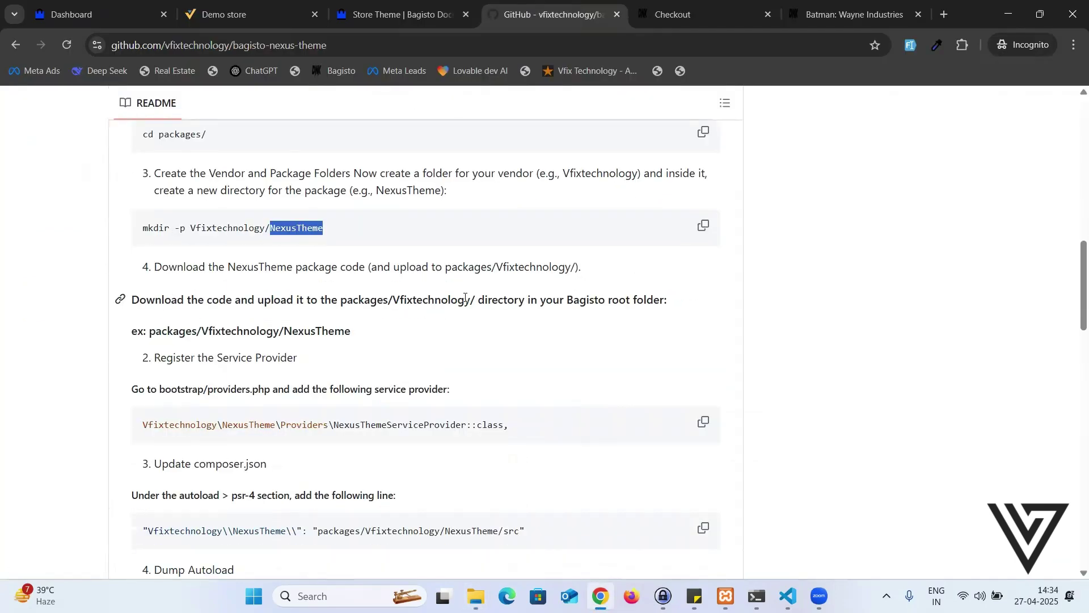
scroll(438, 320, "down", 2)
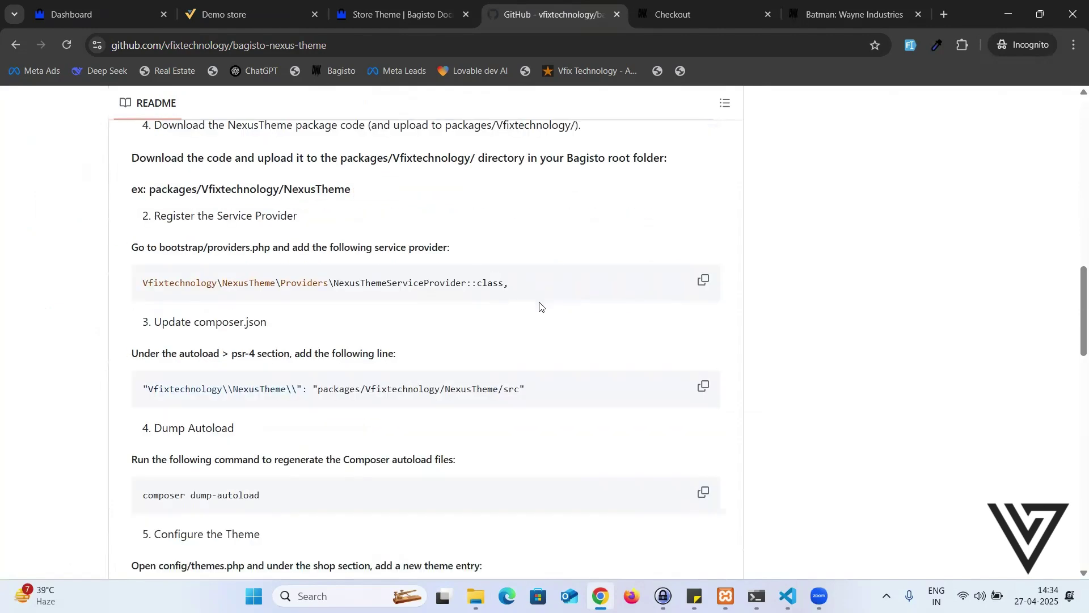
key("super+d")
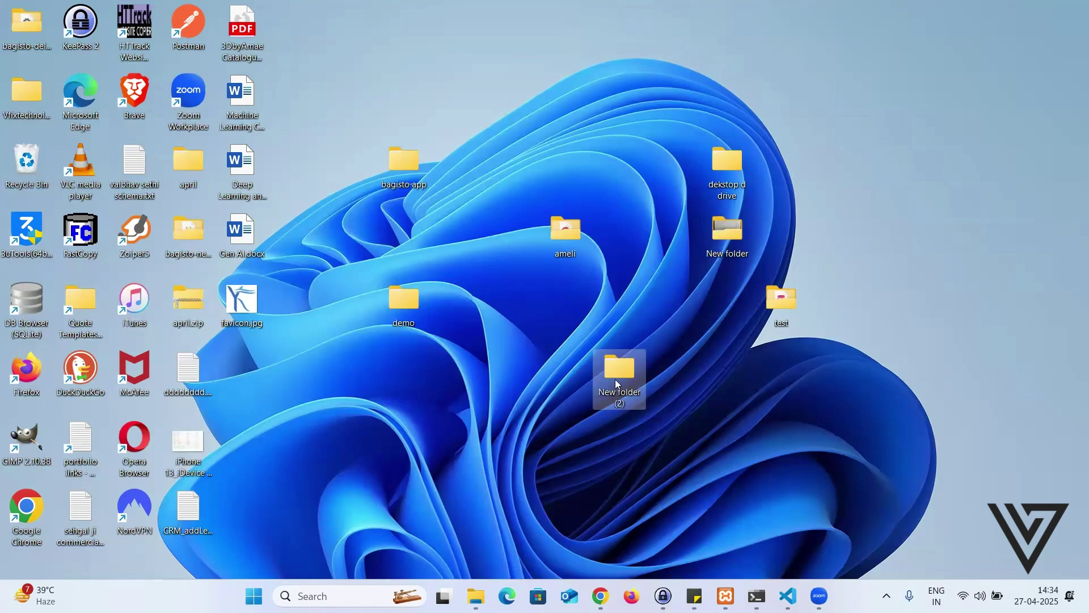
double_click(619, 384)
double_click(301, 227)
key("ctrl+a")
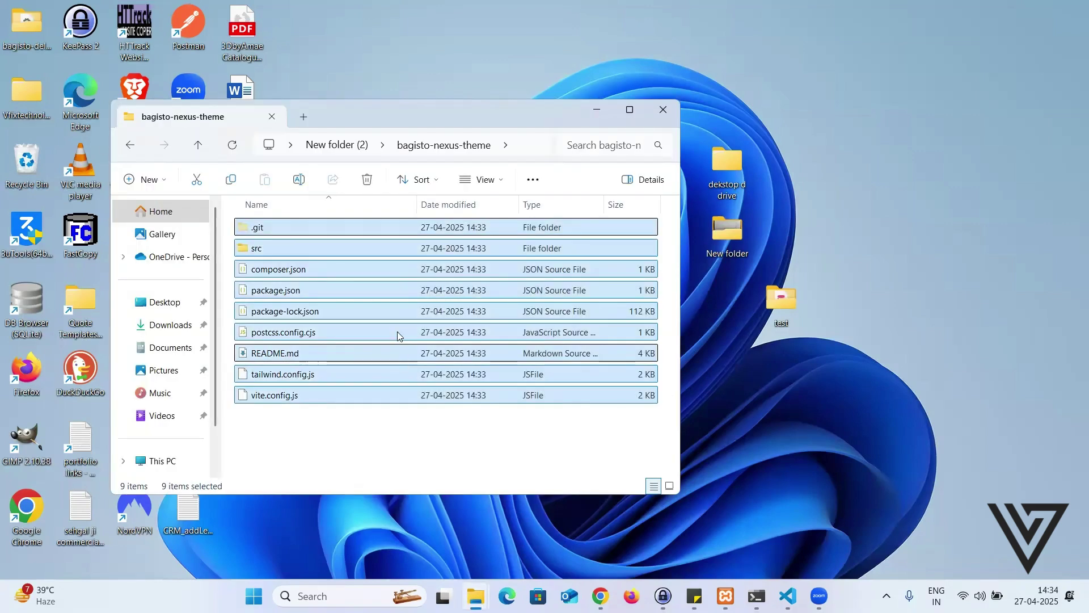
key("alt+Up")
double_click(299, 233)
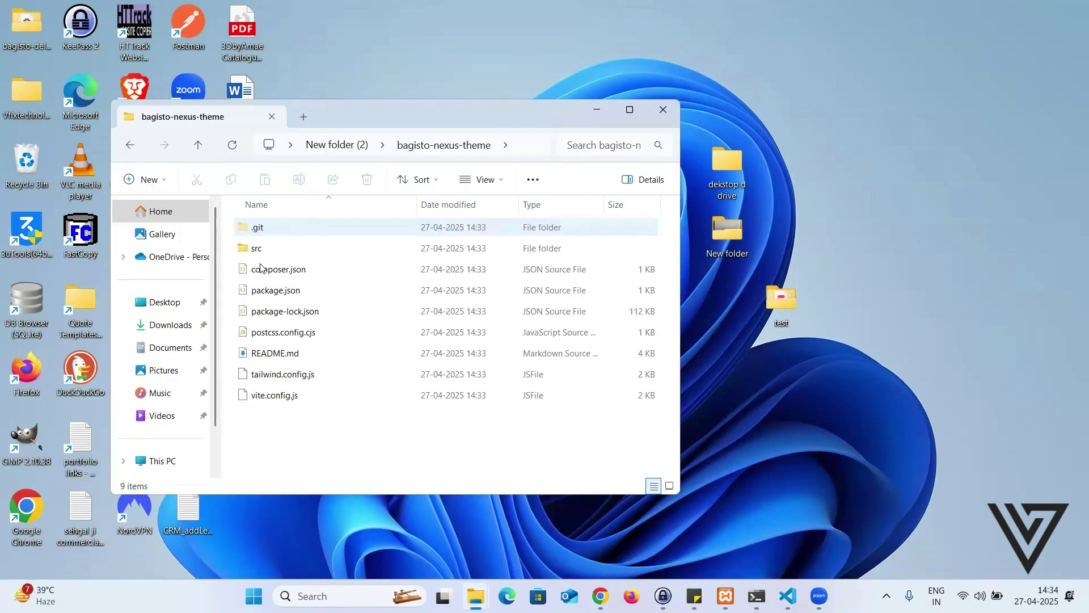
key("ctrl+a")
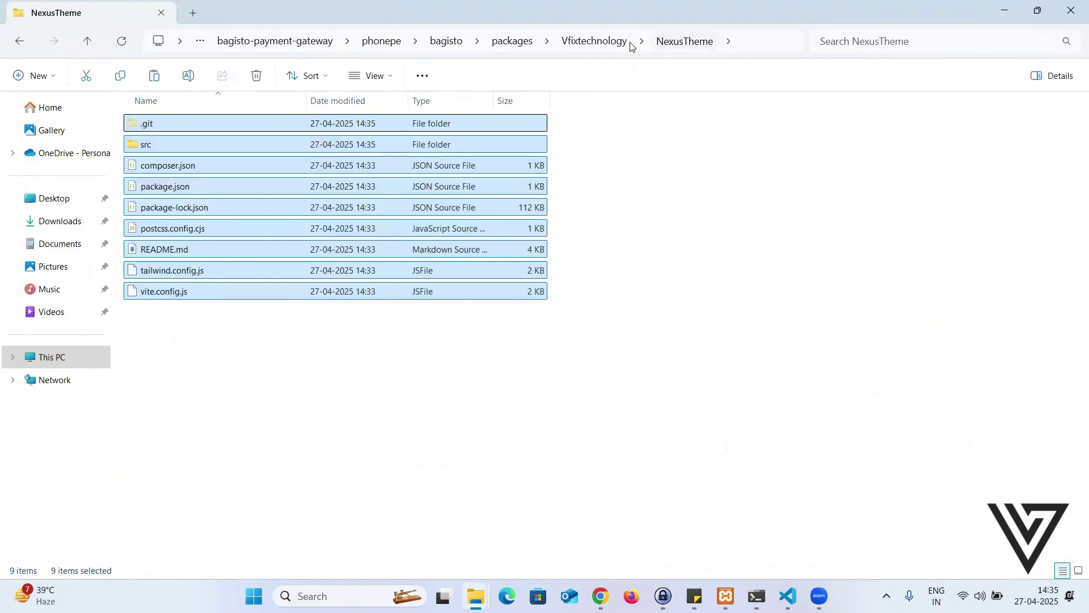
Step: Go to packages\Vfixtechnology\NexusTheme, which now holds the nine theme items
left_click(583, 46)
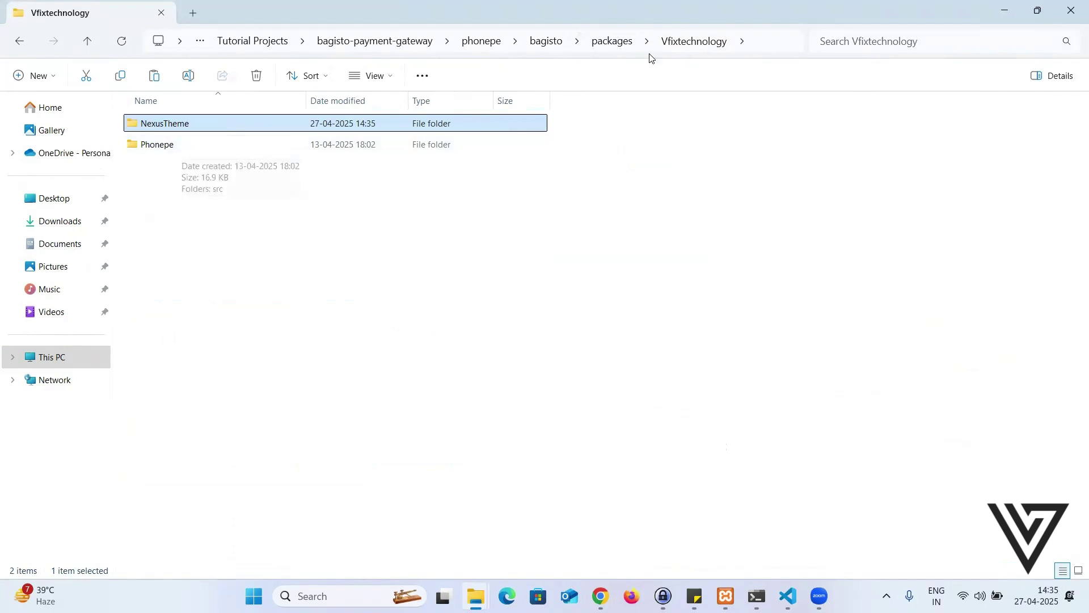
left_click(616, 41)
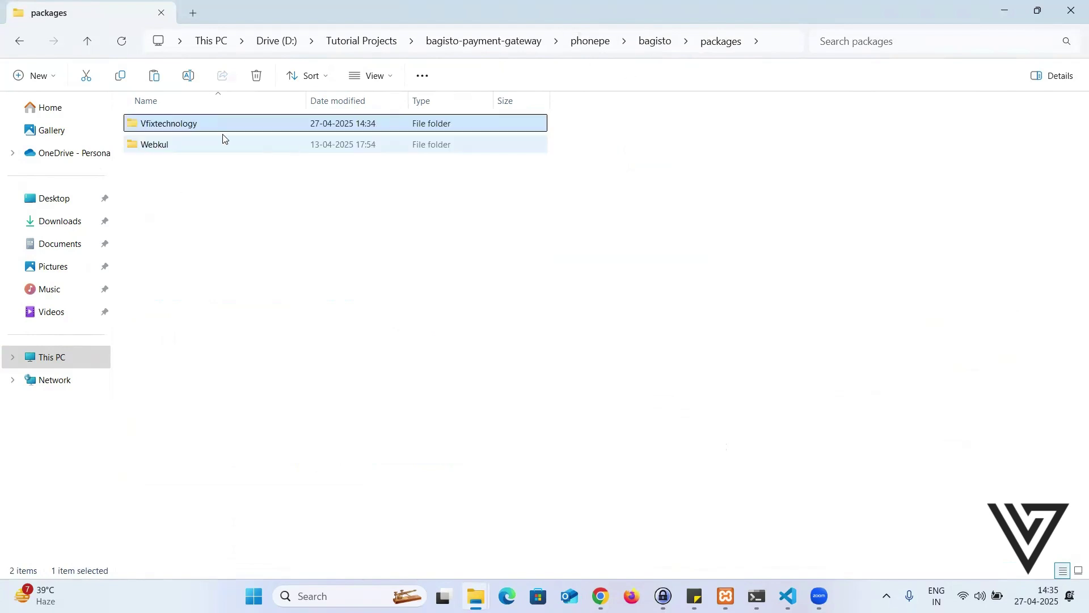
double_click(176, 128)
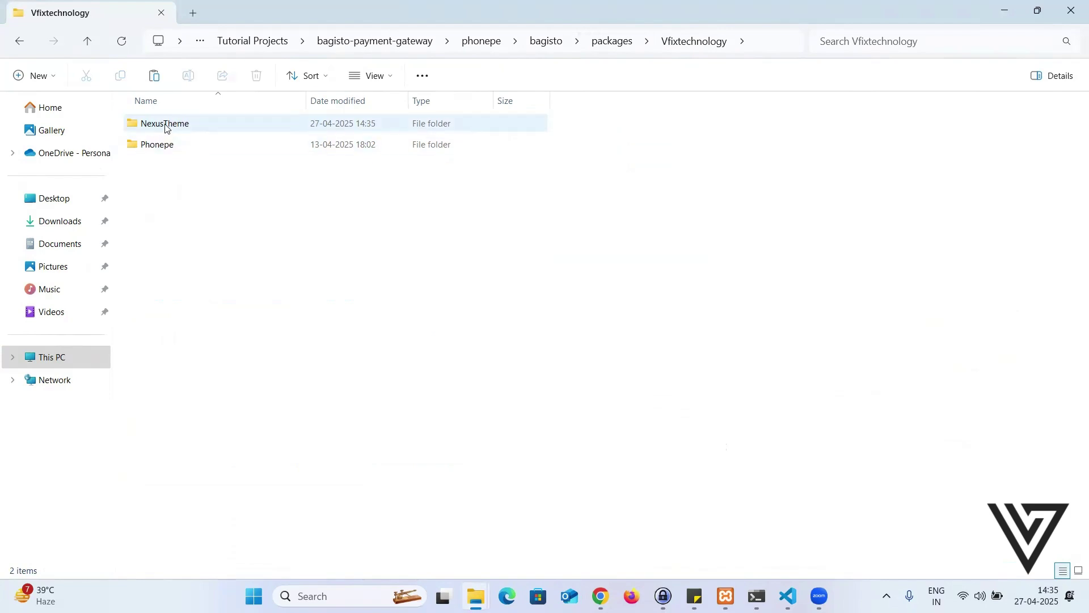
double_click(181, 130)
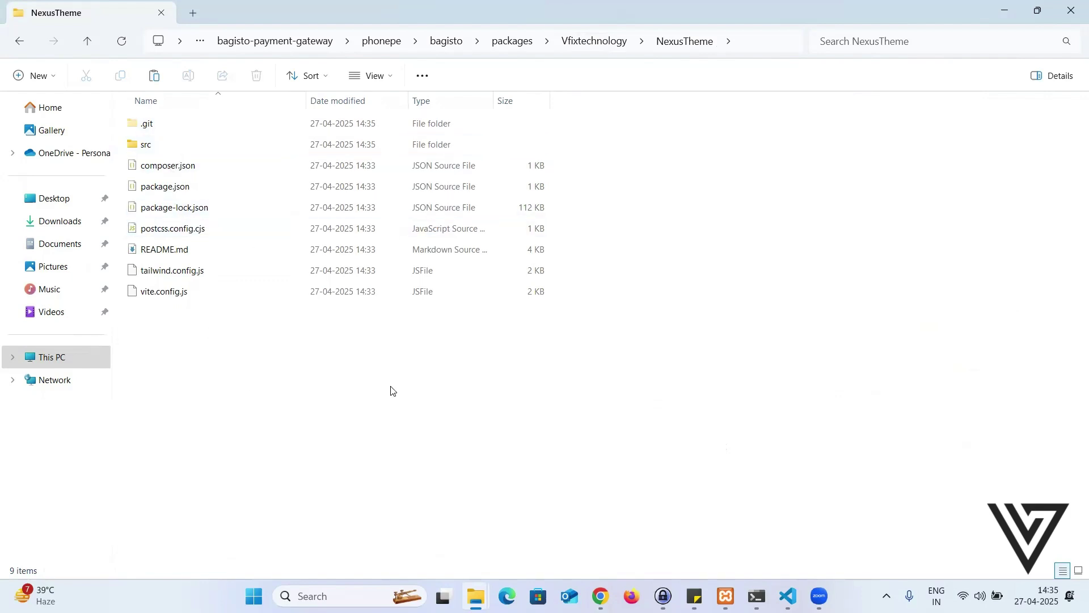
key("alt+Tab")
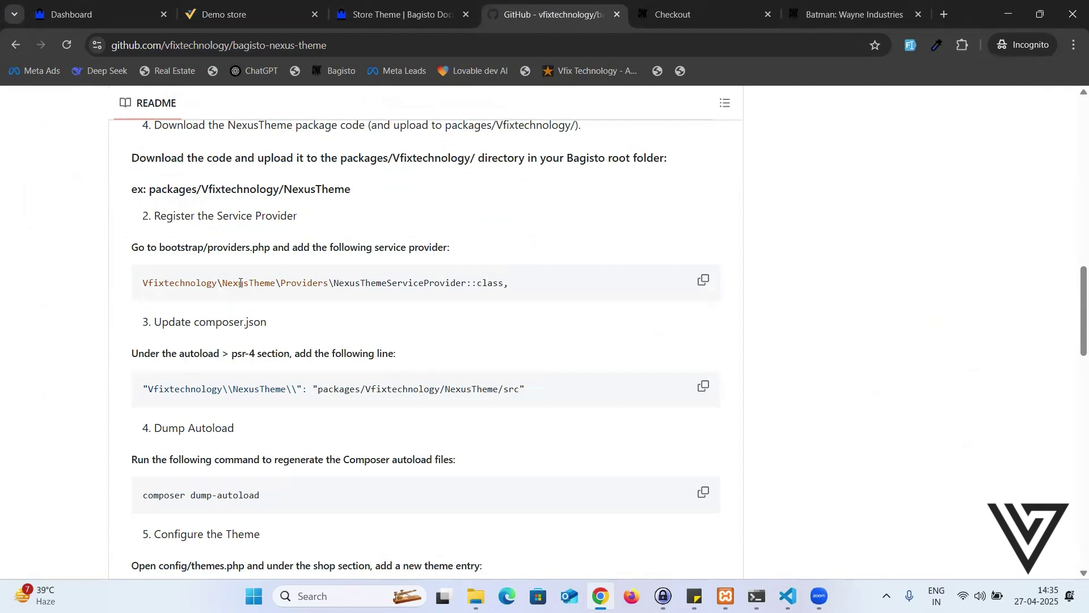
Step: Add NexusThemeServiceProvider::class as the last entry in bootstrap/providers.php and save
left_click(704, 279)
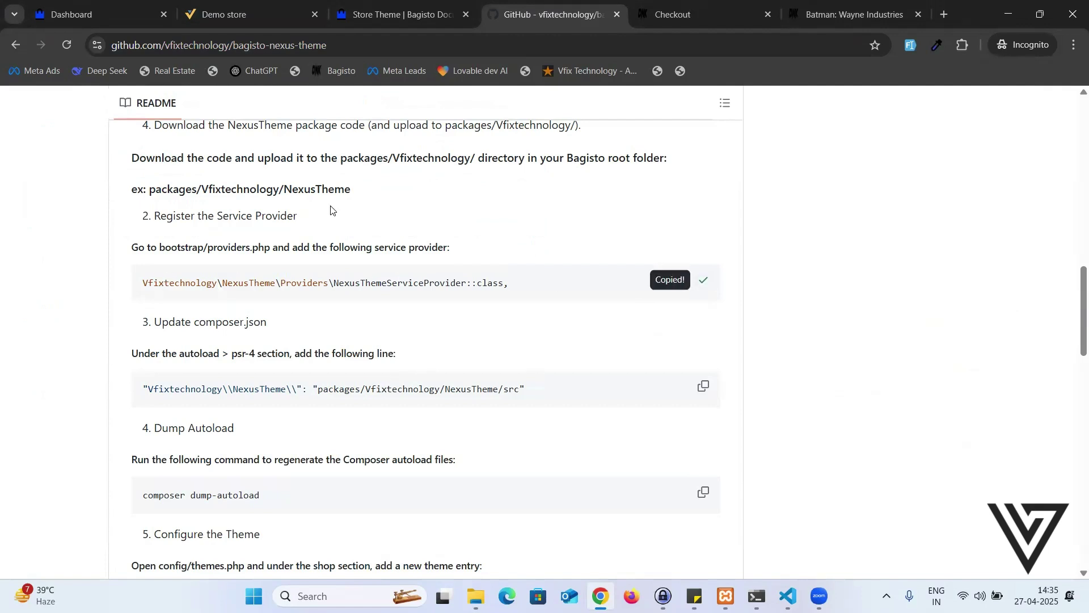
key("alt+Tab")
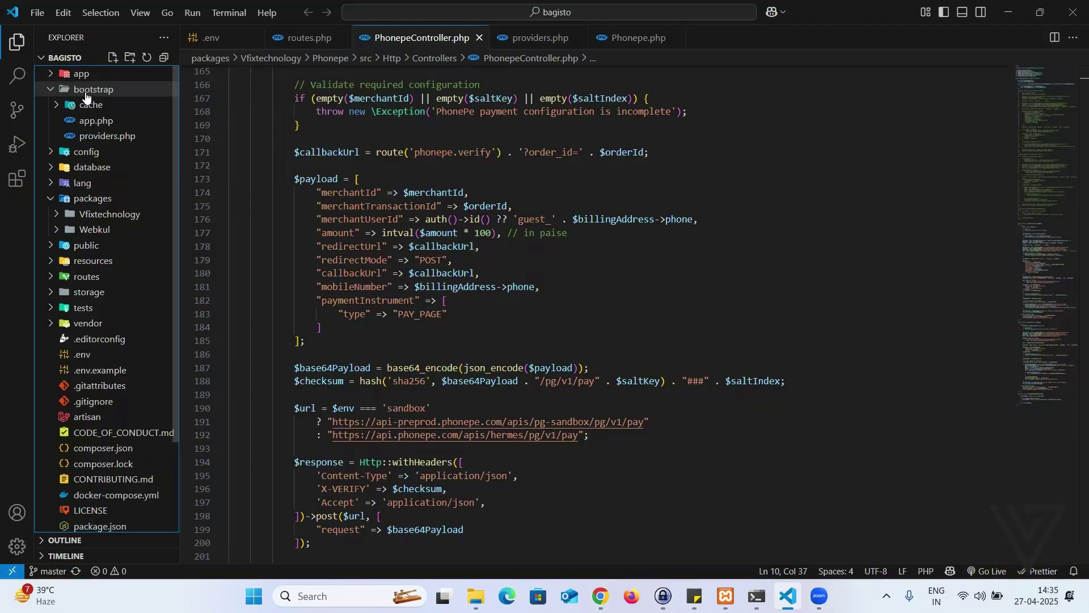
left_click(108, 137)
left_click(645, 192)
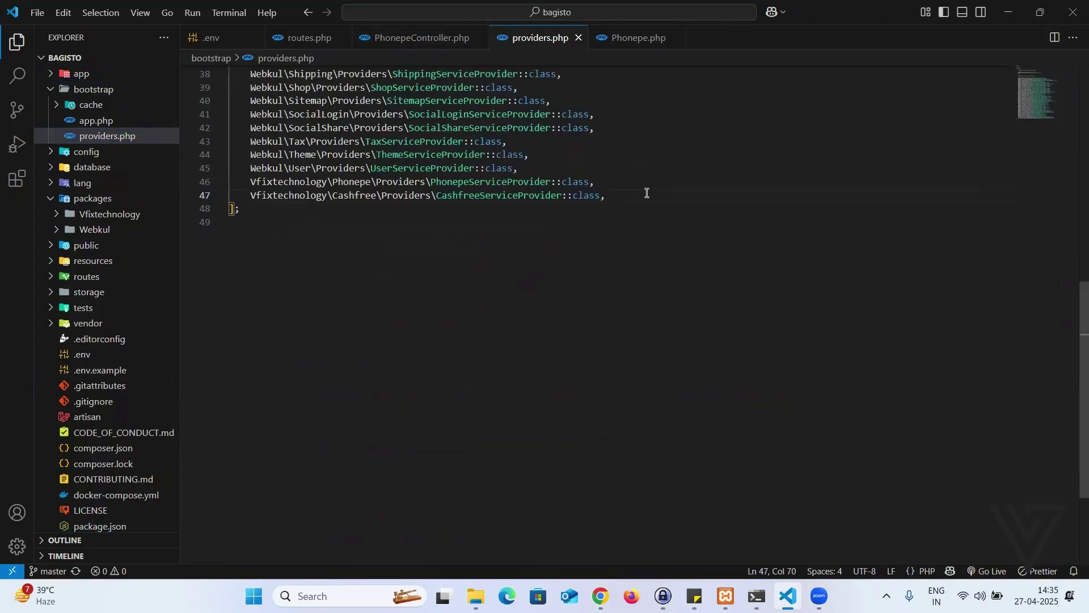
key("Return")
key("ctrl+v")
key("ctrl+s")
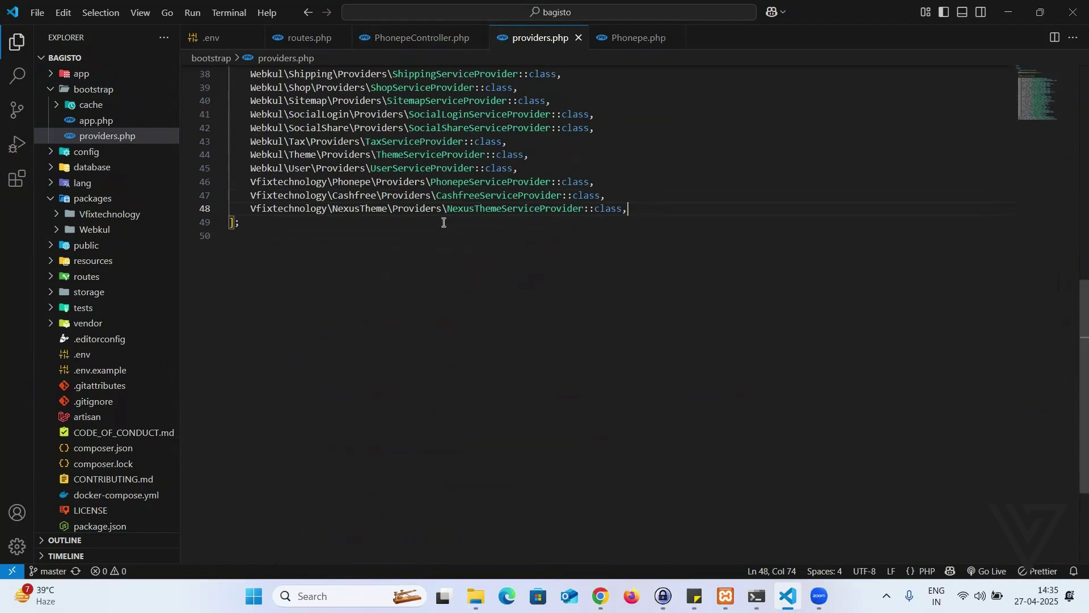
key("alt+Tab")
scroll(334, 251, "down", 3)
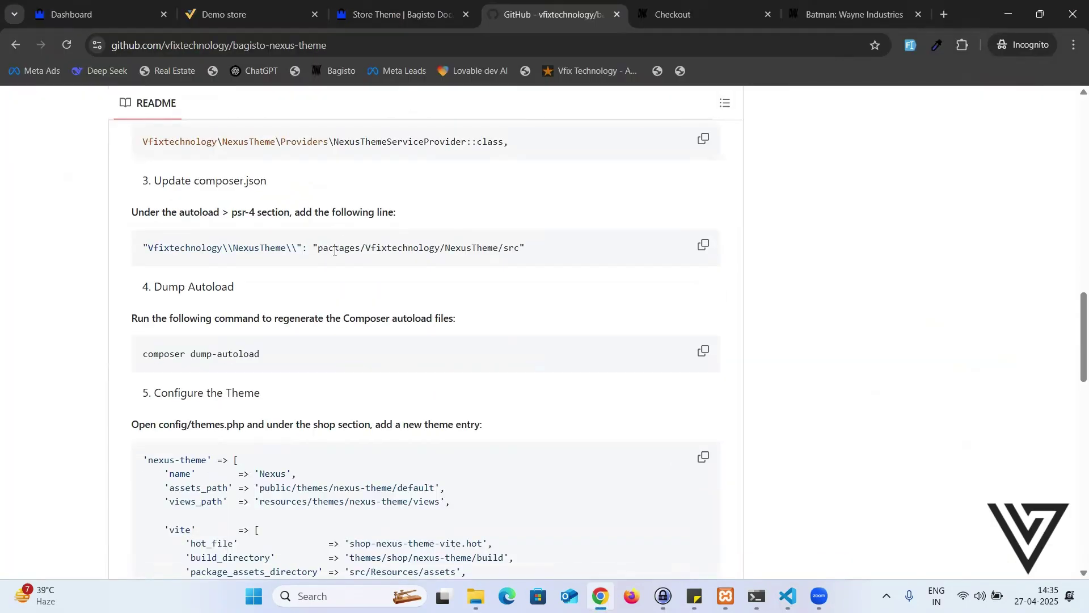
Step: Copy the NexusTheme psr-4 line from the README and place the caret after composer.json's Phonepe entry
left_click(705, 245)
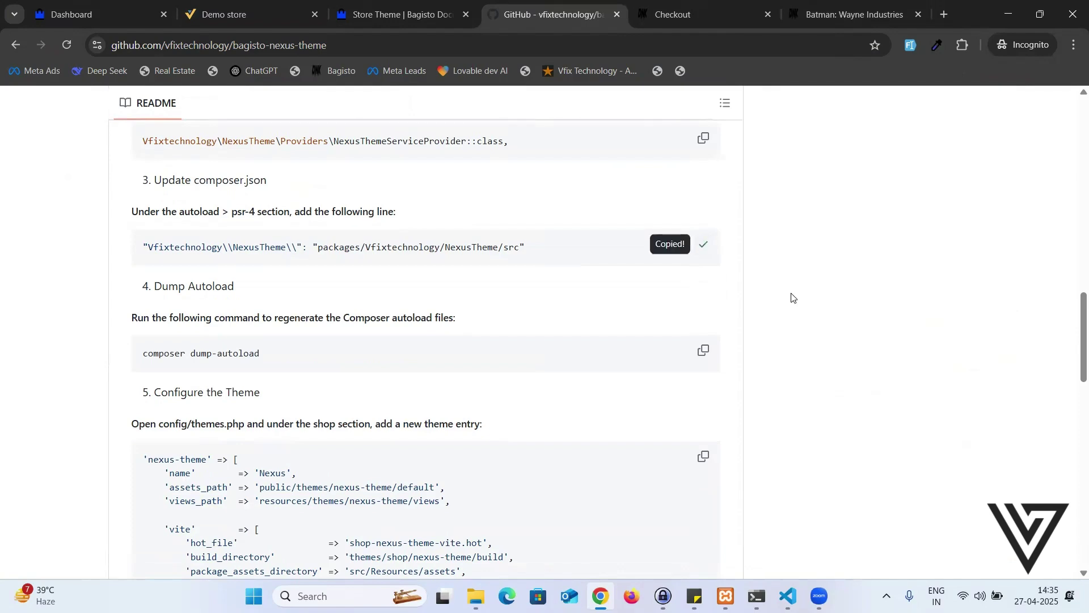
key("alt+Tab")
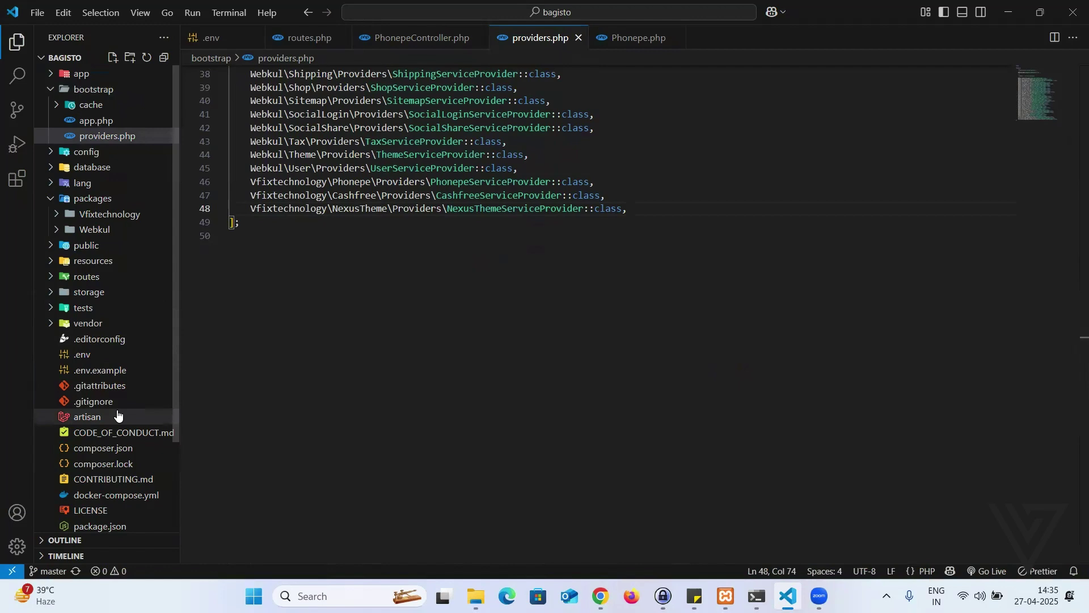
scroll(116, 412, "down", 3)
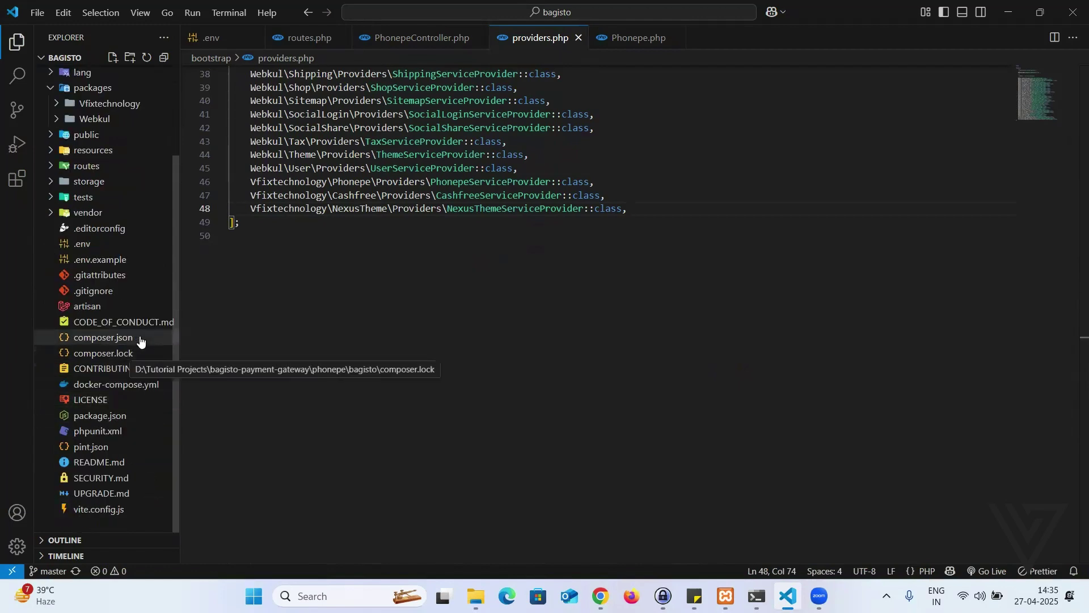
left_click(121, 339)
scroll(516, 286, "down", 4)
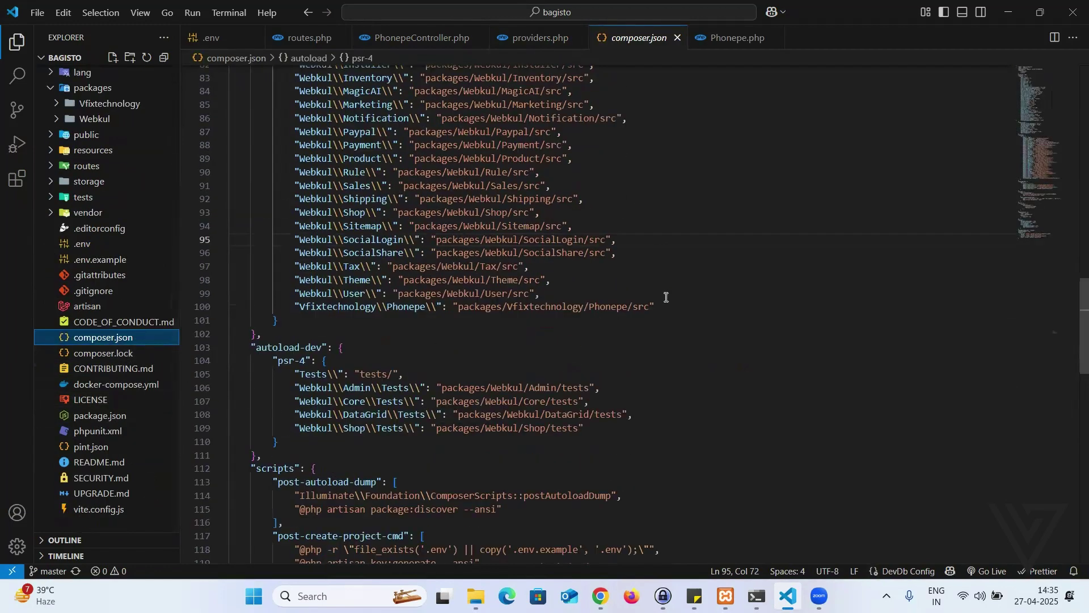
scroll(666, 298, "up", 10)
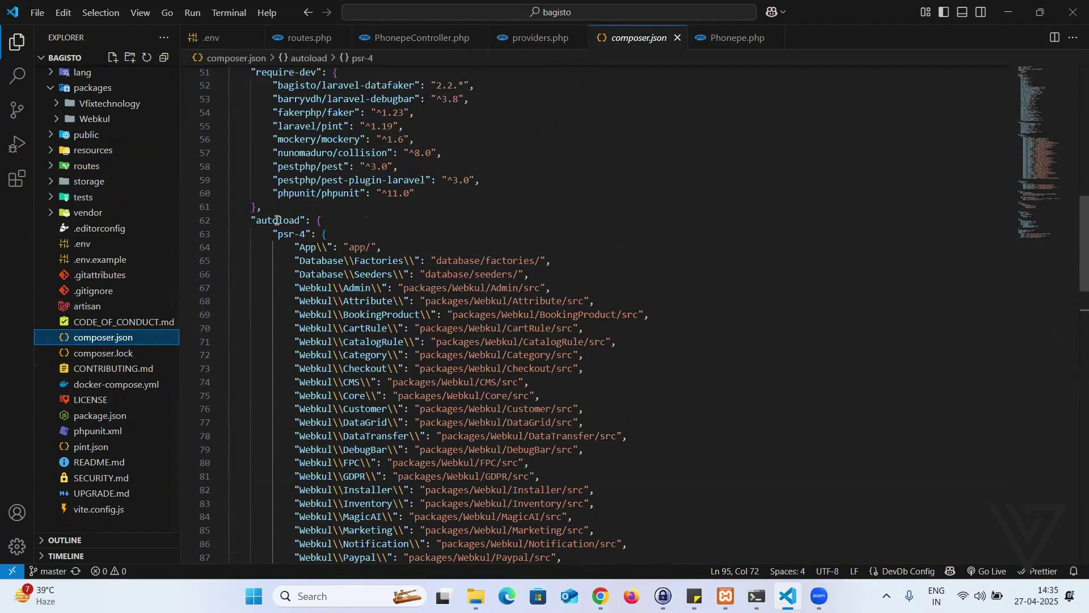
double_click(287, 233)
scroll(666, 314, "down", 10)
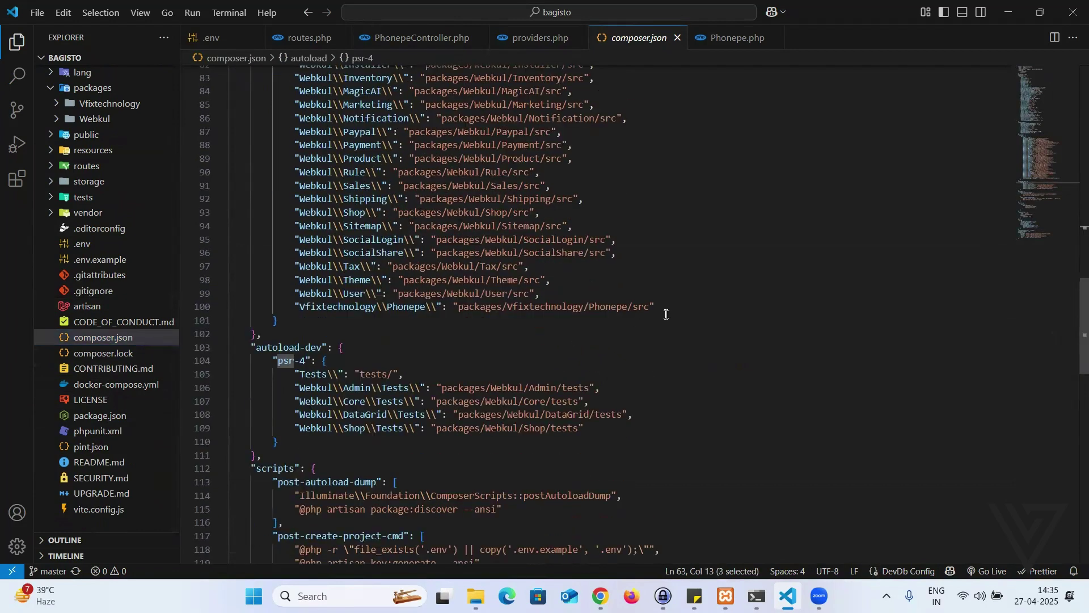
left_click(666, 309)
Step: Add the NexusTheme psr-4 mapping after the Phonepe entry and save composer.json
type(",")
key("Return")
key("ctrl+v")
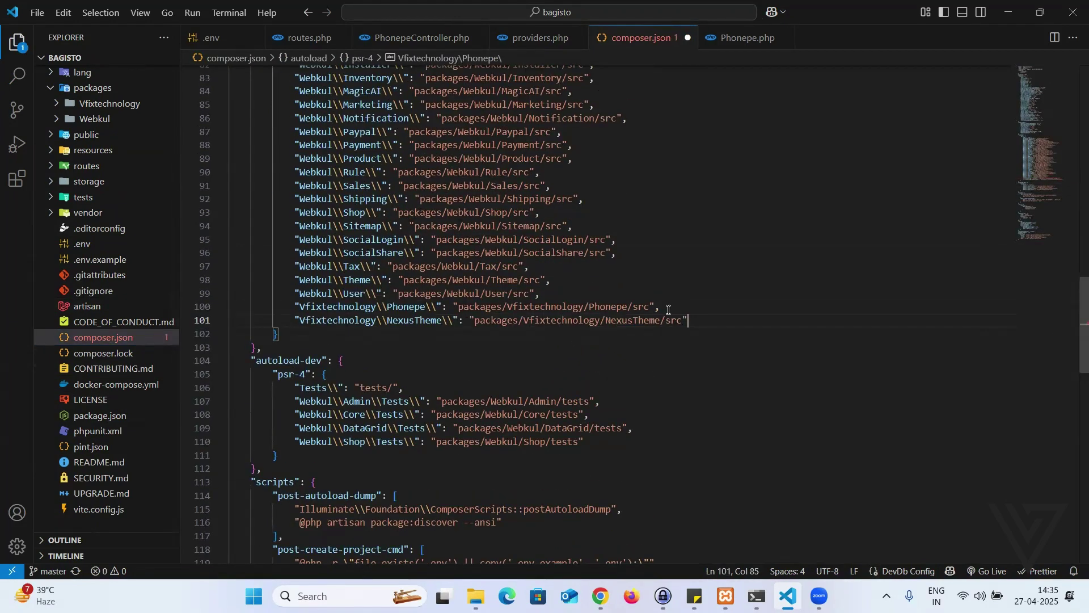
key("ctrl+s")
Step: Copy composer dump-autoload from the README and stop the running local server
key("alt+Tab")
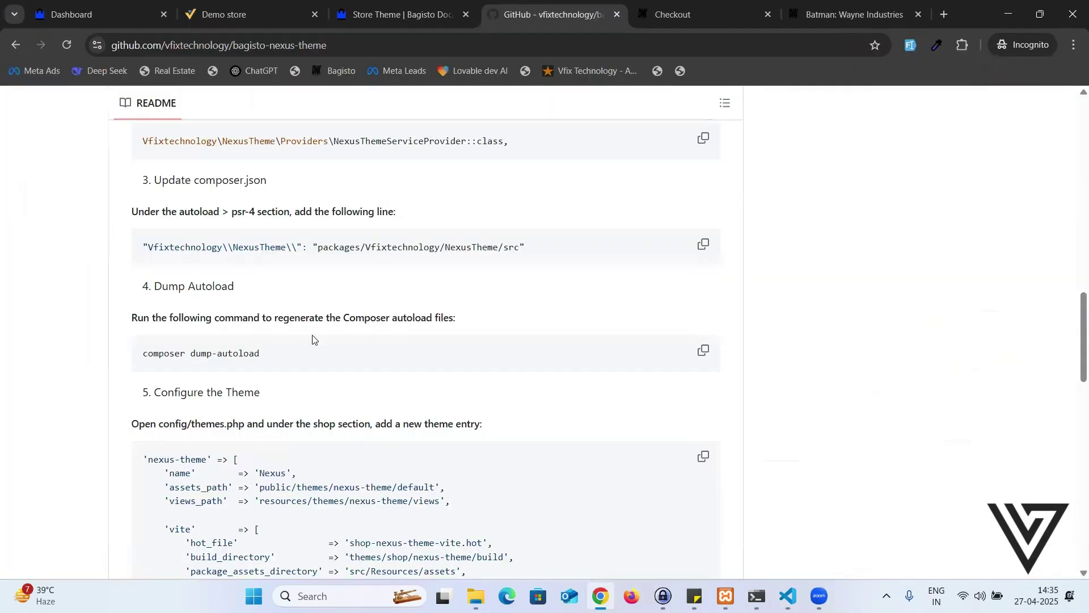
scroll(390, 317, "down", 1)
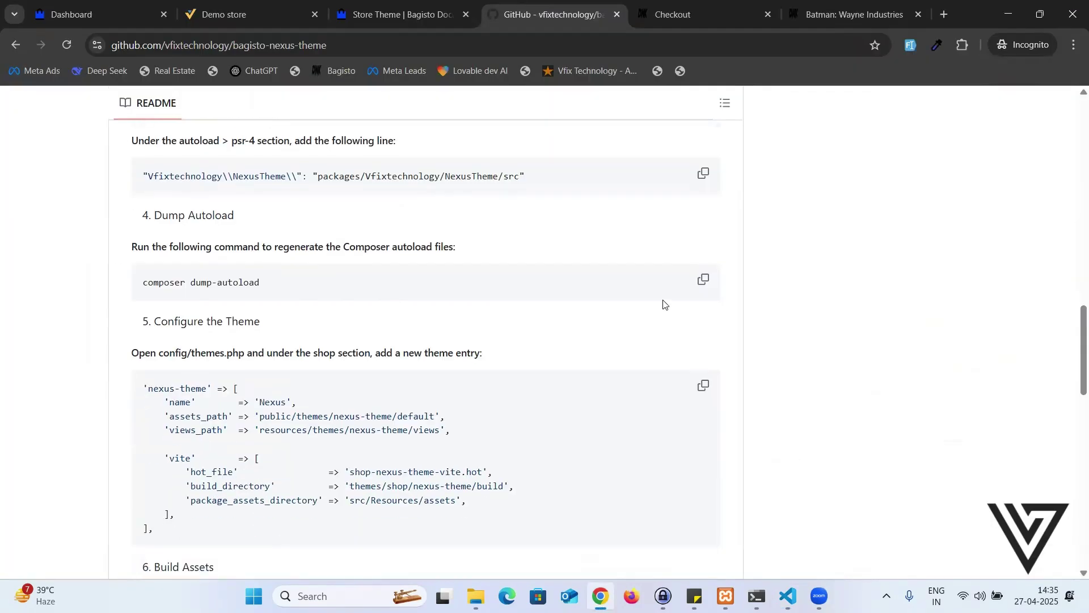
left_click(704, 282)
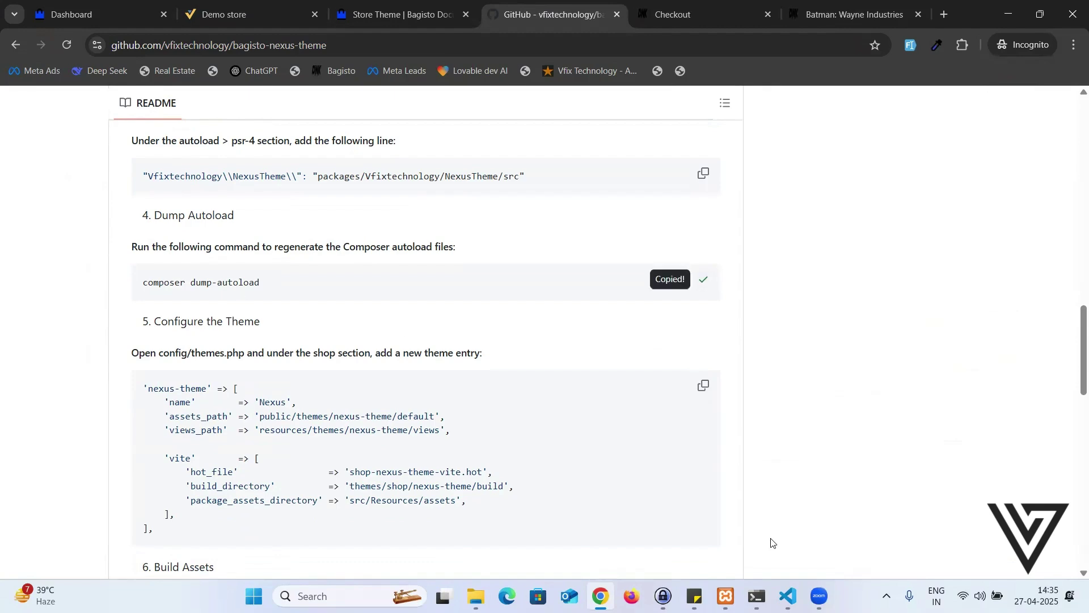
mouse_move(757, 596)
left_click(637, 491)
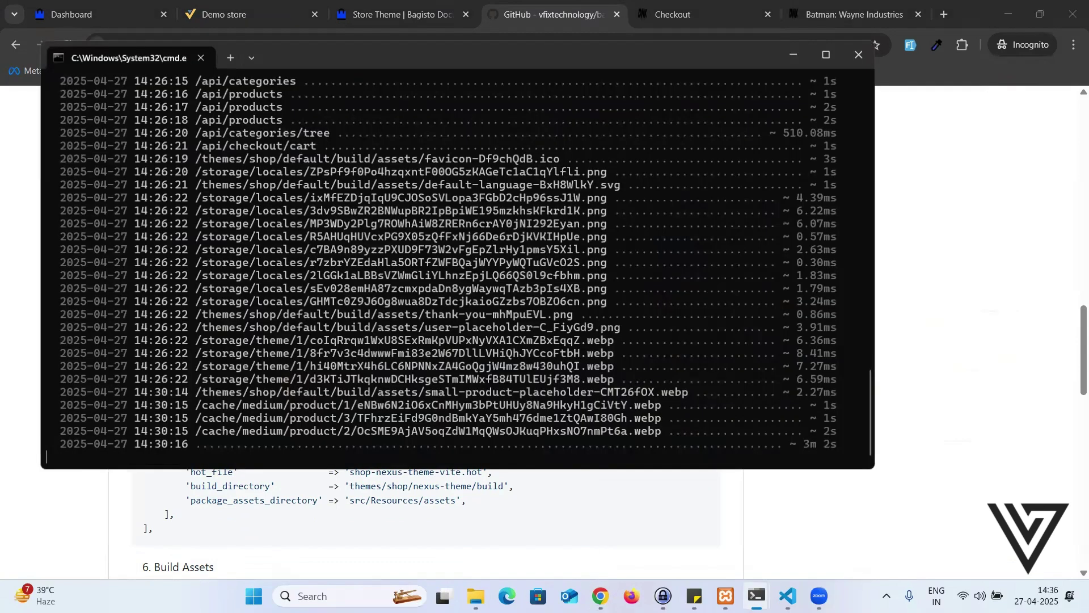
key("ctrl+c")
key("Return")
Step: Run composer dump-autoload to regenerate optimized autoload files with 11814 classes
key("ctrl+v")
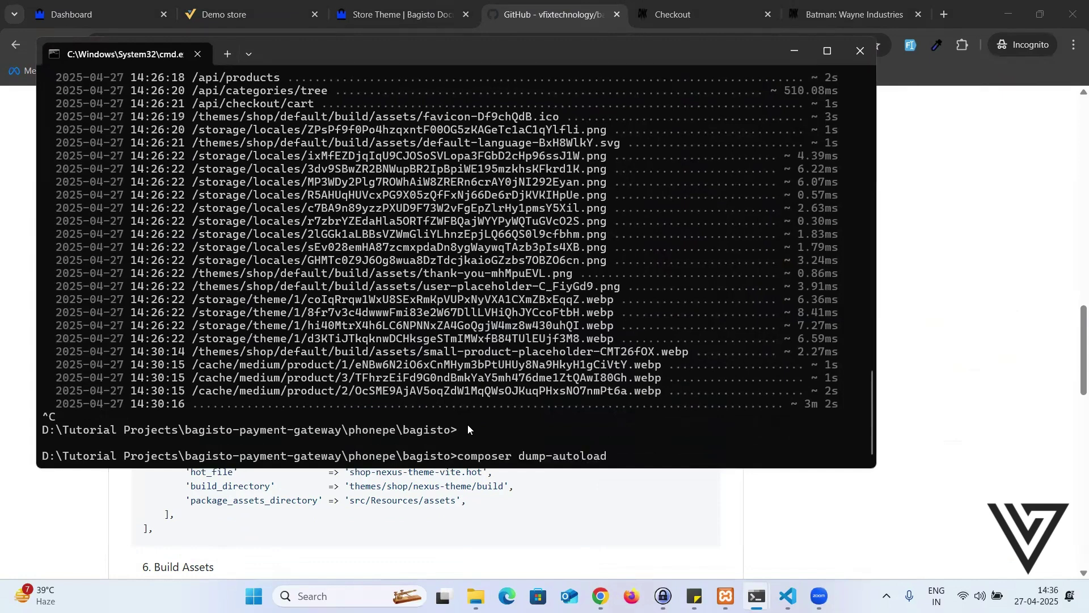
key("Return")
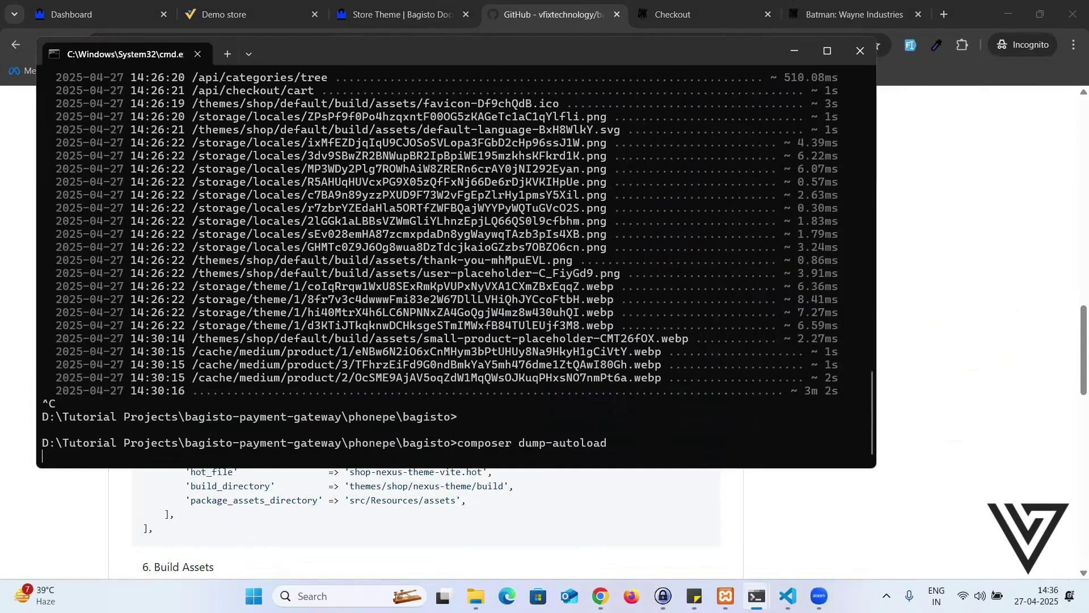
mouse_move(823, 593)
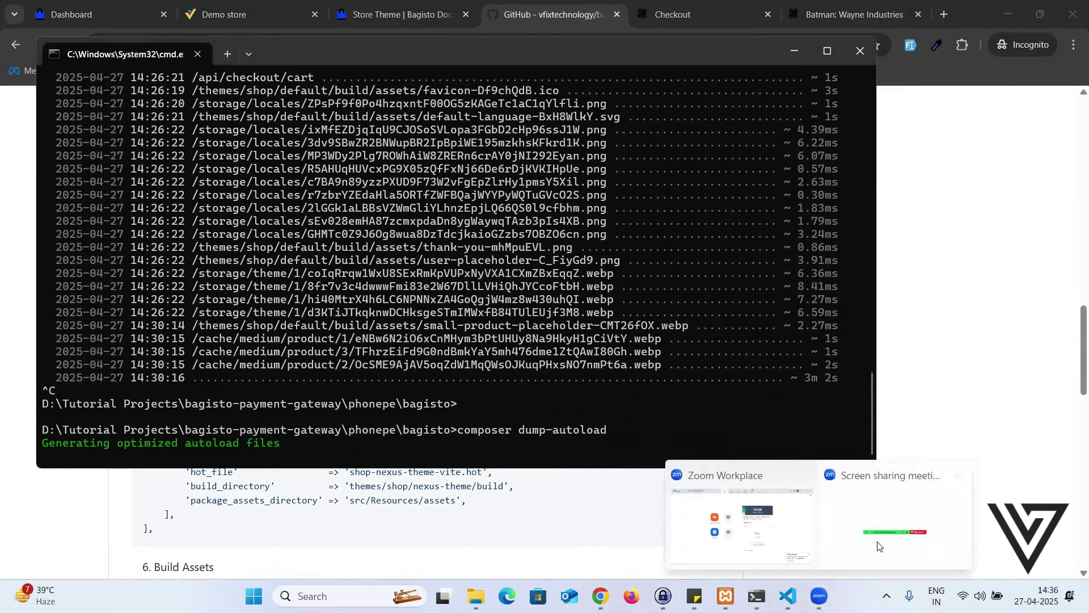
mouse_move(757, 596)
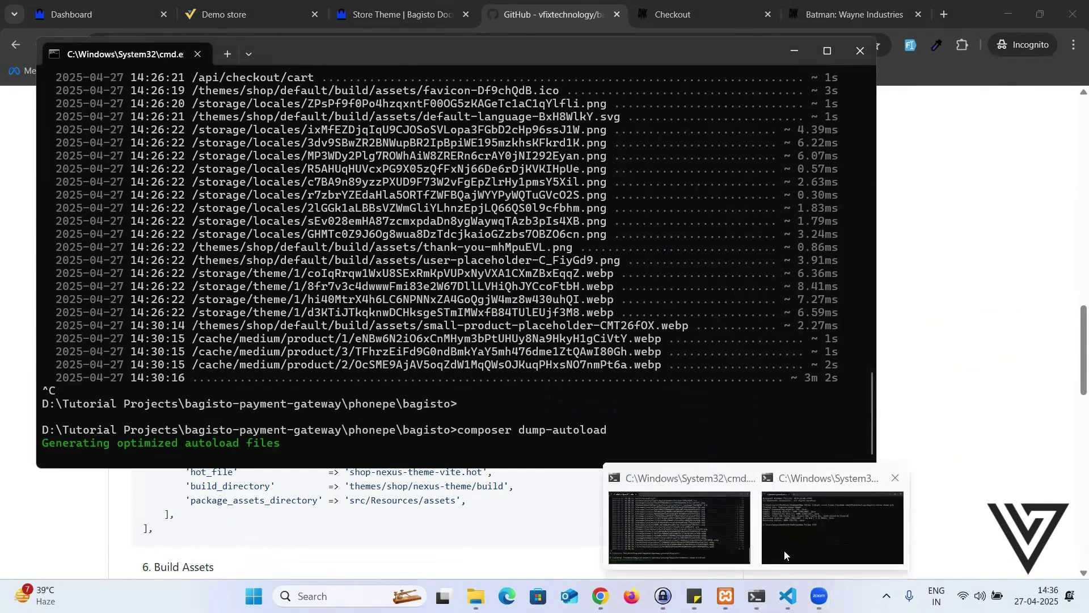
left_click(292, 449)
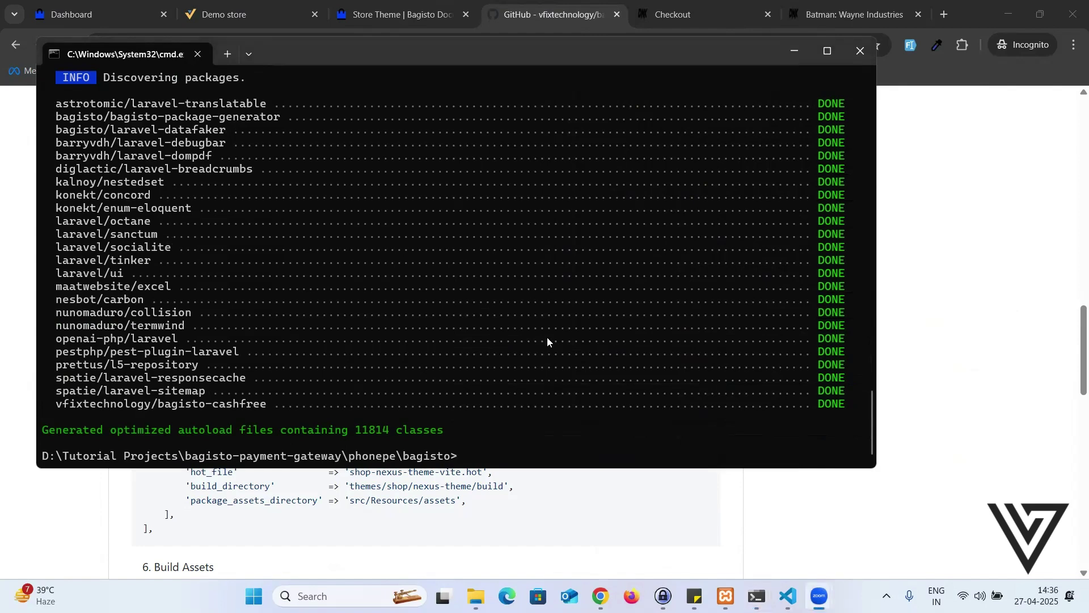
key("alt+Tab")
Step: Copy the nexus-theme configuration block from the README and open config/themes.php
scroll(347, 462, "down", 2)
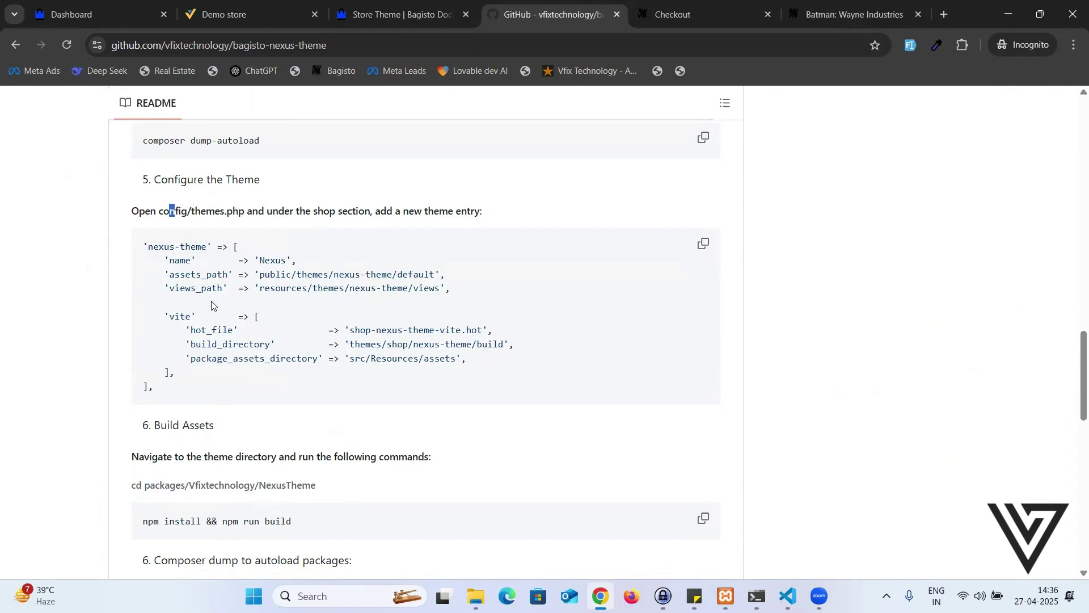
scroll(212, 305, "up", 1)
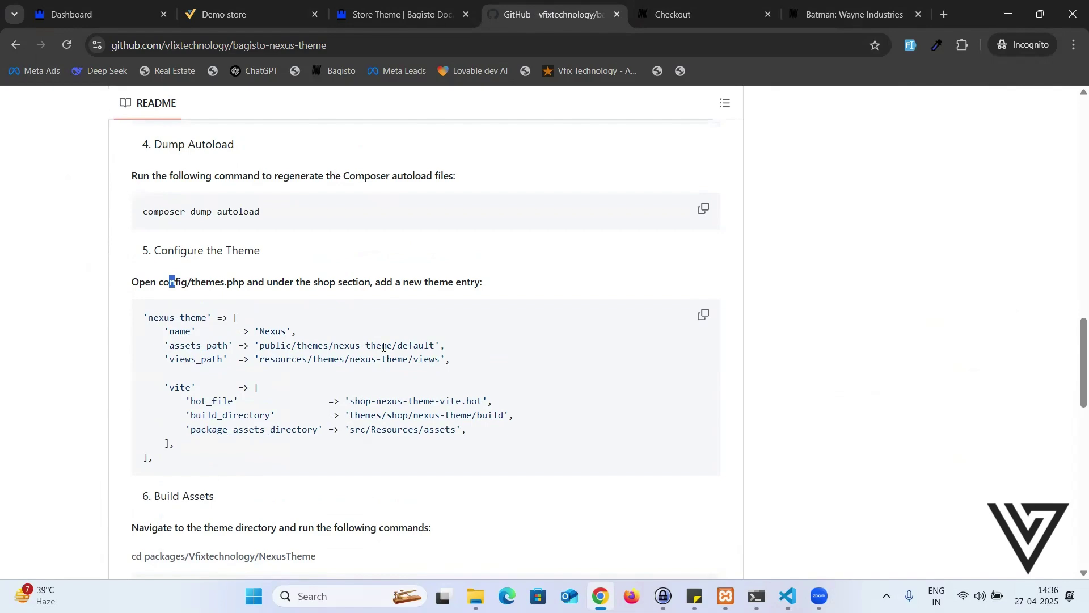
left_click(703, 315)
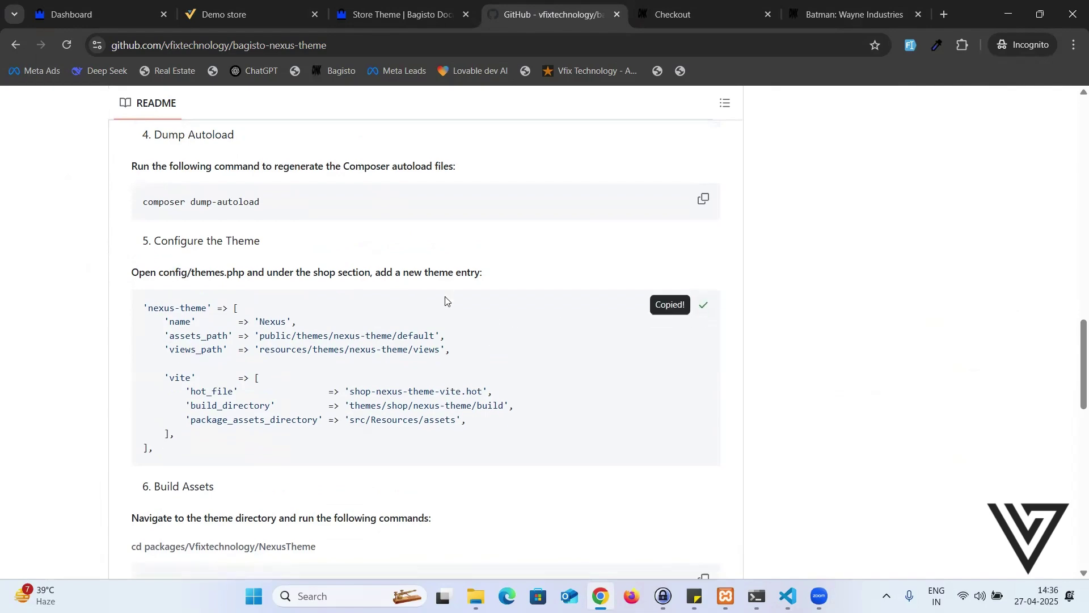
scroll(445, 300, "down", 2)
scroll(479, 318, "up", 1)
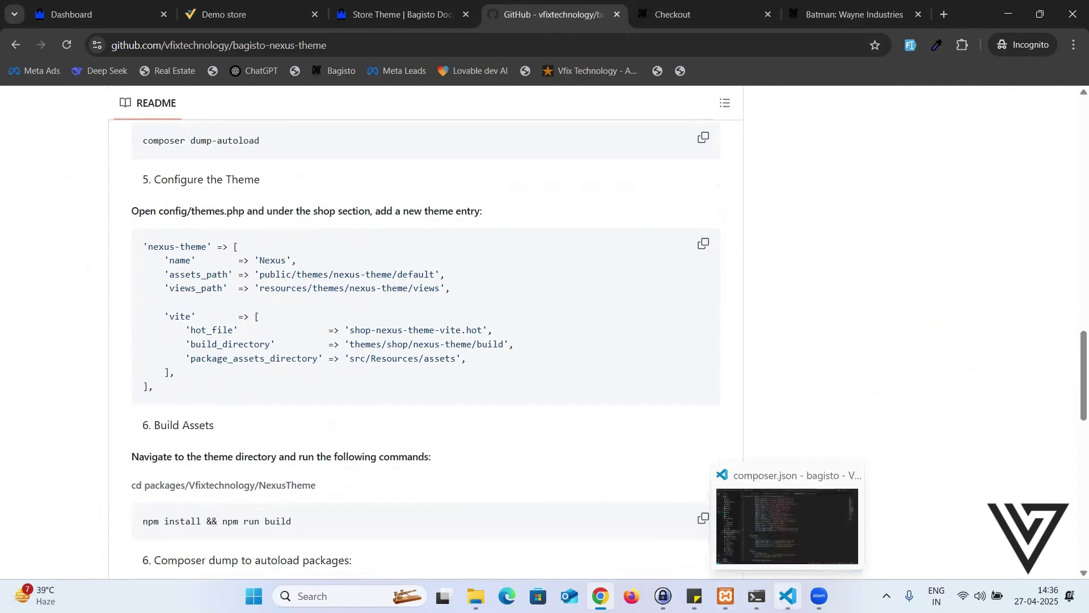
left_click(787, 596)
scroll(88, 135, "up", 2)
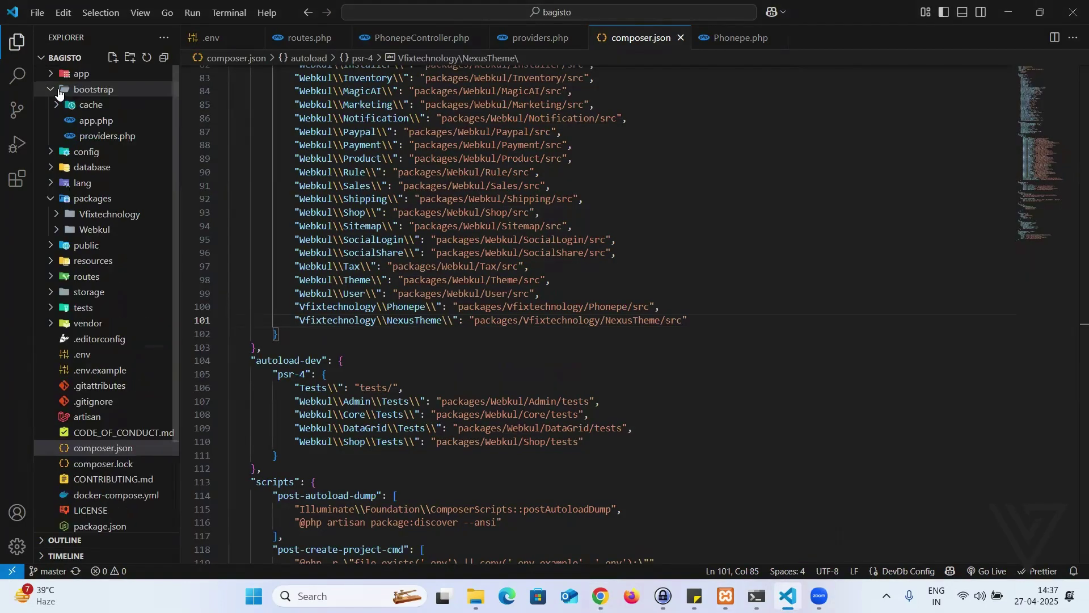
key("Down")
key("Right")
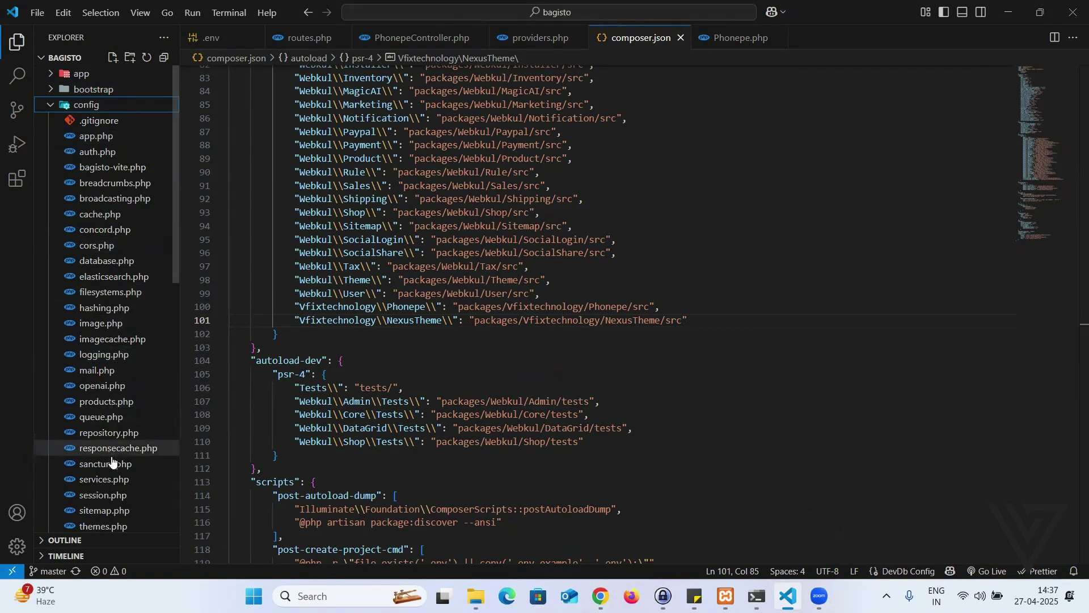
scroll(110, 448, "down", 3)
left_click(107, 386)
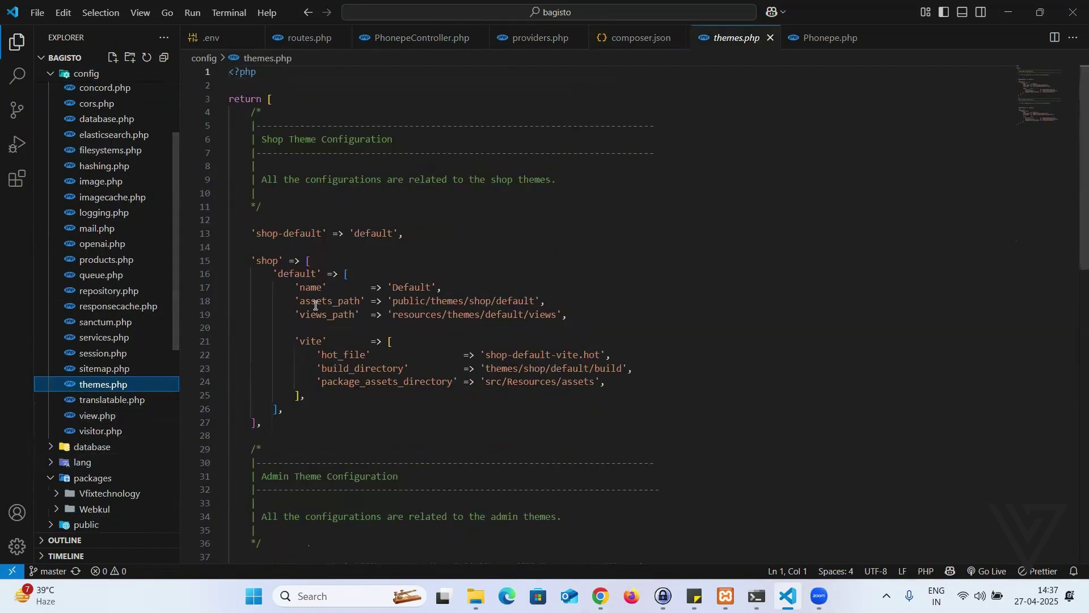
Step: Paste the nexus-theme block below the default shop theme entry and fix its indentation
left_click(264, 261)
left_click_drag(284, 274, 294, 412)
left_click(295, 413)
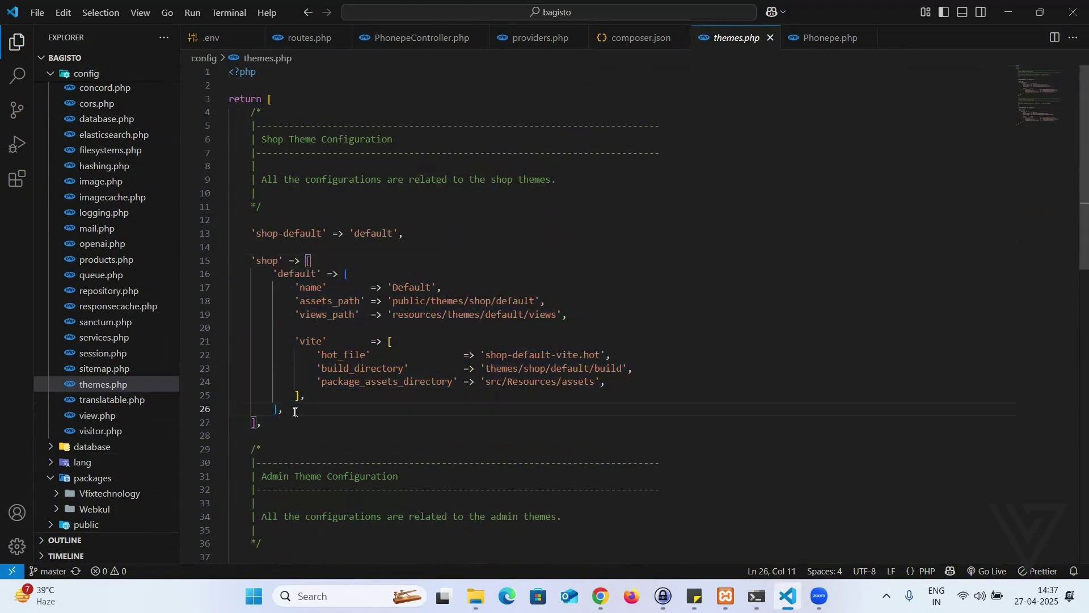
key("Return")
key("ctrl+v")
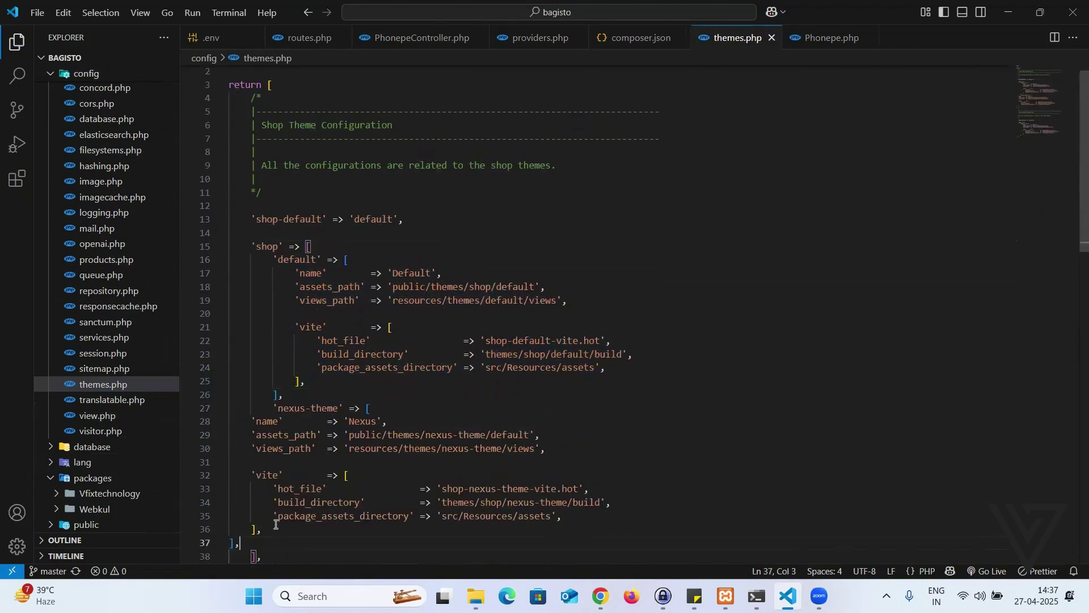
left_click(210, 428, "shift")
key("shift+Up")
key("Tab")
key("Tab")
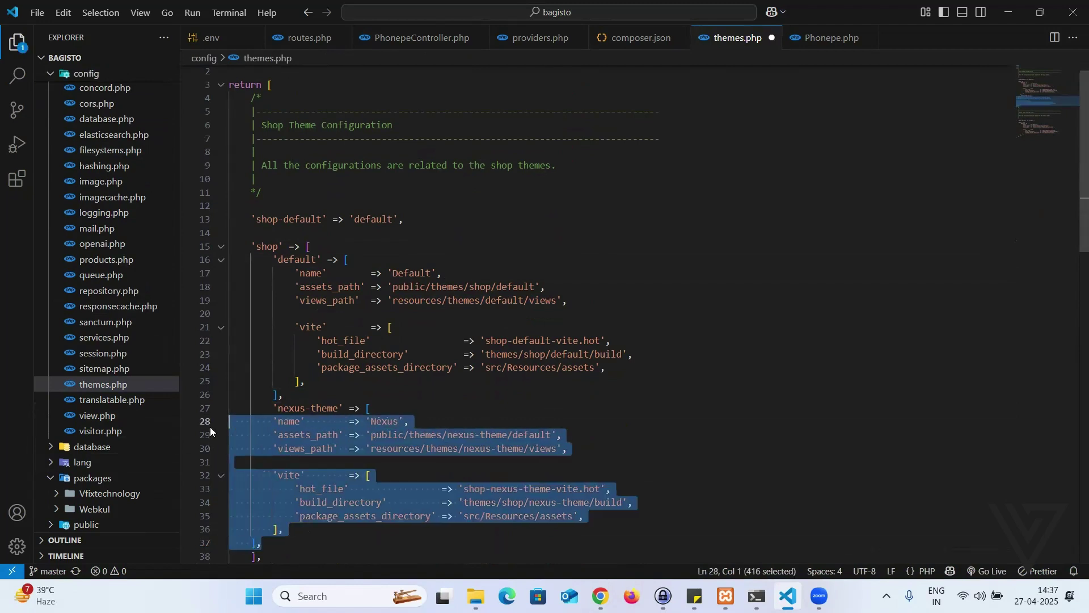
Step: Check the Nexus name and vite settings of the new entry and save themes.php
left_click(383, 421)
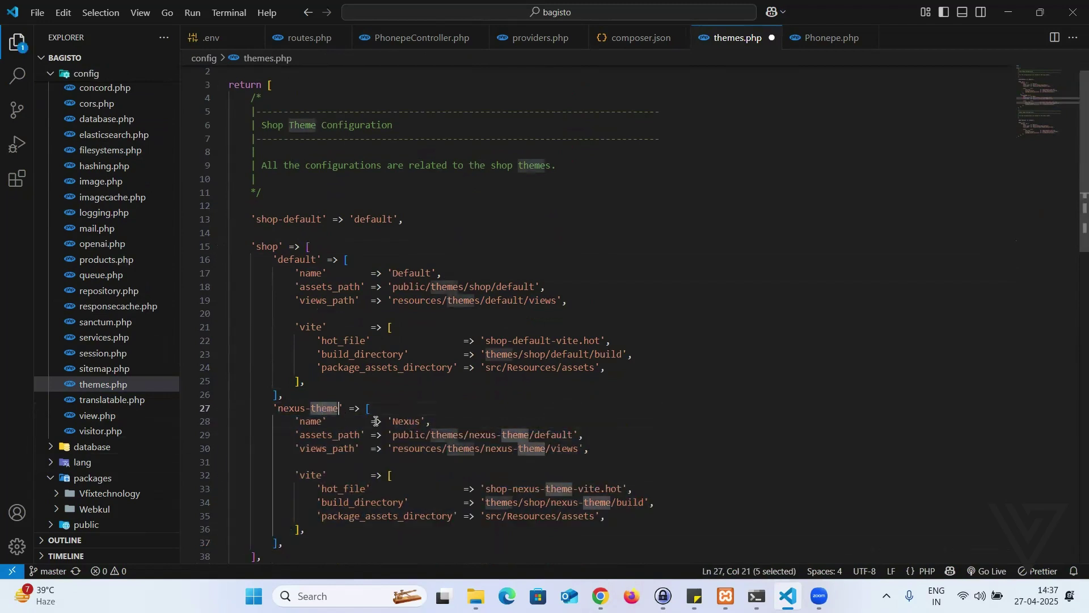
double_click(405, 421)
left_click(307, 475)
double_click(307, 475)
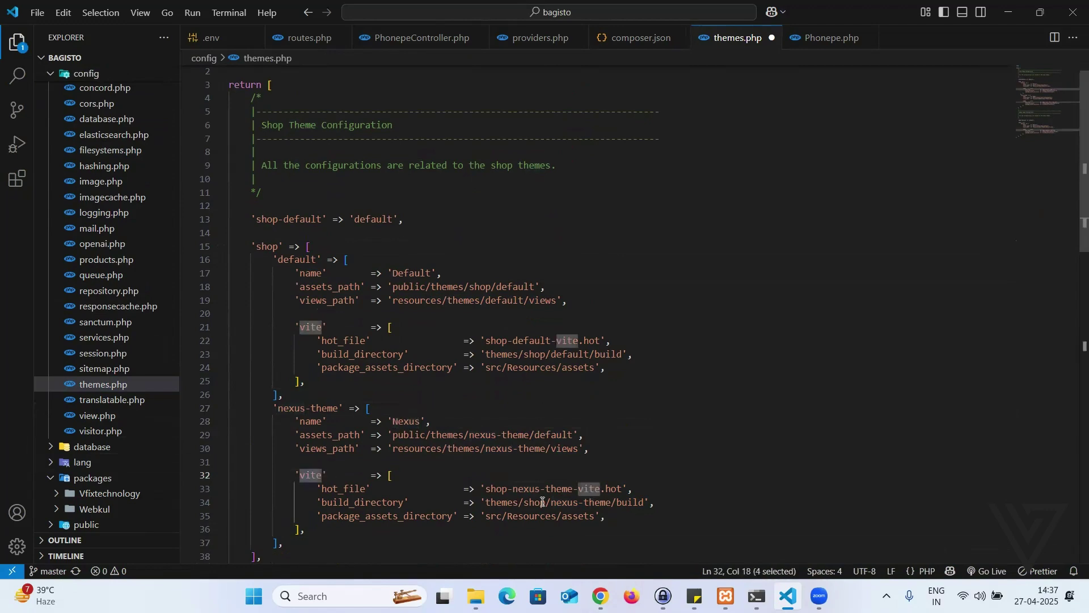
key("Up")
key("ctrl+s")
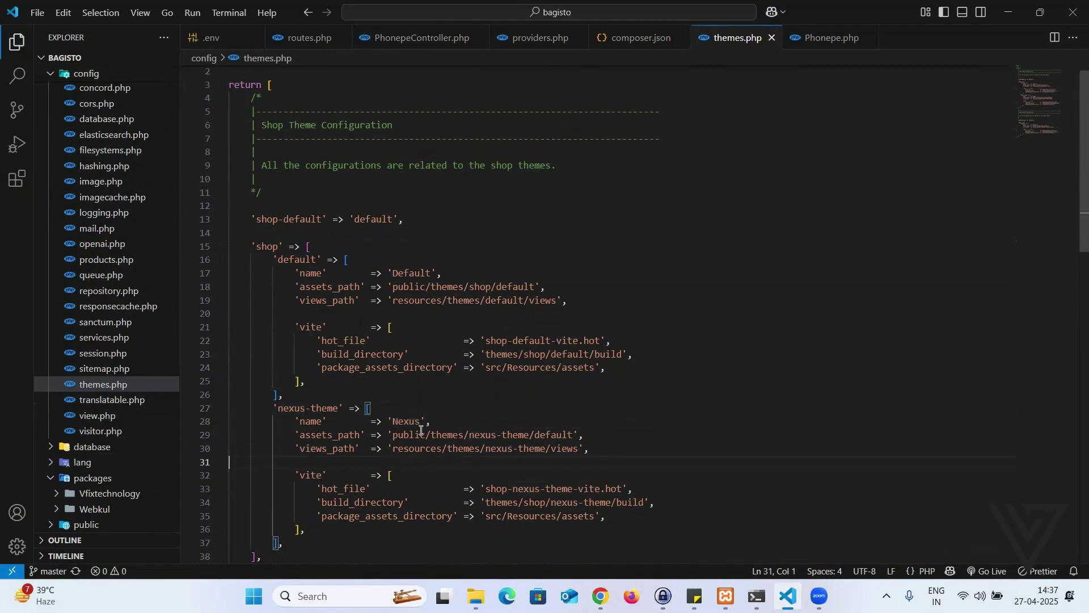
key("alt+Tab")
scroll(242, 301, "down", 3)
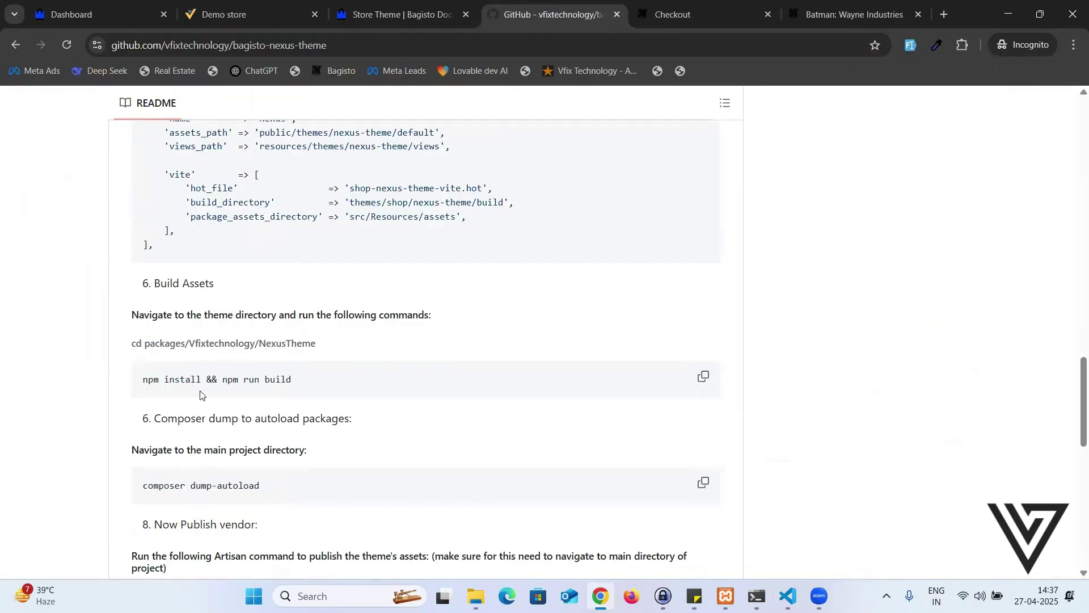
Step: Close the downloaded bagisto-nexus-theme folder window
left_click_drag(203, 381, 142, 381)
left_click_drag(318, 344, 201, 342)
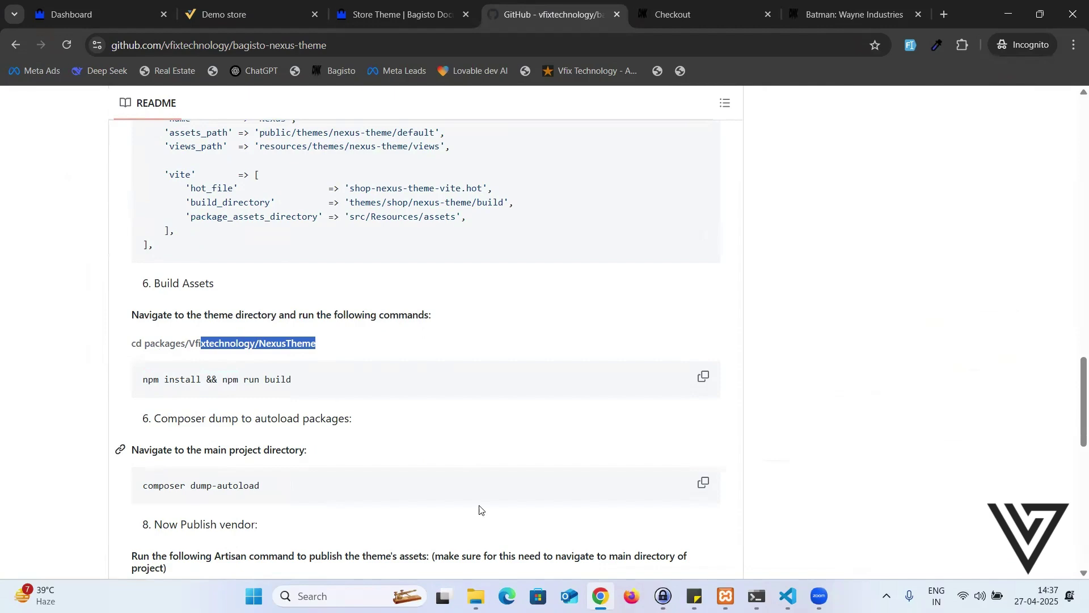
left_click(475, 596)
left_click(500, 535)
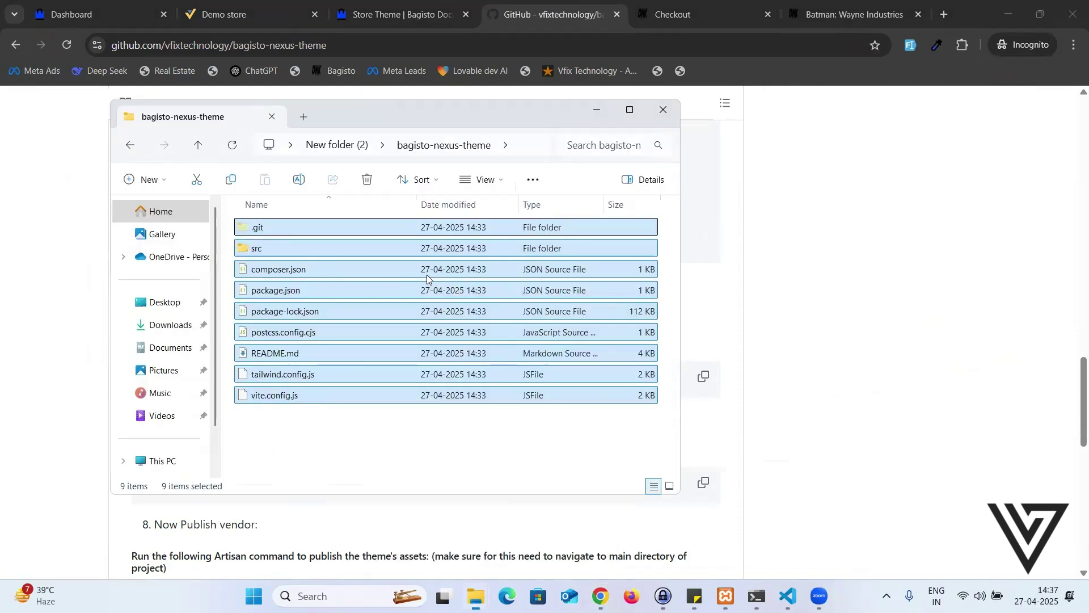
left_click(660, 115)
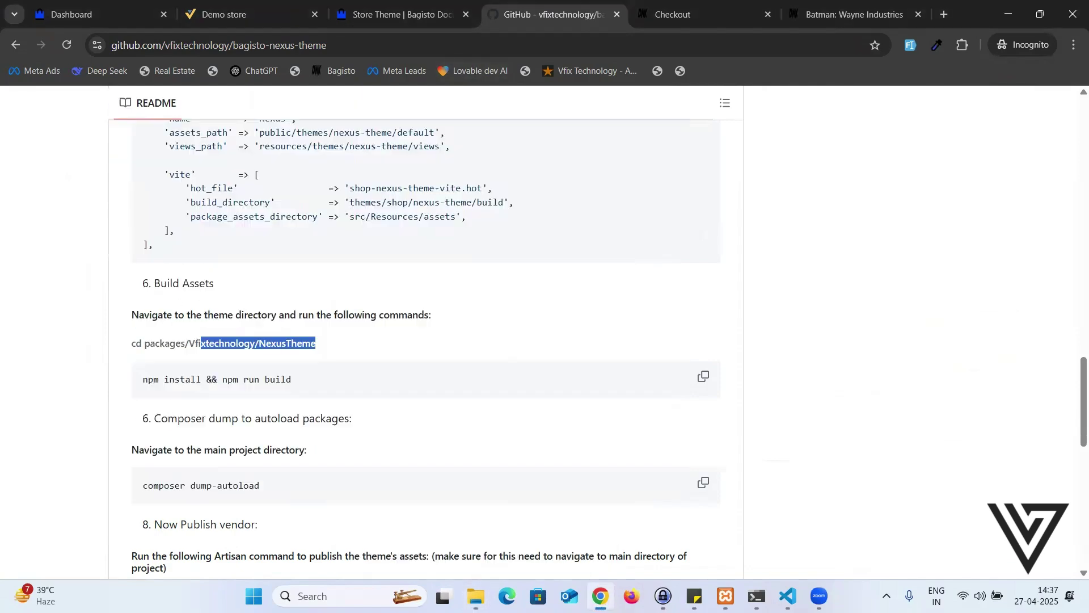
Step: Browse to bagisto\packages\Vfixtechnology\NexusTheme and show its full path in the address bar
mouse_move(475, 596)
left_click(400, 560)
key("alt+Tab")
key("alt+Tab")
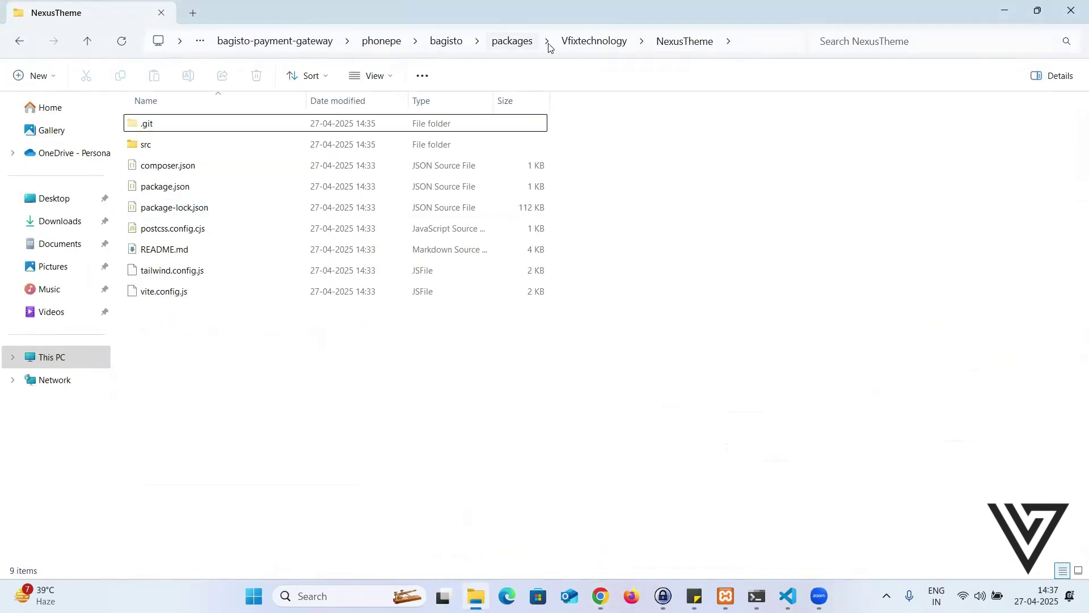
left_click(443, 41)
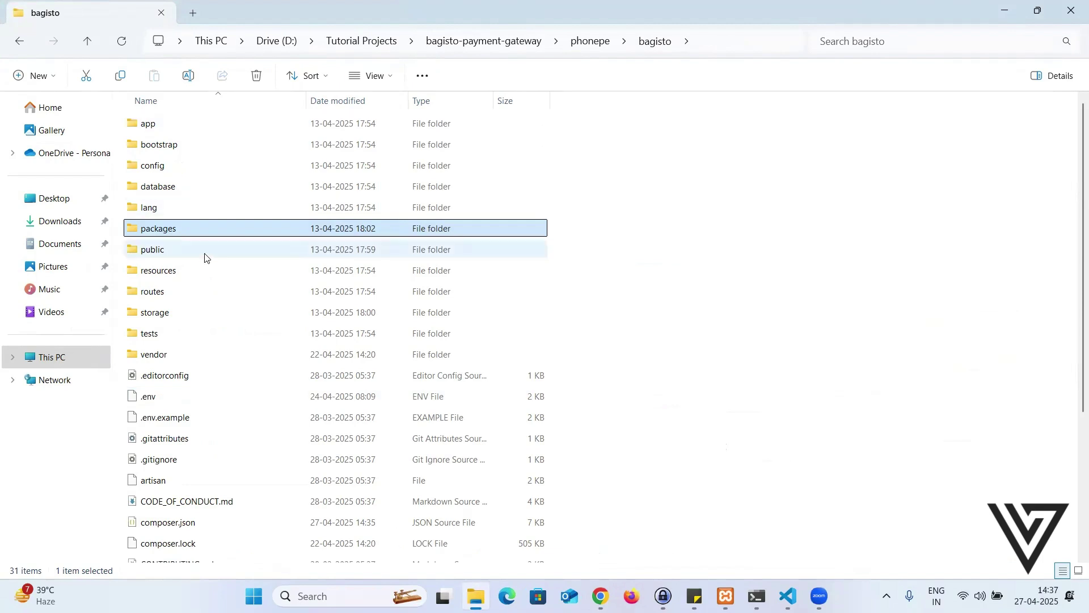
double_click(183, 229)
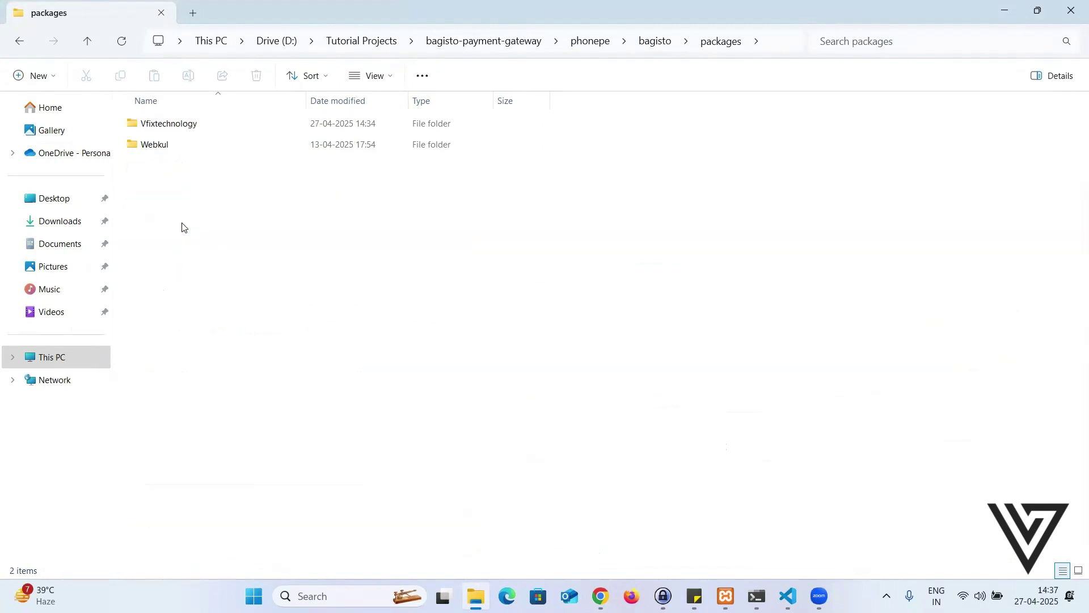
double_click(183, 126)
double_click(178, 127)
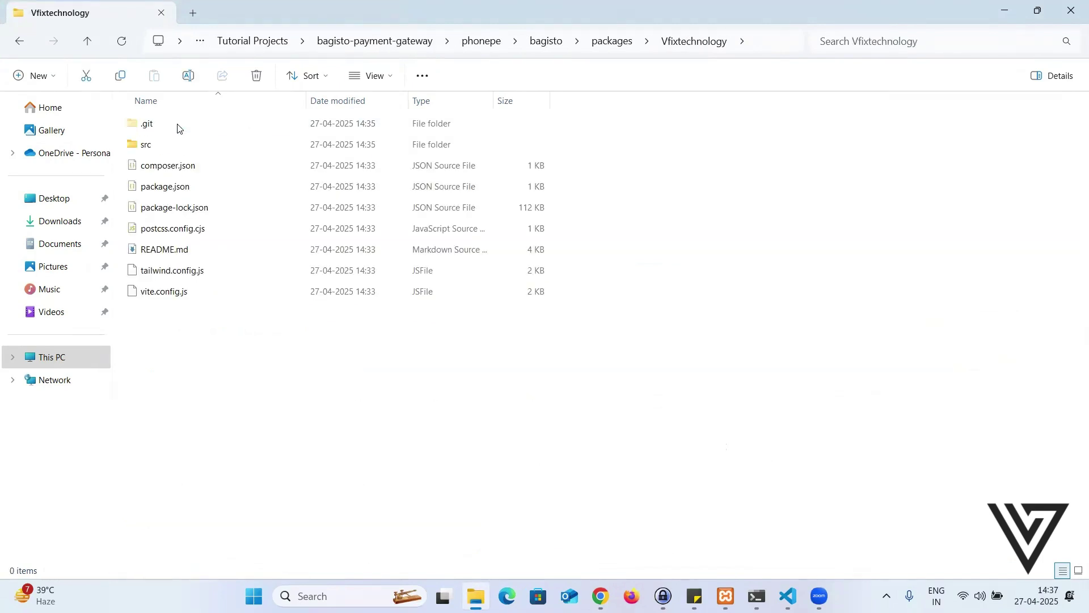
left_click(761, 48)
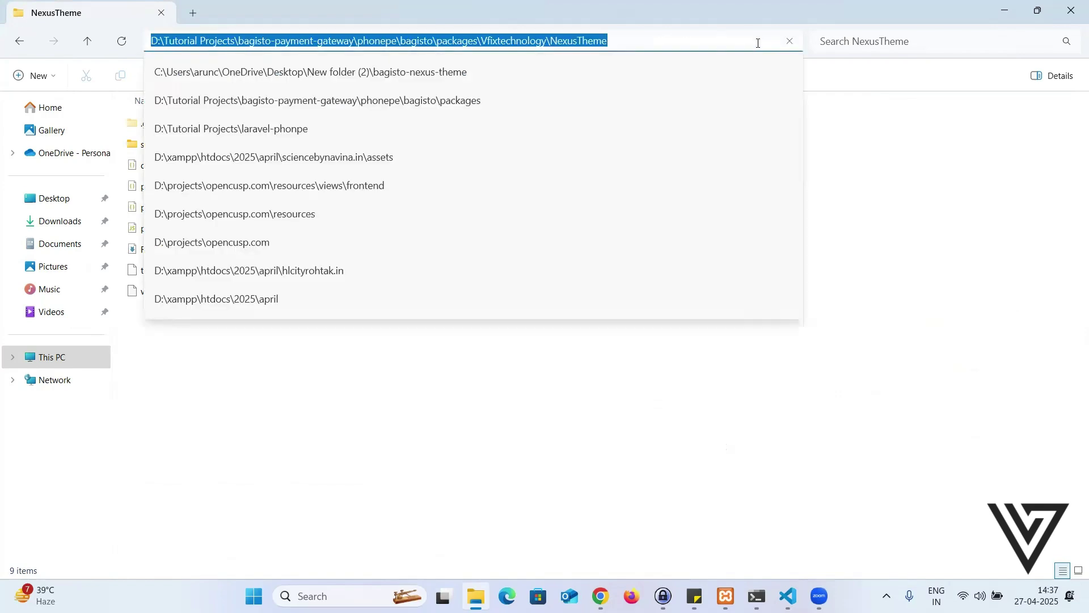
Step: Open a command prompt in the NexusTheme folder and run npm install
type("cmd")
key("Return")
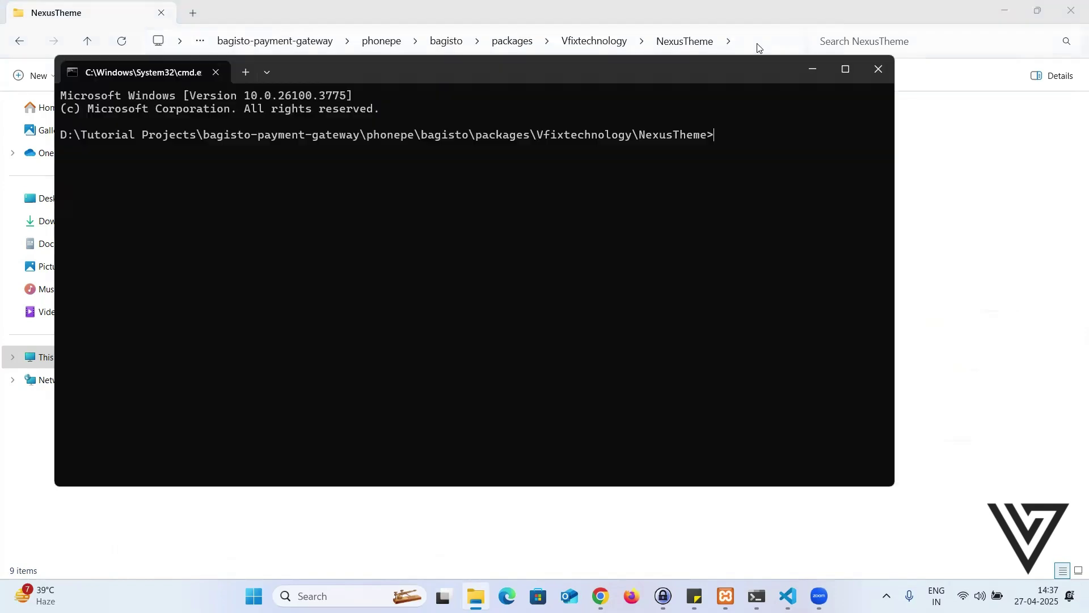
type("npm install")
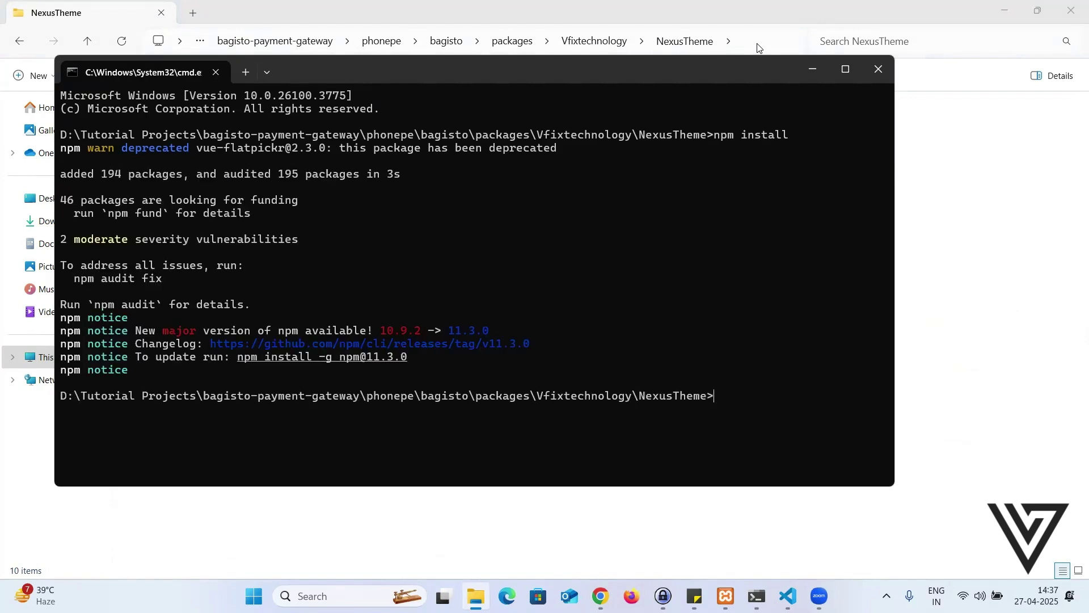
type("pm build")
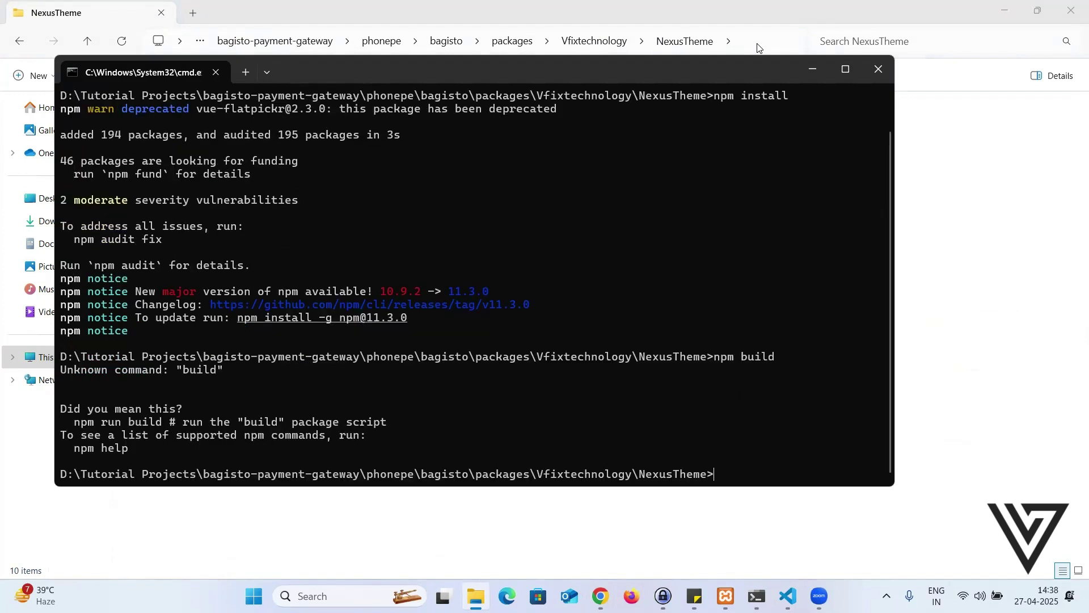
Step: Copy npm run build from the README and run it to build the theme assets
left_click(600, 595)
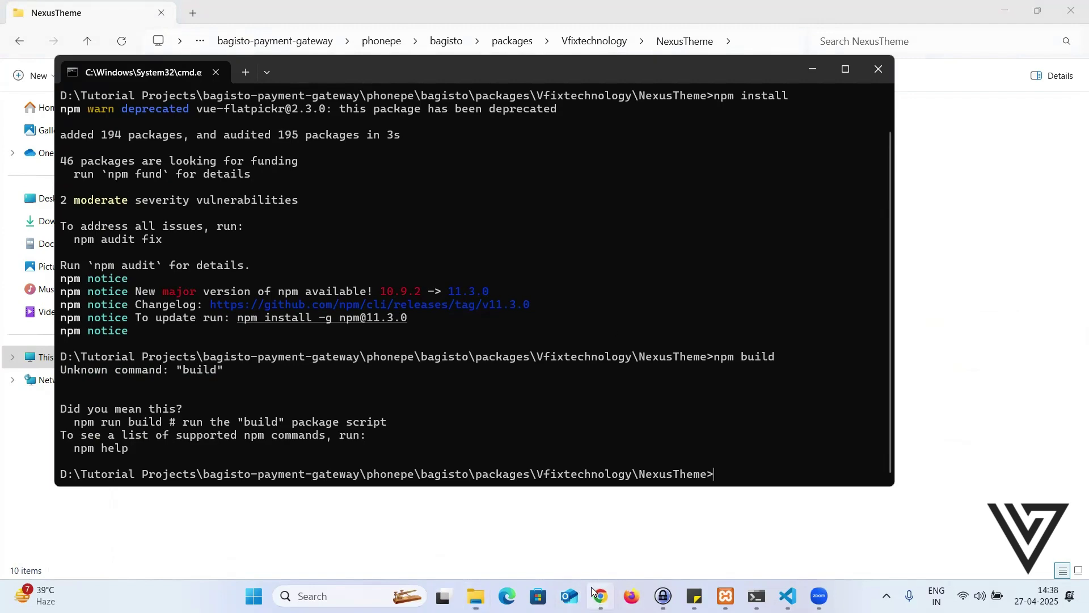
left_click(703, 376)
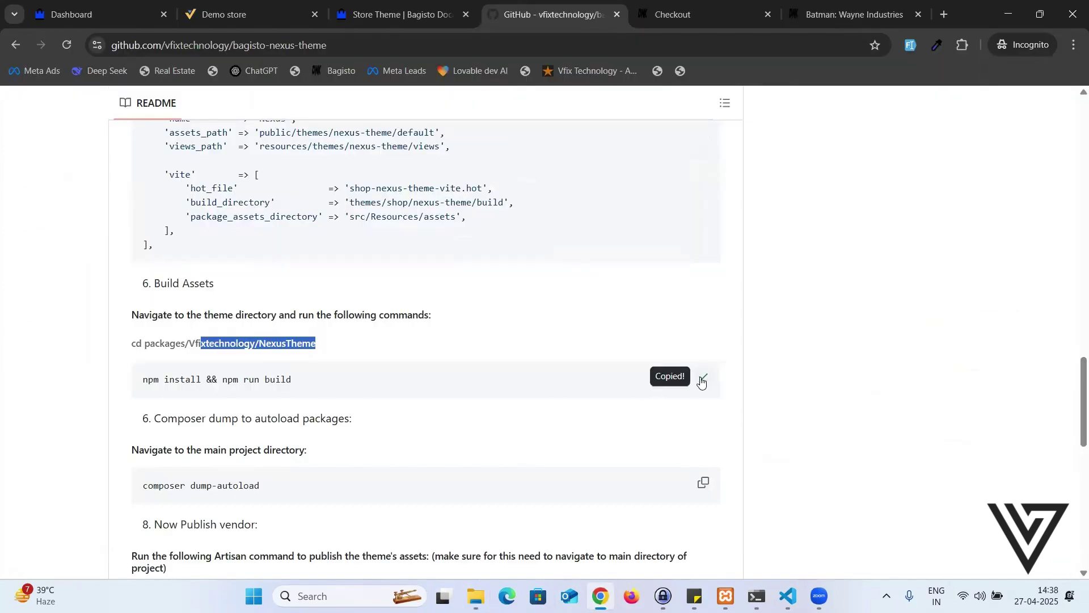
left_click_drag(291, 380, 224, 389)
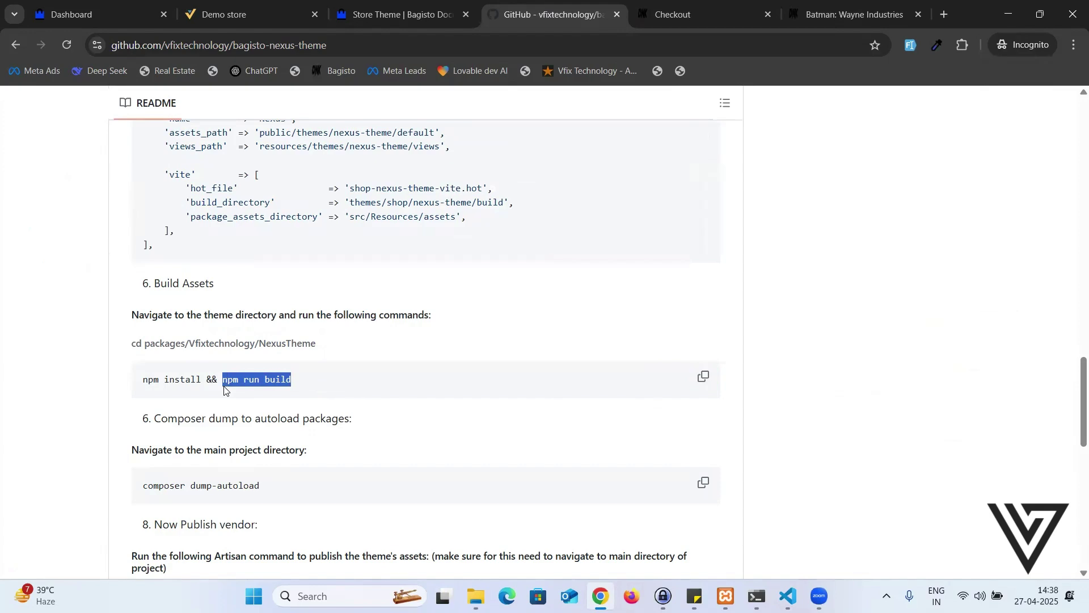
key("alt+Tab")
left_click(788, 596)
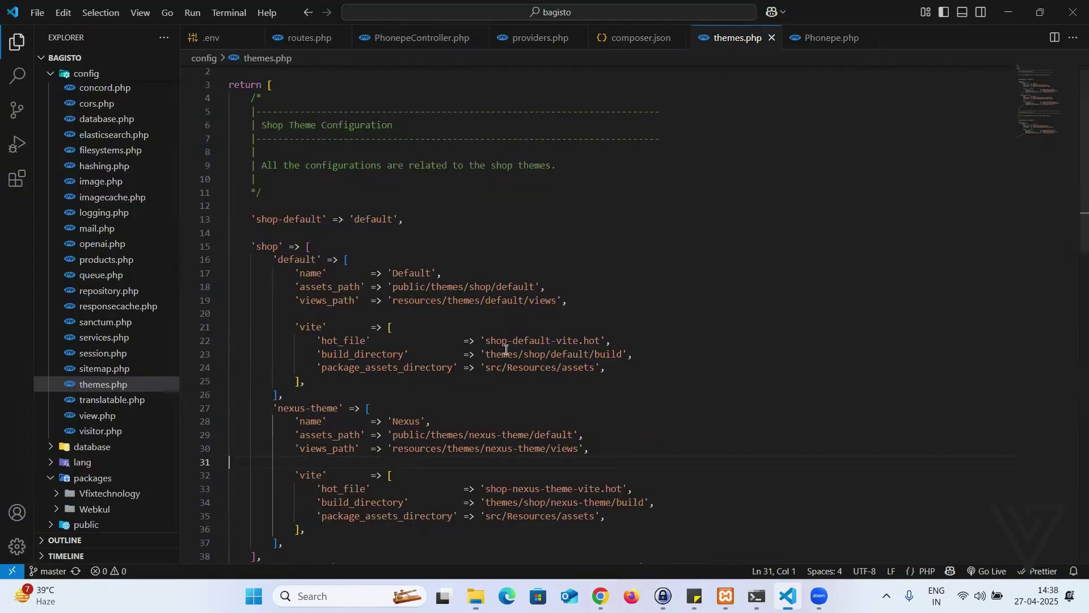
mouse_move(758, 596)
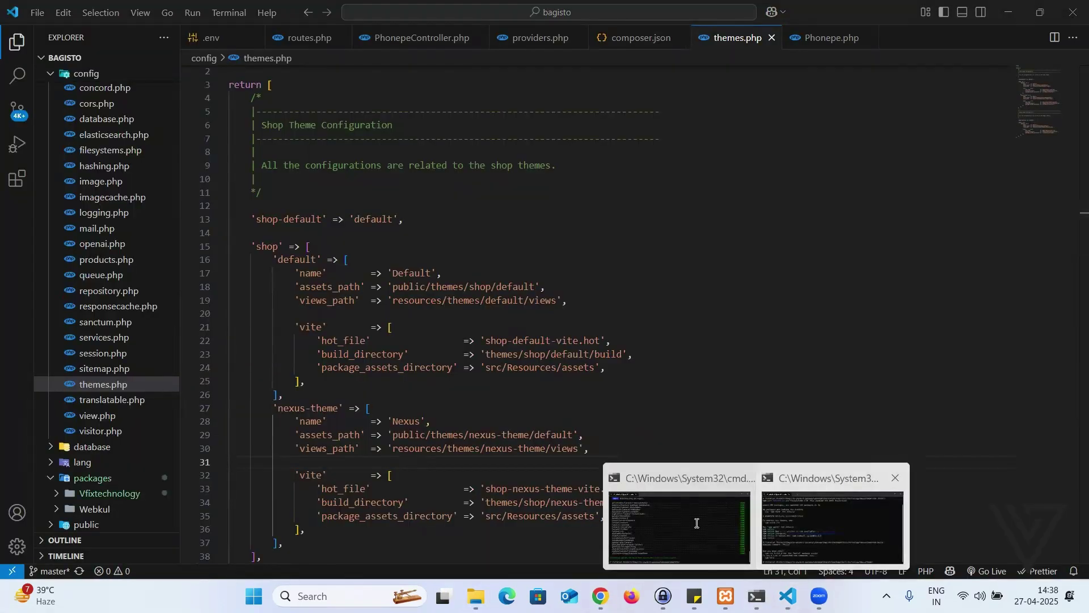
left_click(776, 541)
key("ctrl+v")
key("Return")
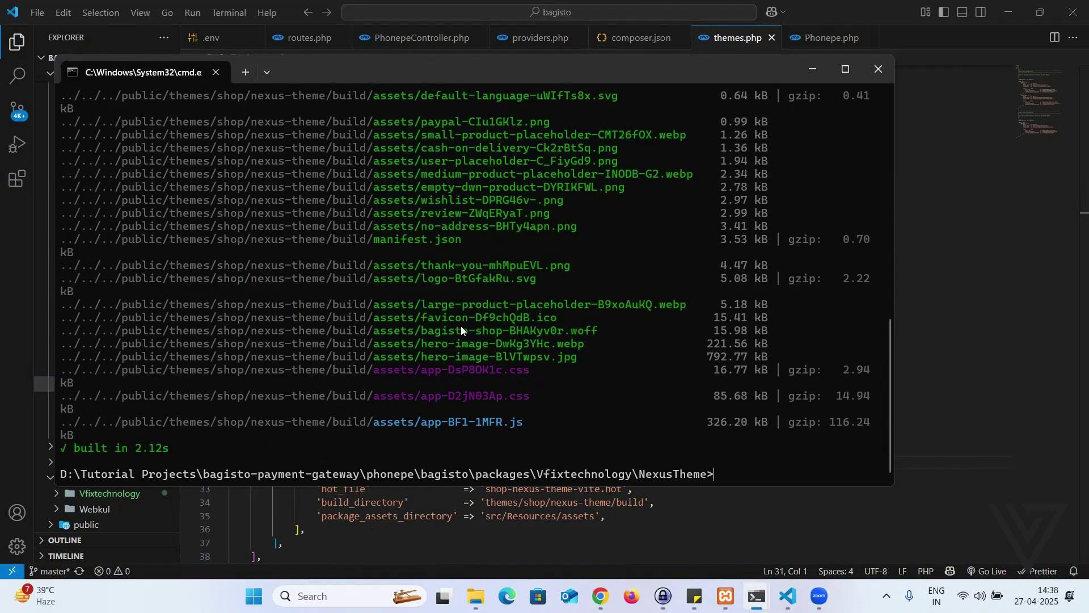
key("alt+Tab")
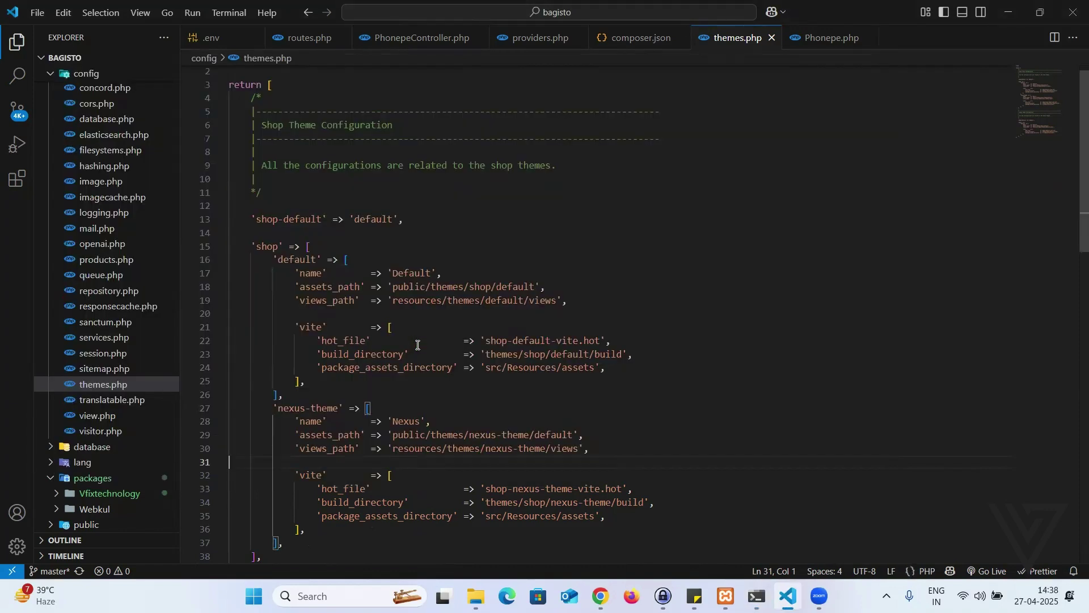
key("alt+Tab")
key("alt+Tab")
key("alt+Tab")
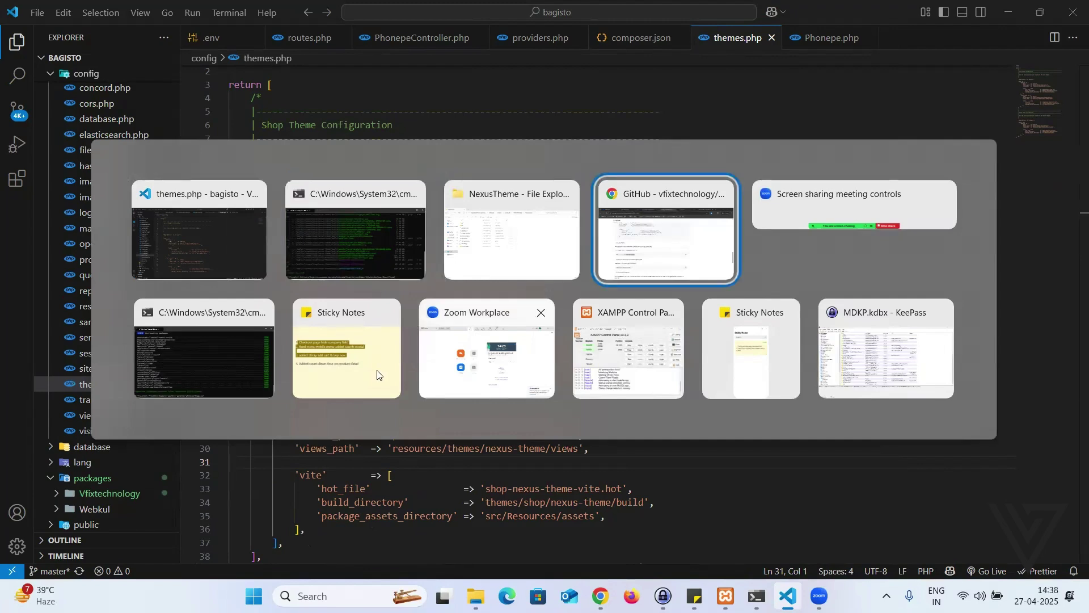
Step: Copy composer dump-autoload from the README and run it in the bagisto root terminal
scroll(274, 301, "up", 1)
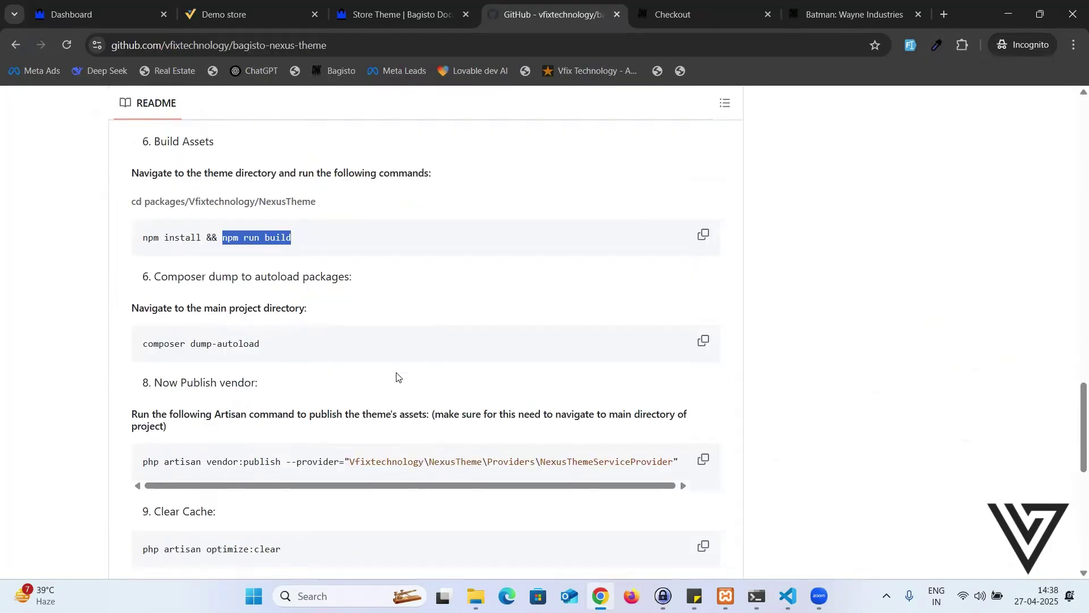
left_click(596, 364)
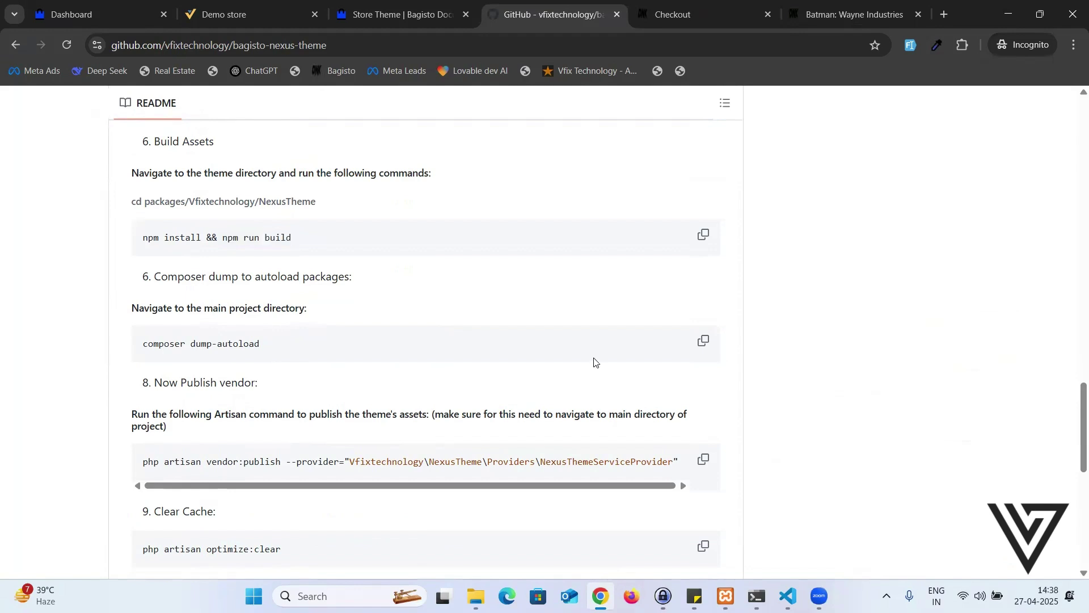
left_click(703, 340)
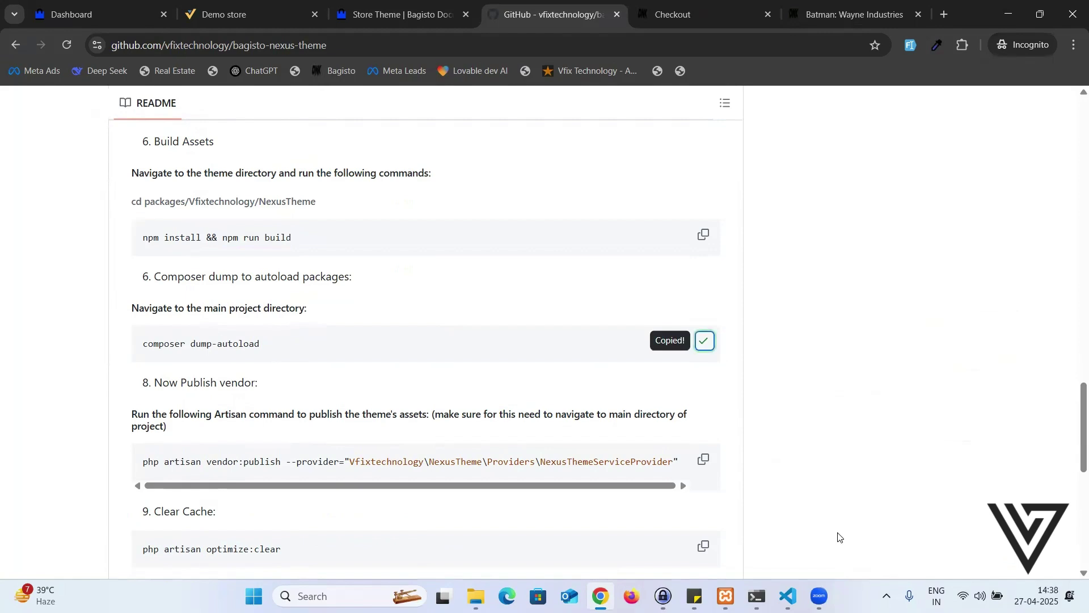
mouse_move(757, 596)
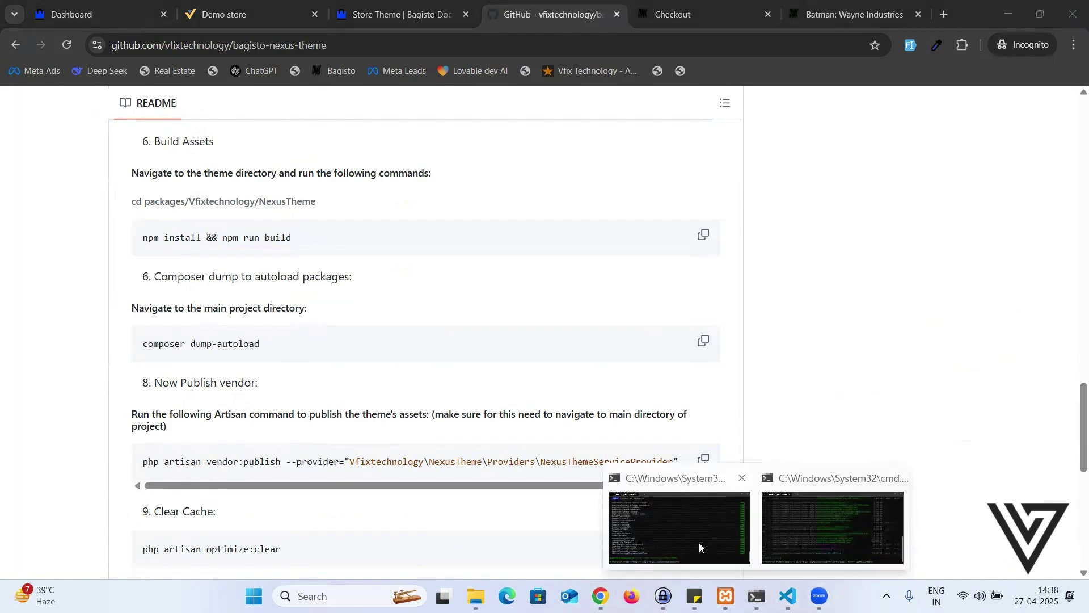
left_click(686, 536)
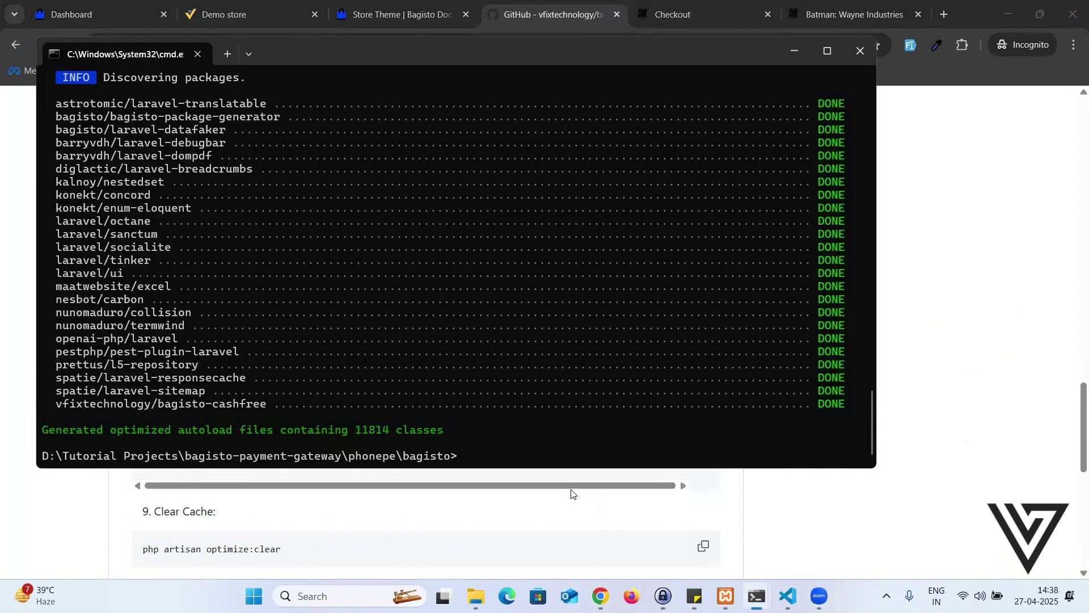
key("ctrl+v")
key("Return")
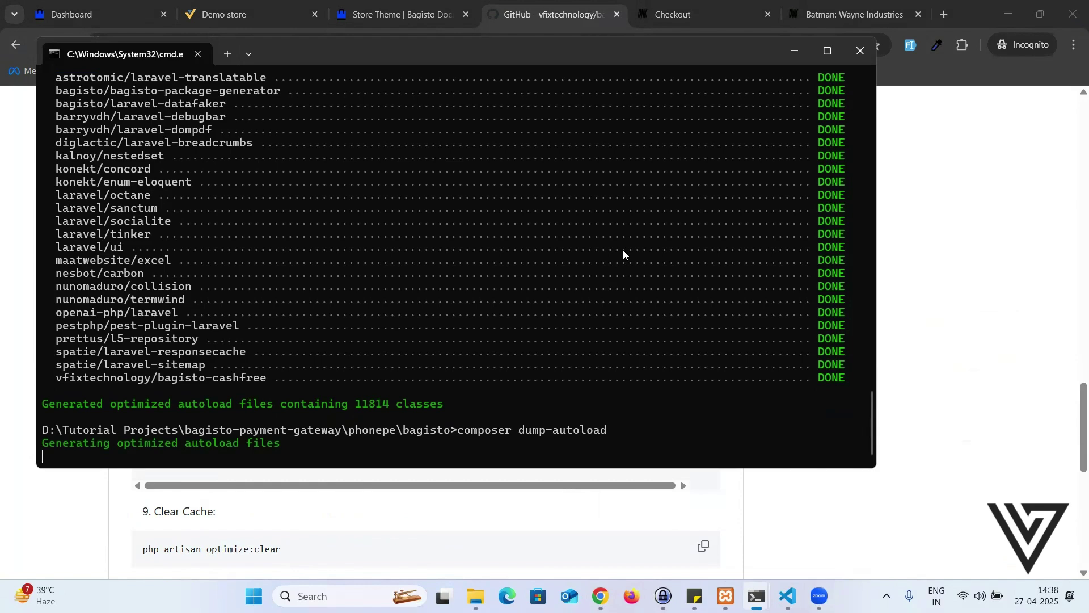
key("alt+Tab")
scroll(506, 356, "down", 3)
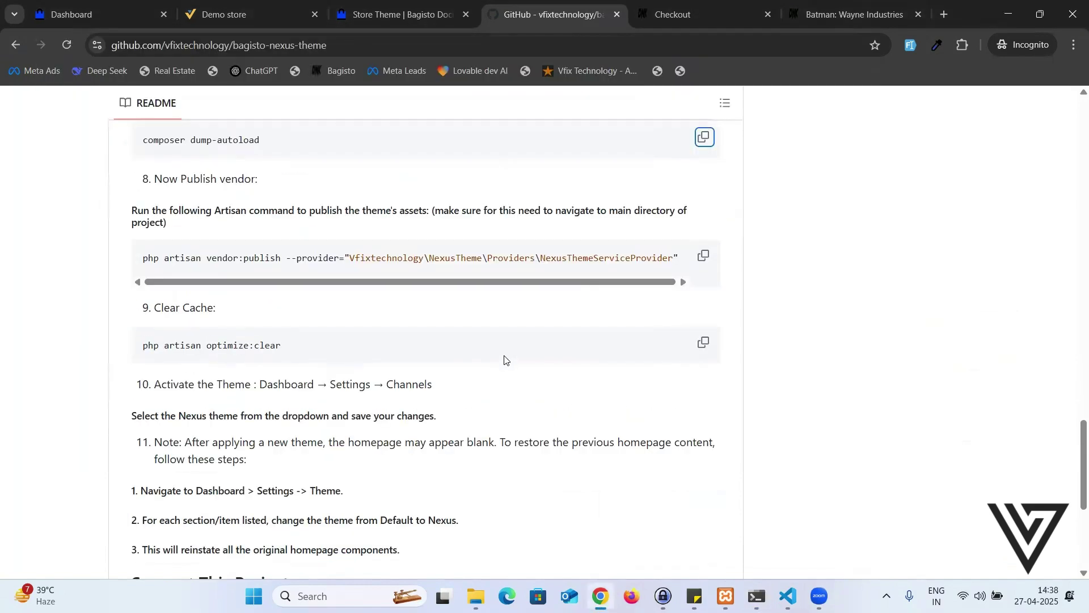
scroll(395, 367, "down", 1)
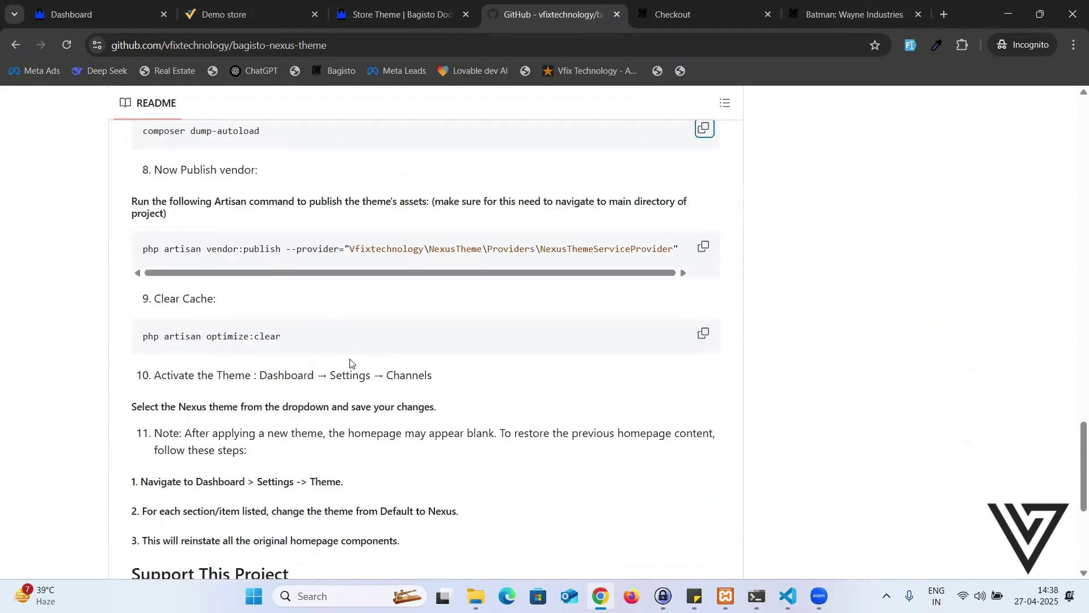
Step: Run the theme's vendor publish command to publish Nexus views into resources/themes/nexus-theme/views
left_click_drag(143, 249, 693, 246)
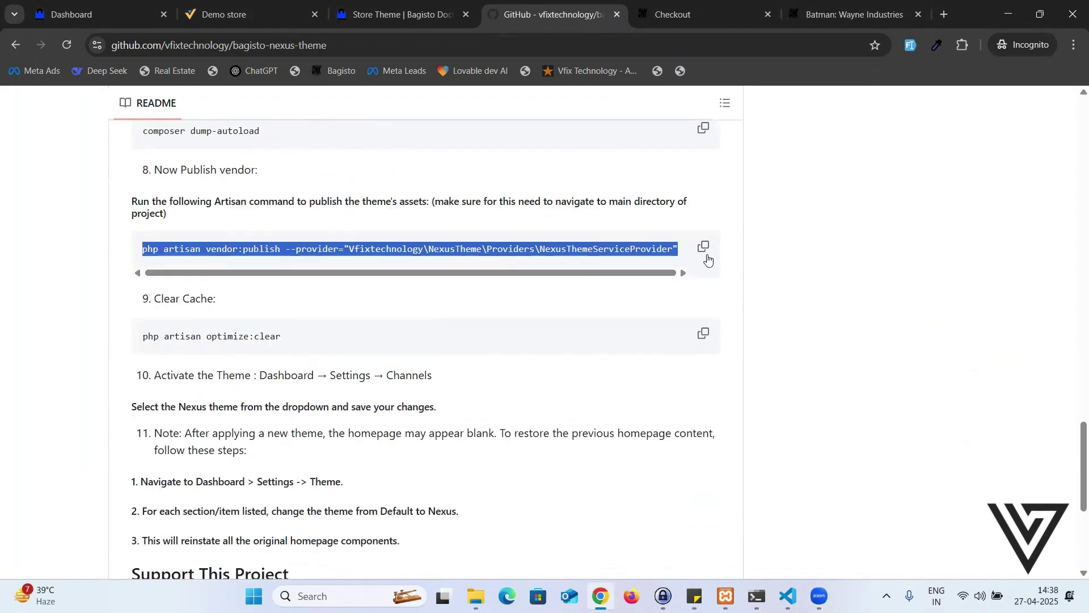
scroll(702, 249, "up", 1)
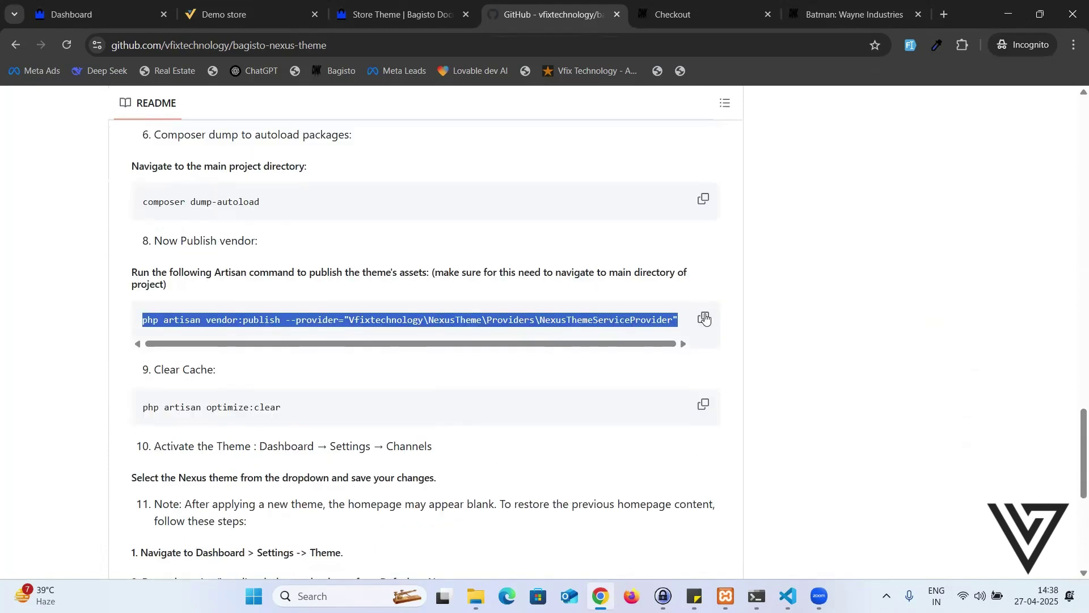
left_click(704, 319)
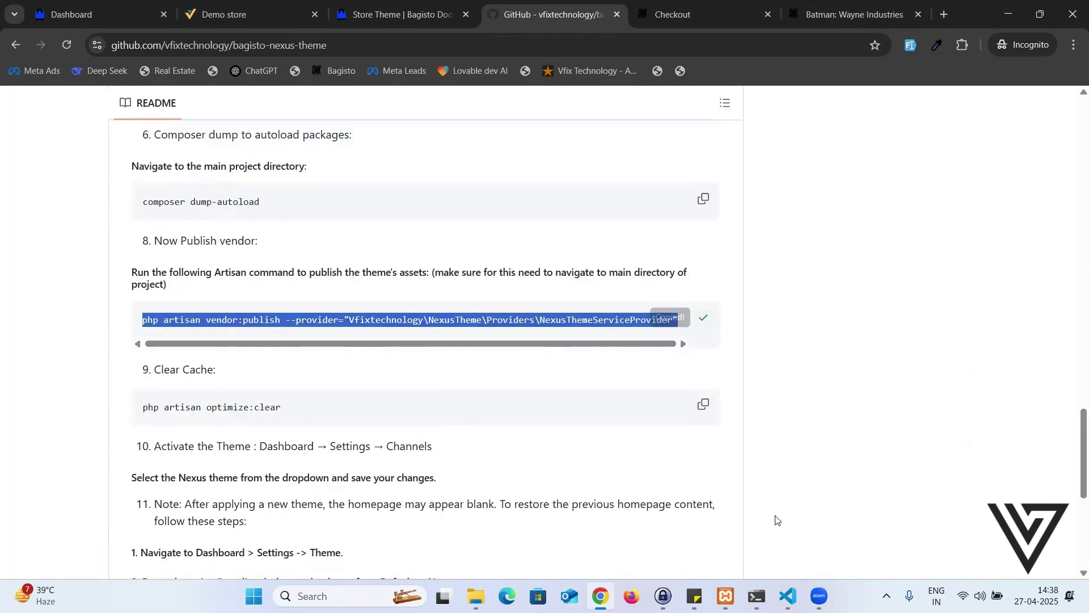
key("alt+Tab")
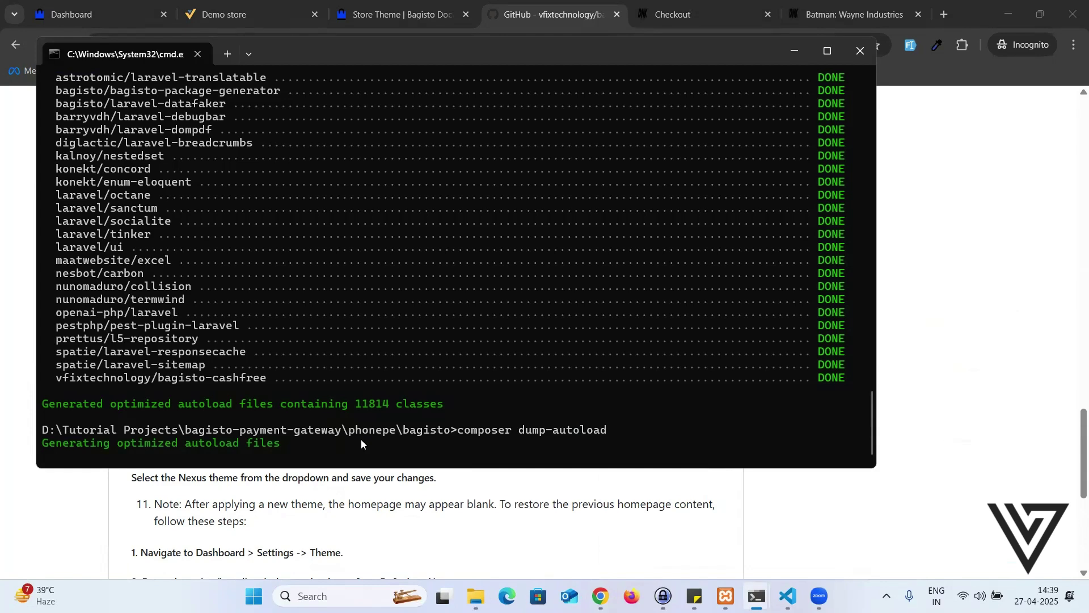
key("alt+Tab")
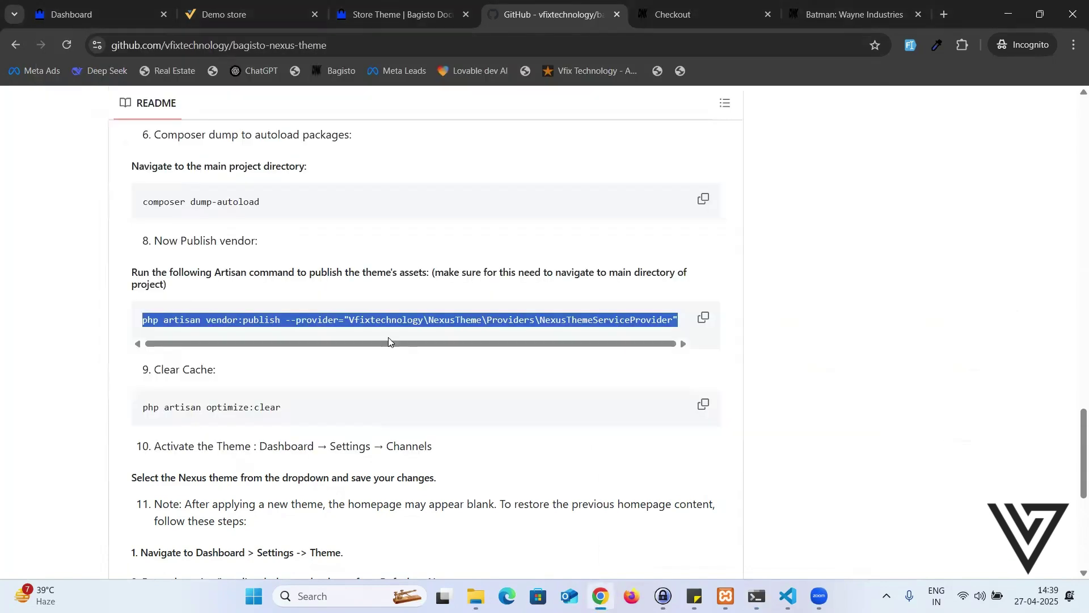
scroll(256, 294, "down", 2)
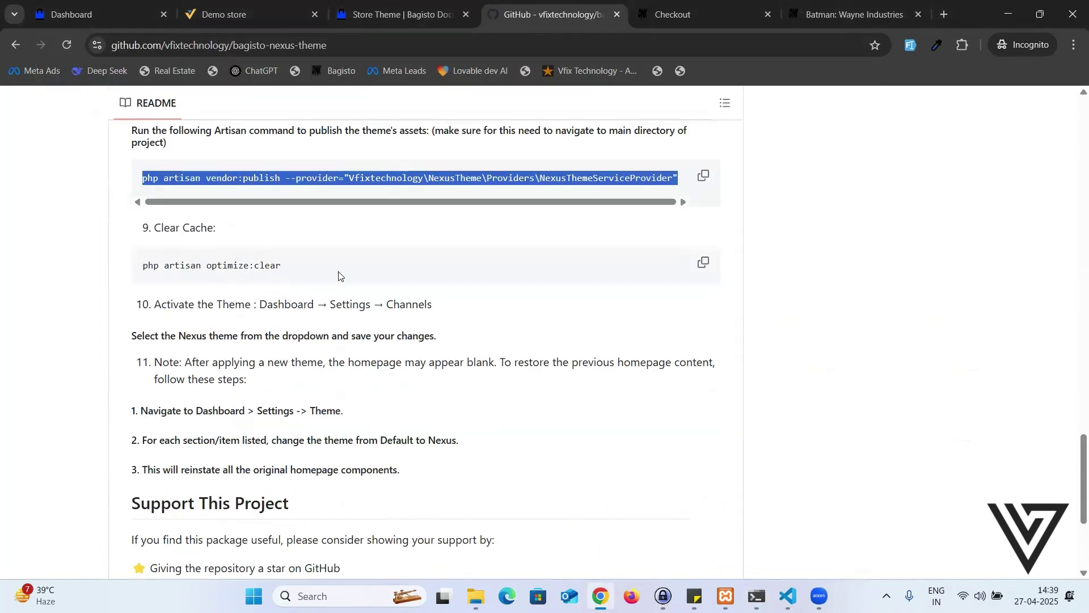
key("alt+Tab")
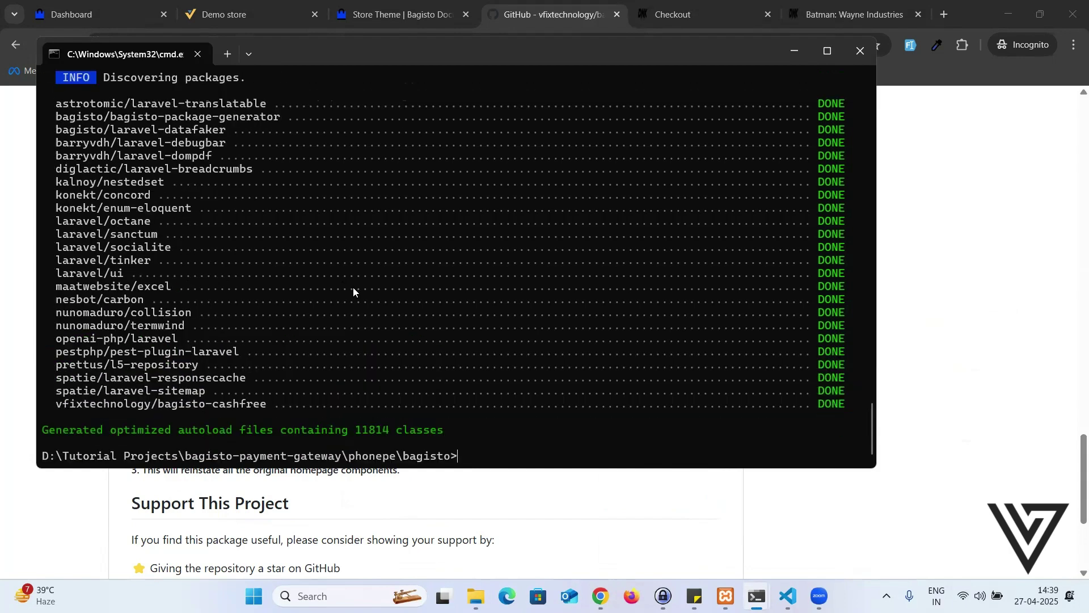
key("ctrl+v")
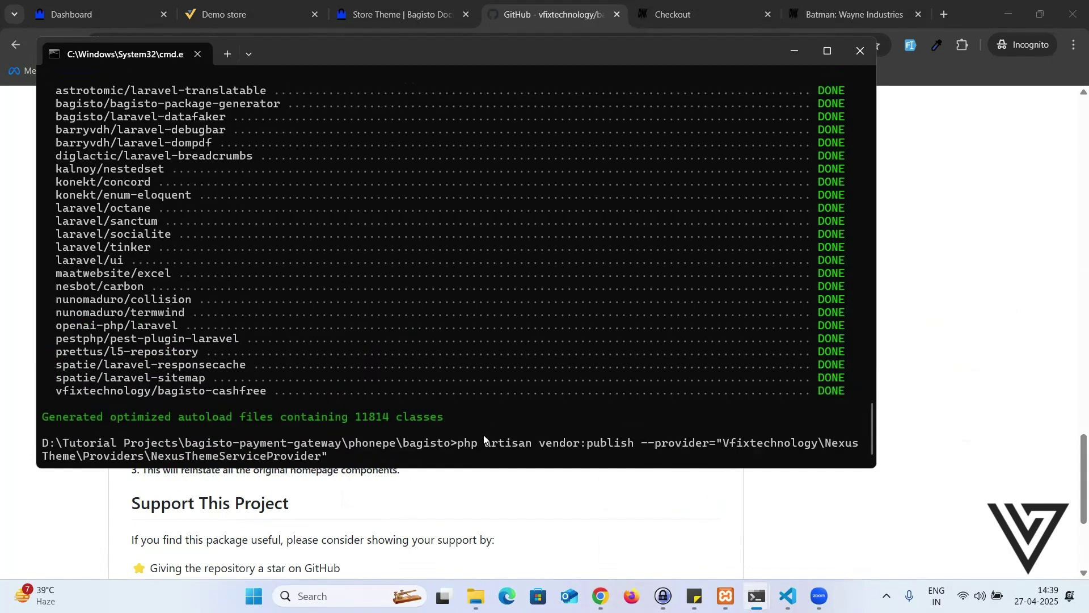
key("Return")
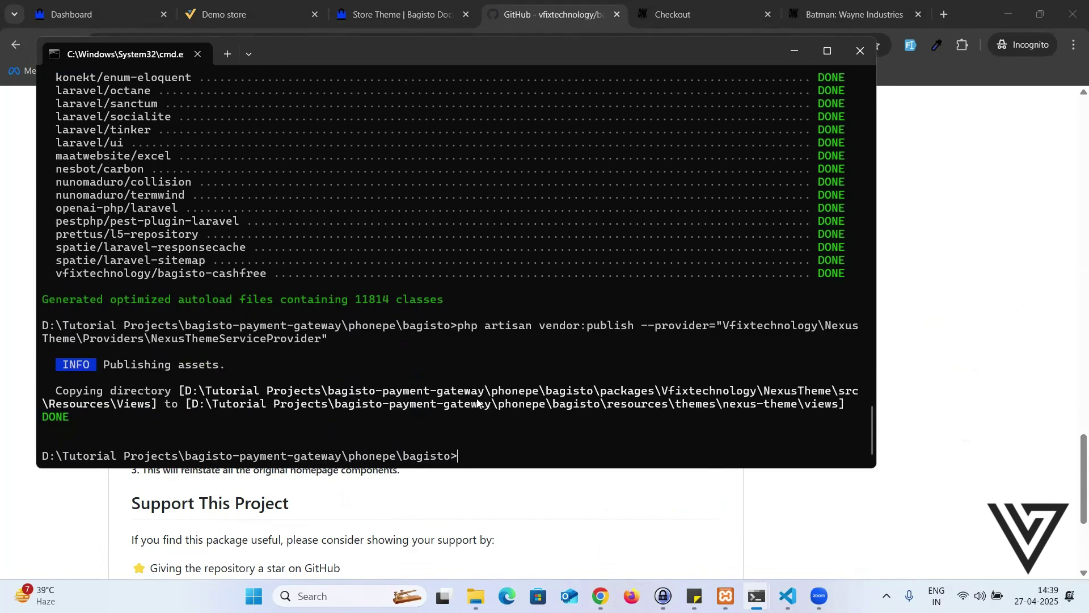
Step: Run php artisan optimize:clear to clear all cached bootstrap files
key("alt+Tab")
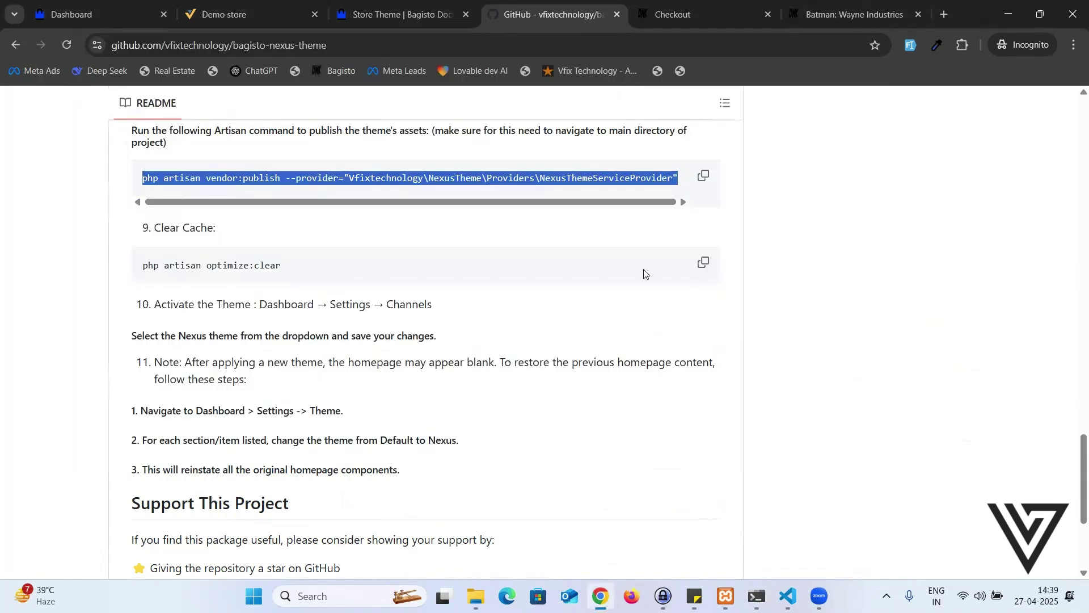
left_click(705, 264)
key("alt+Tab")
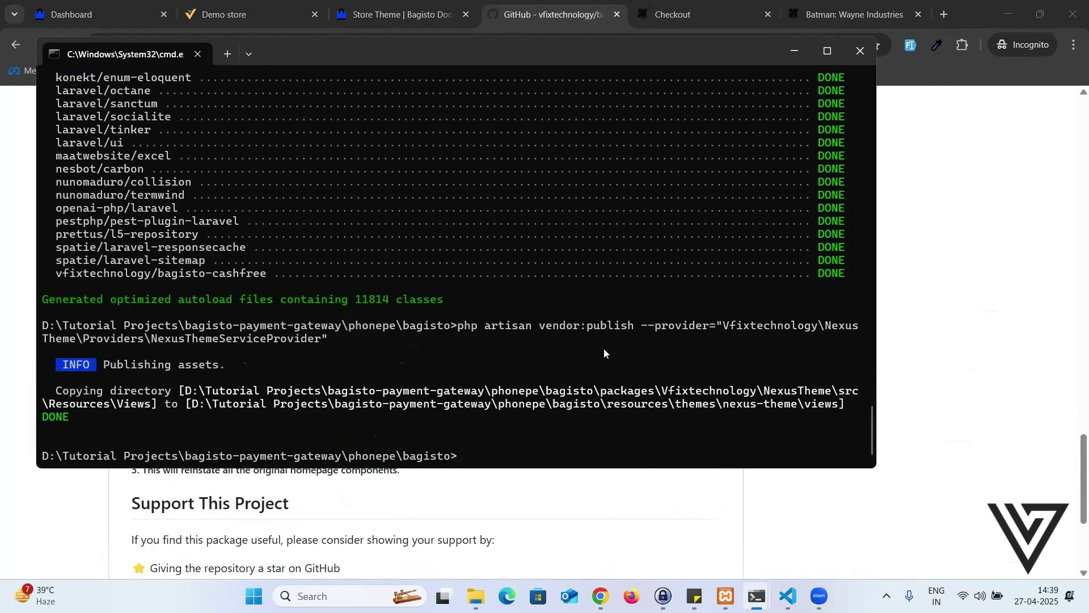
key("ctrl+v")
key("Return")
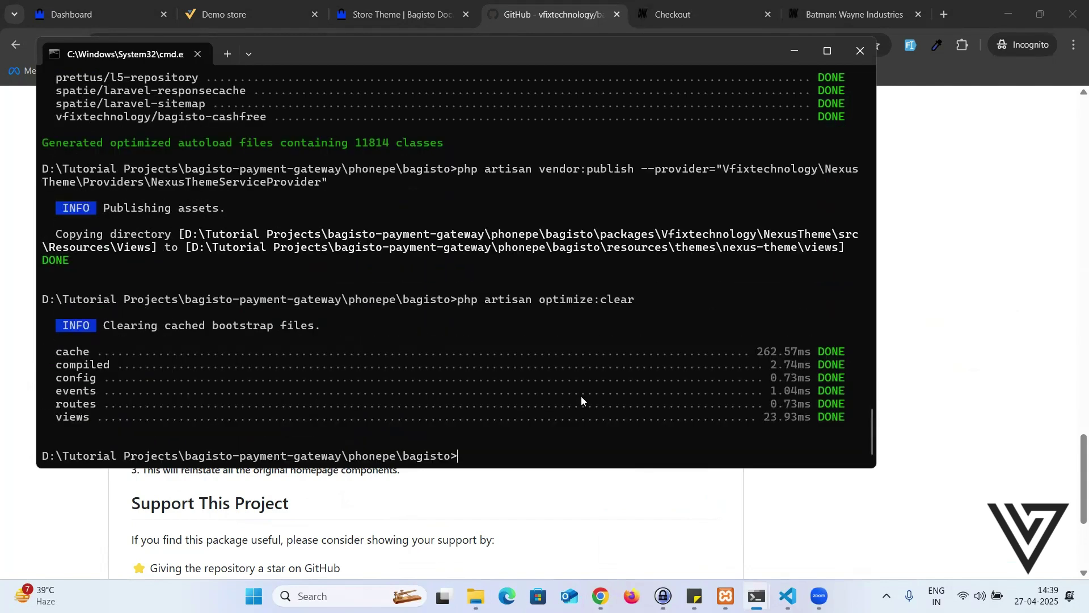
key("alt+Tab")
scroll(346, 334, "down", 1)
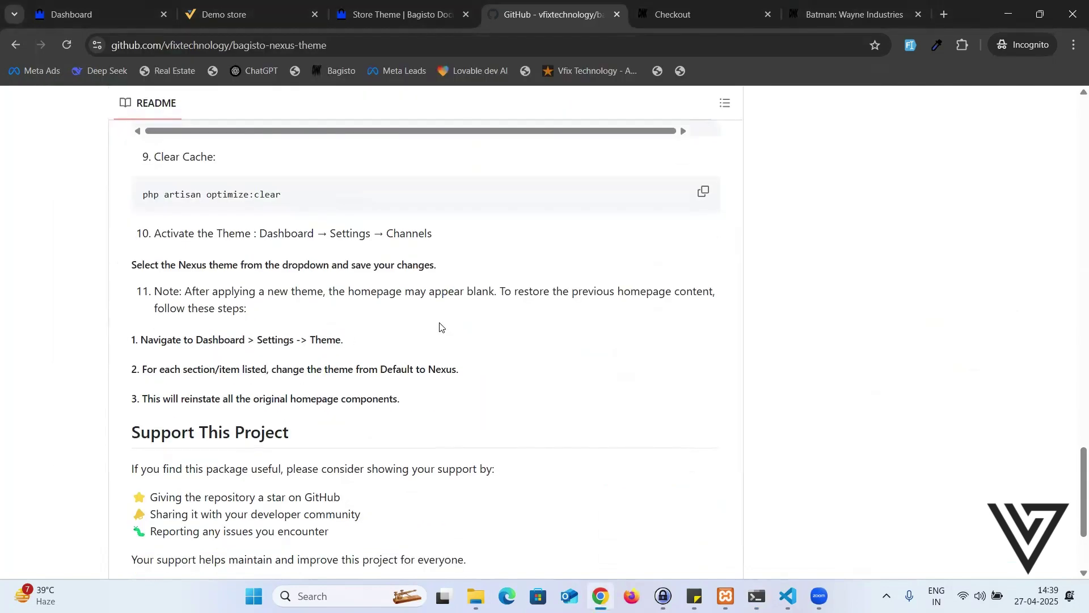
key("alt+Tab")
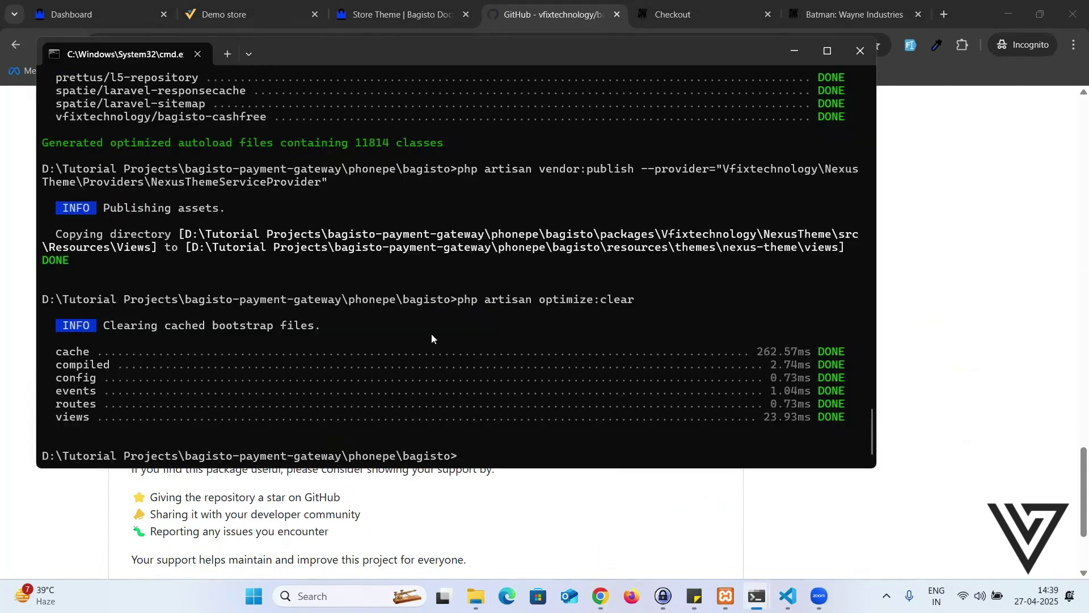
Step: Start php artisan serve on 127.0.0.1:8000 and switch to the admin dashboard tab
type("php artisan serve")
key("Return")
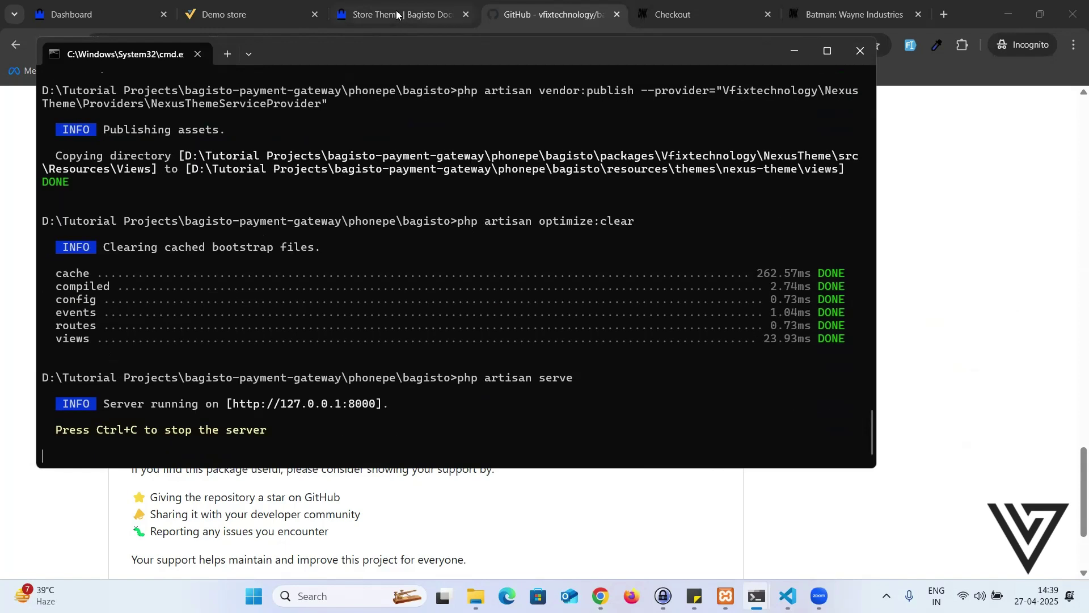
left_click(397, 15)
left_click(246, 14)
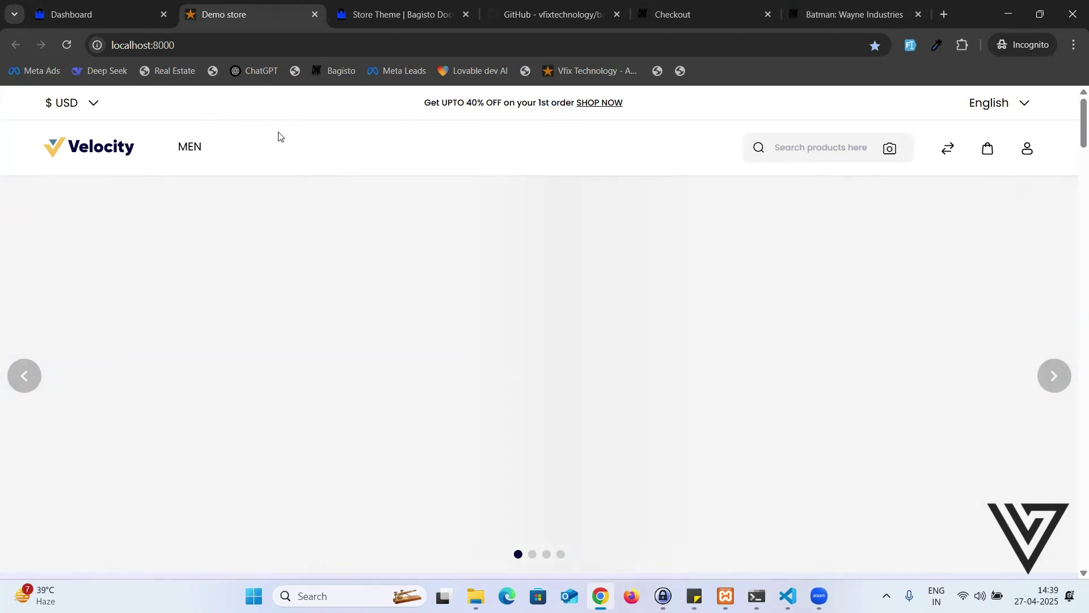
left_click(96, 4)
mouse_move(67, 369)
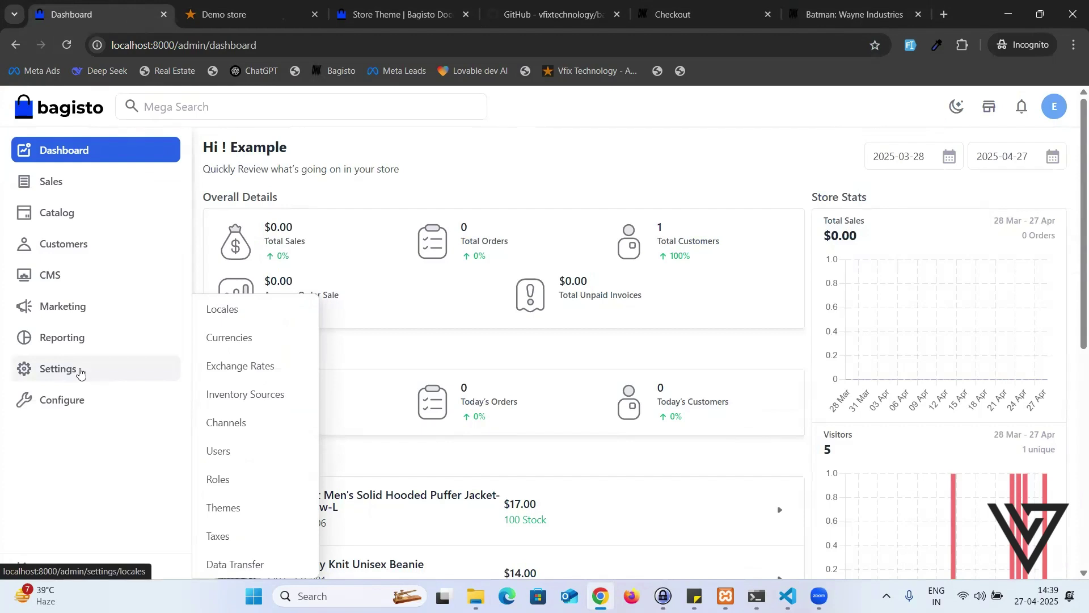
Step: Edit the Default channel under Settings > Channels, change its theme from Default to Nexus, and save
left_click(240, 422)
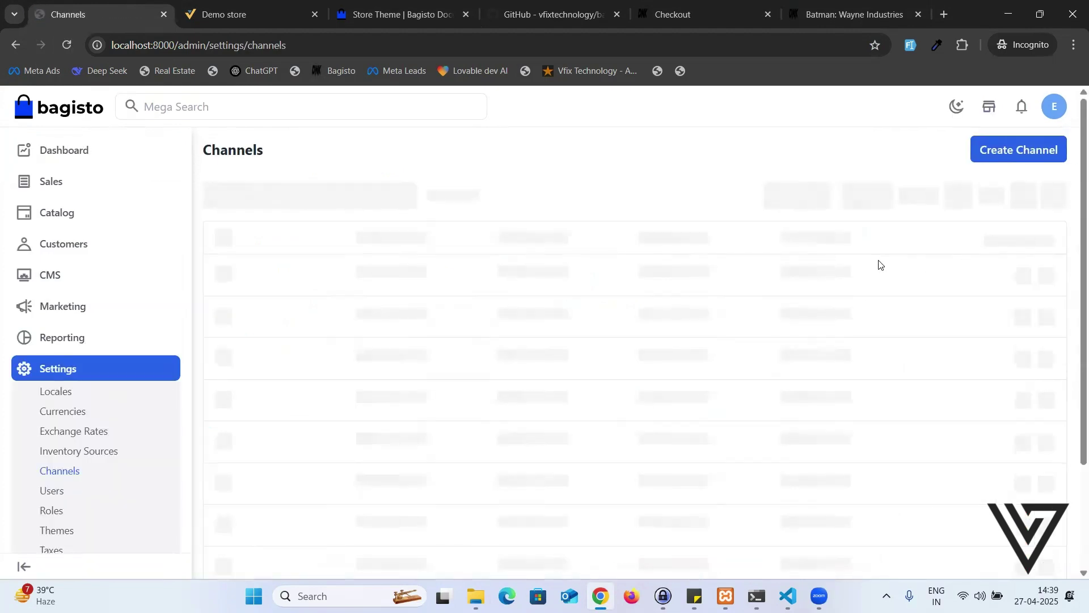
left_click(1027, 275)
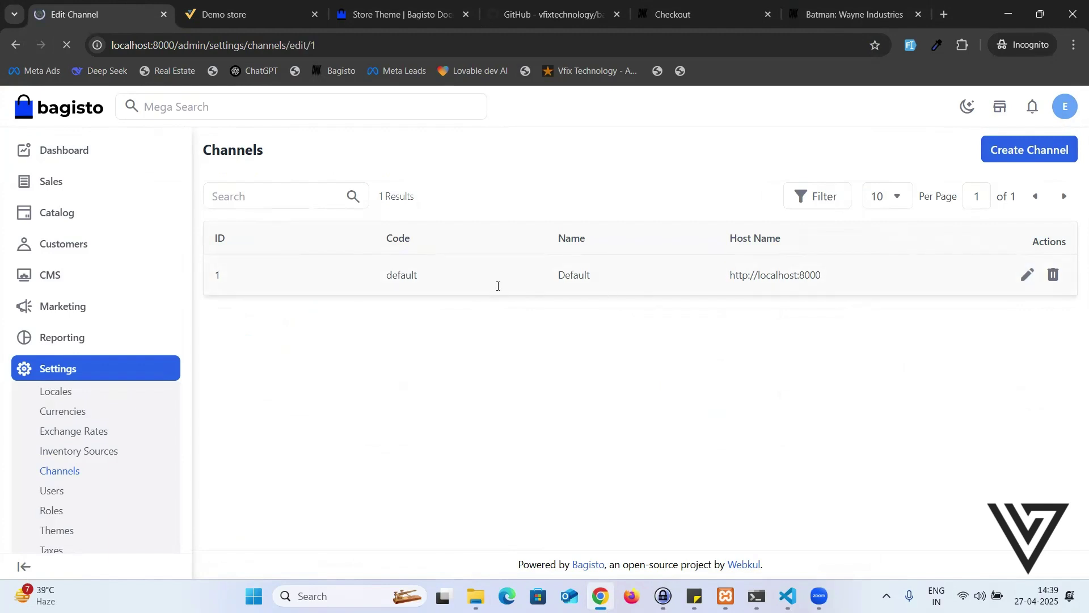
scroll(342, 279, "down", 3)
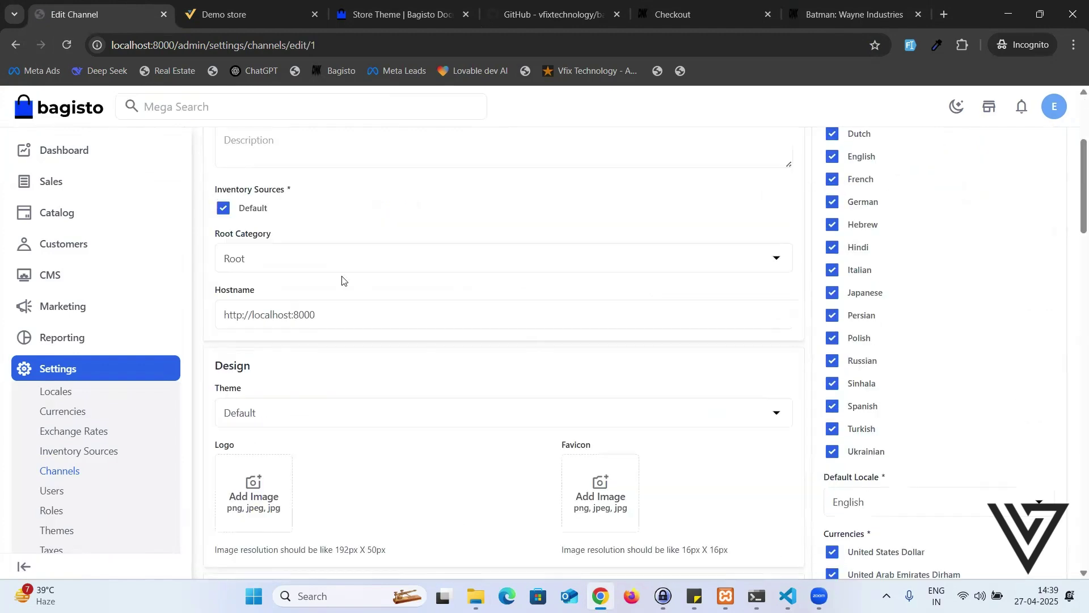
left_click(310, 418)
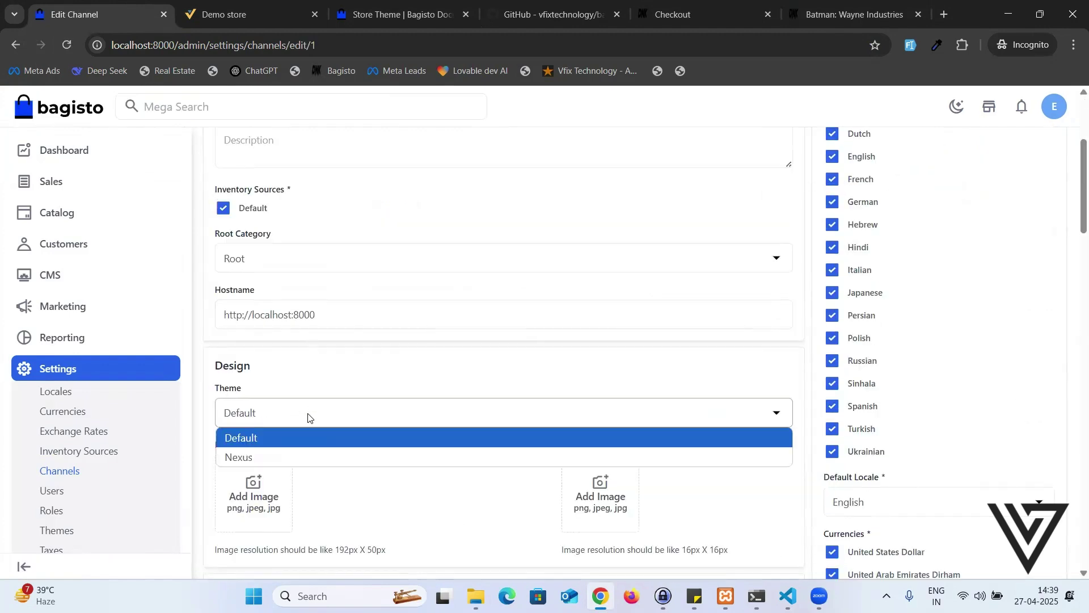
left_click(258, 452)
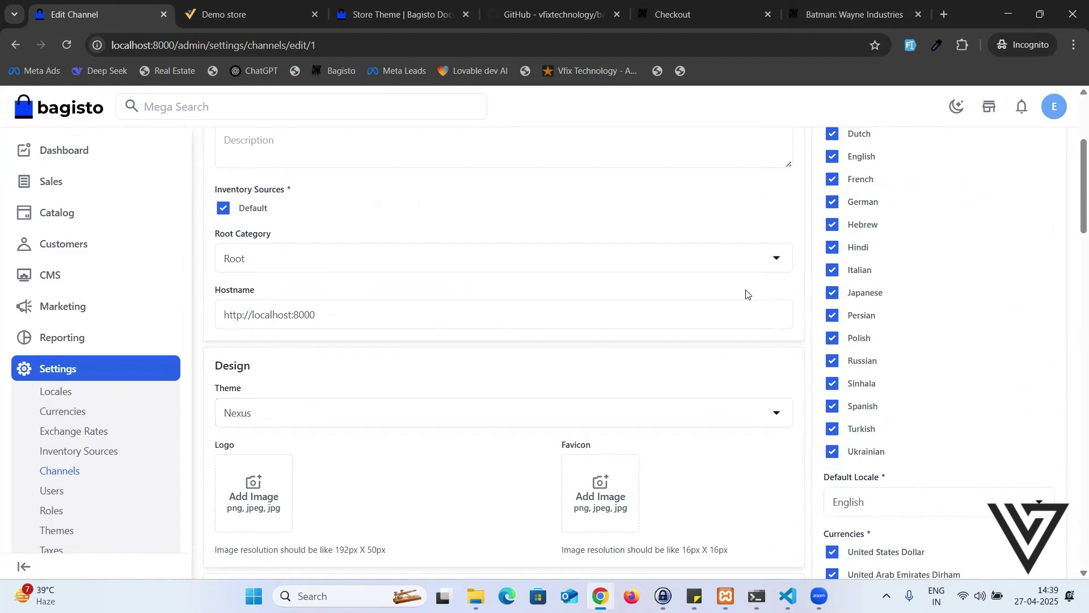
scroll(960, 269, "up", 3)
left_click(1022, 155)
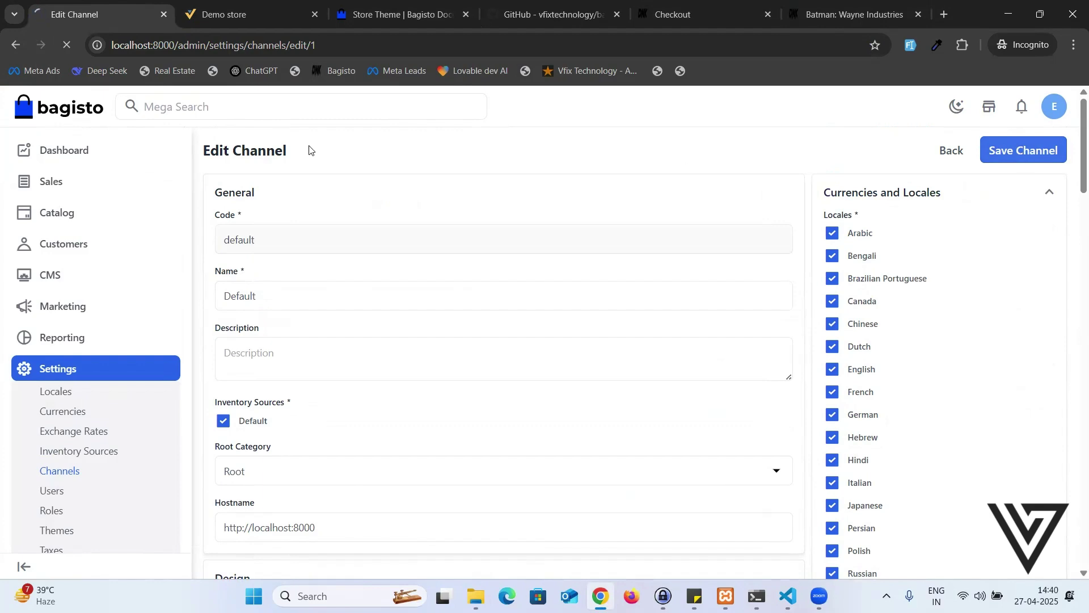
Step: Reload the Demo store tab to view the Nexus storefront, then return to the Channels list
left_click(246, 8)
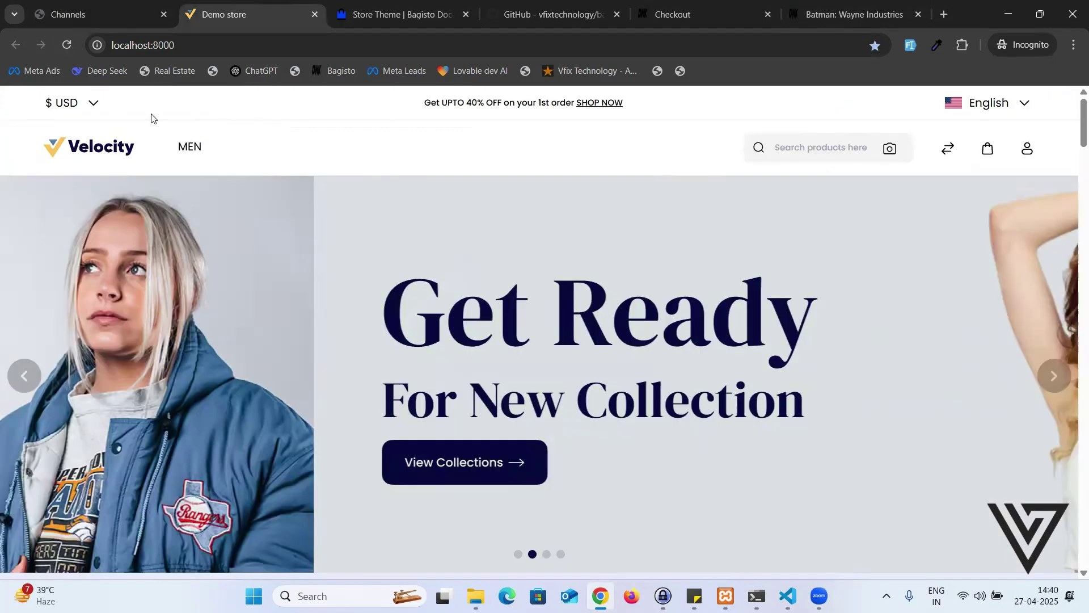
scroll(304, 329, "down", 12)
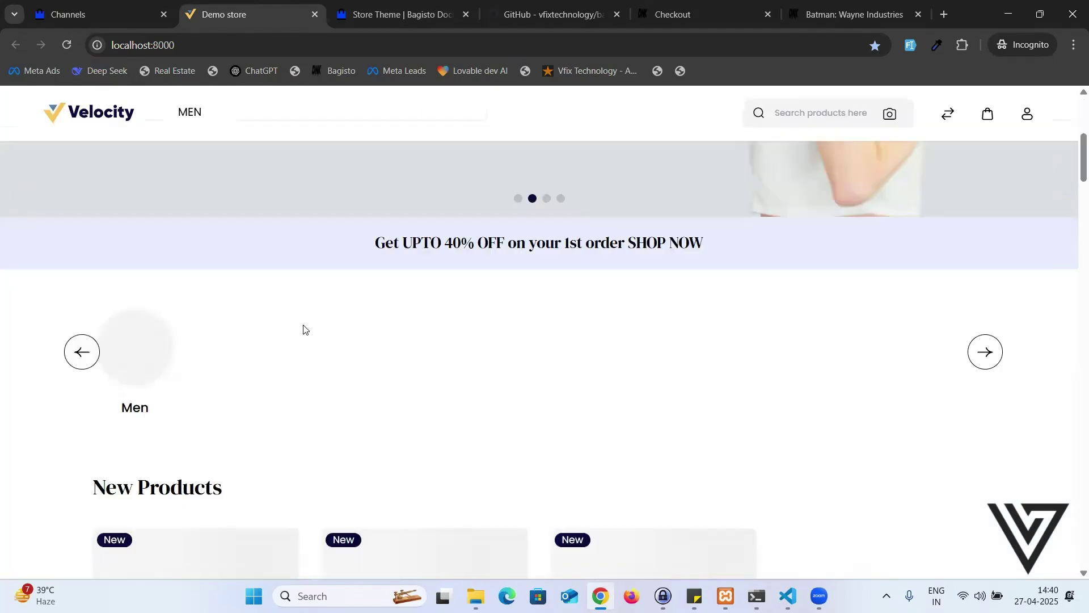
left_click(67, 44)
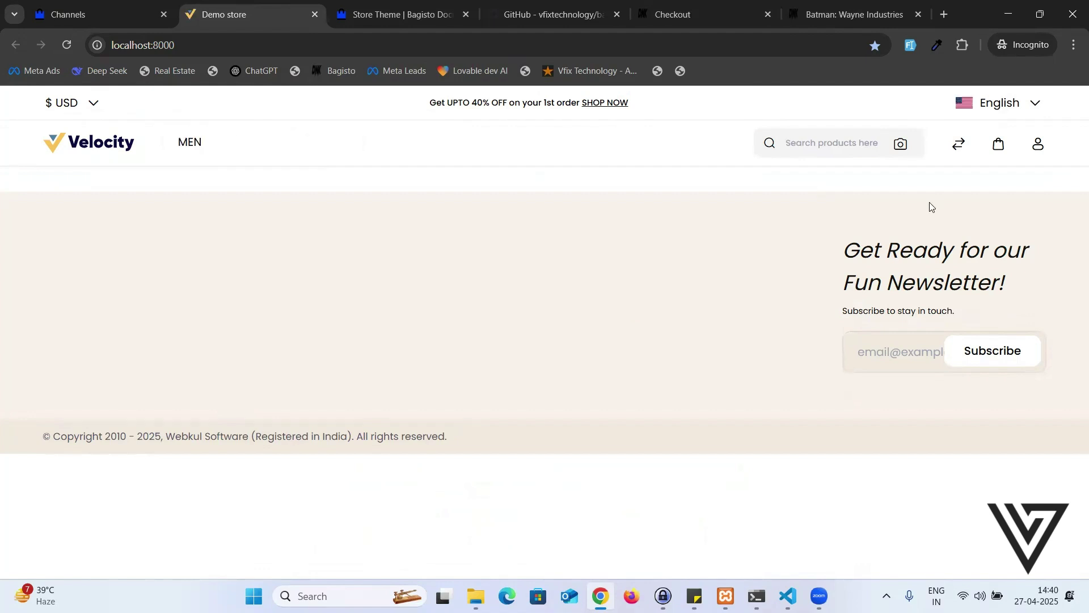
left_click(1041, 149)
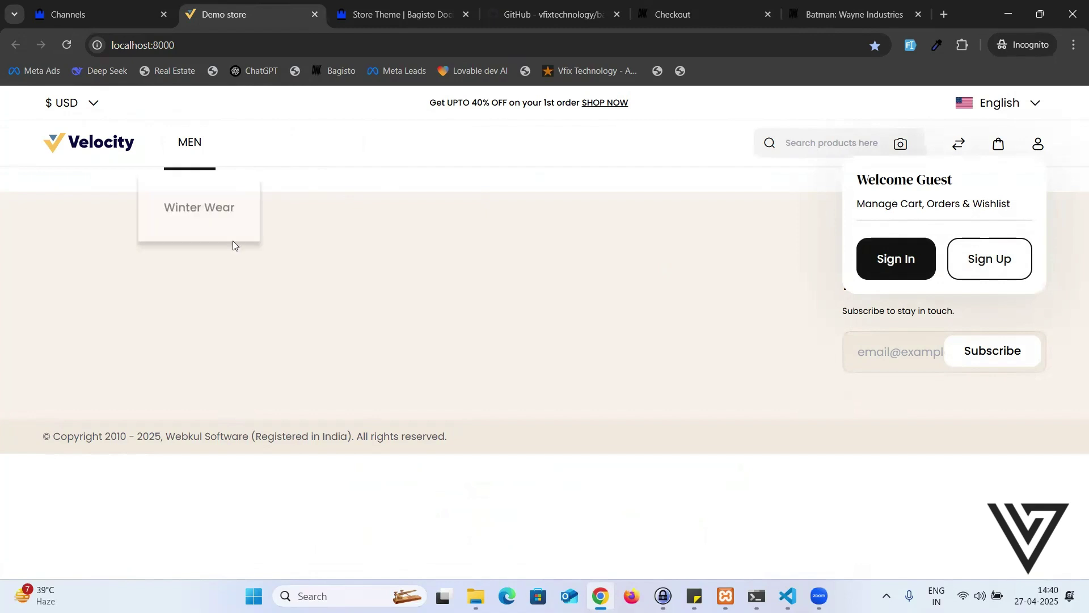
left_click(120, 6)
mouse_move(77, 314)
scroll(99, 392, "down", 1)
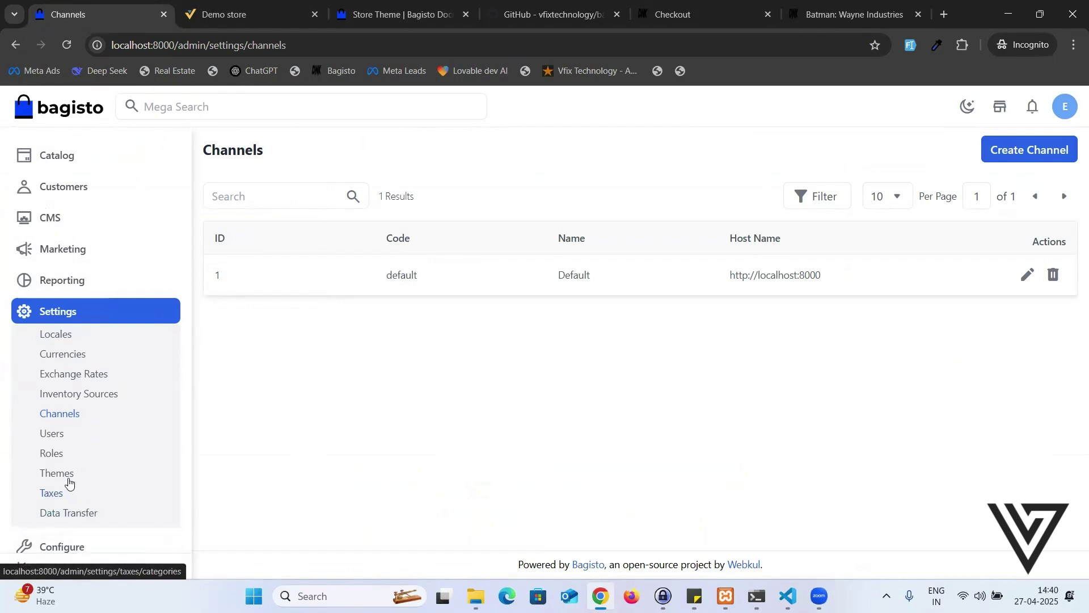
Step: List all theme customisations on a single page
left_click(67, 478)
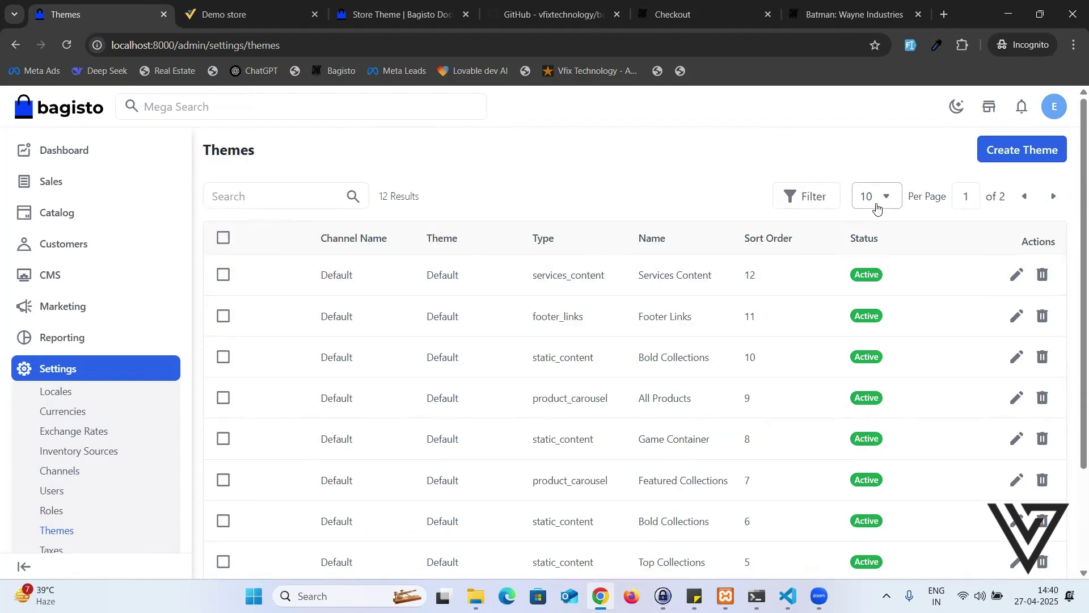
left_click(883, 205)
left_click(872, 260)
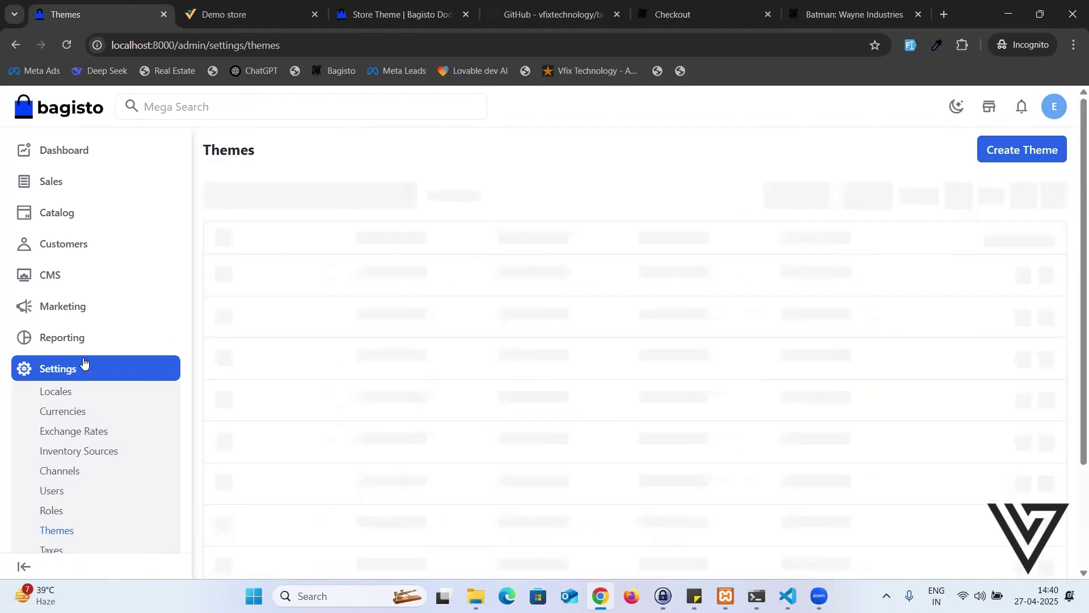
scroll(540, 175, "down", 4)
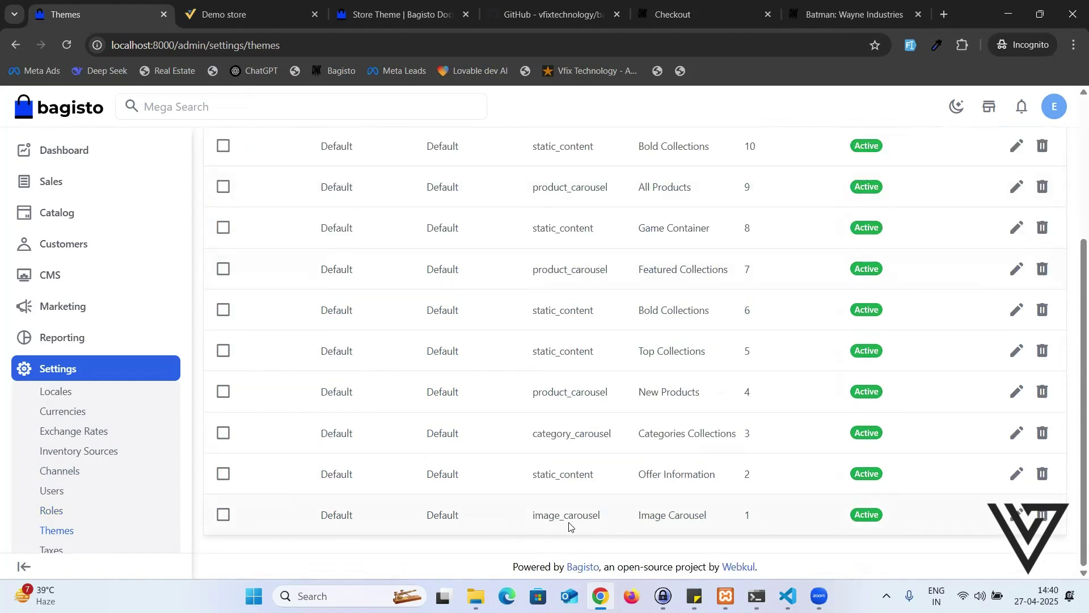
Step: Change the Image Carousel slider's theme to Nexus and save it
left_click(1017, 518)
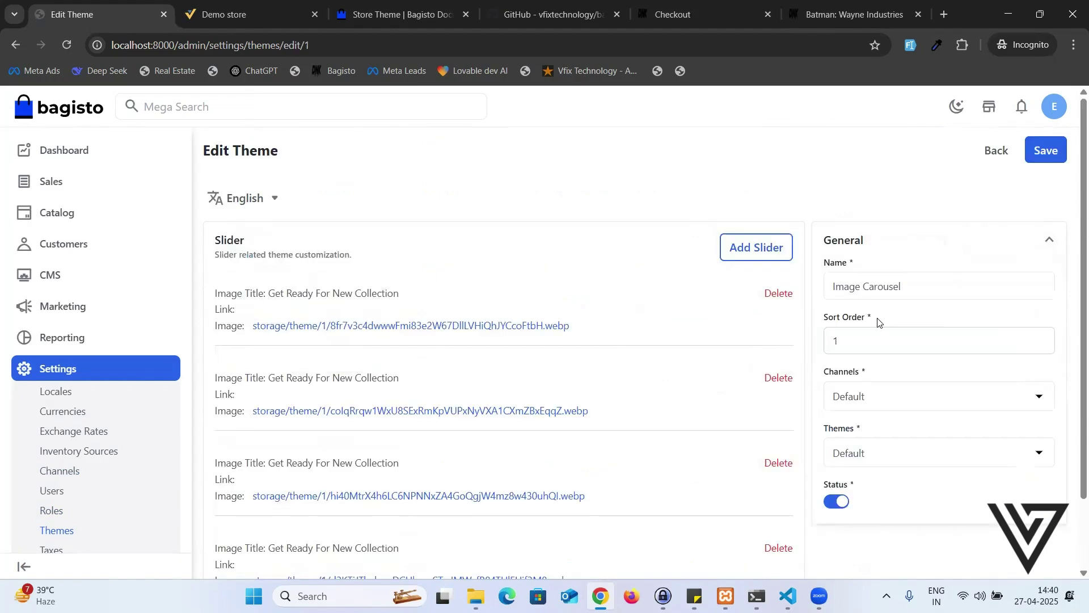
scroll(902, 405, "down", 2)
left_click(892, 375)
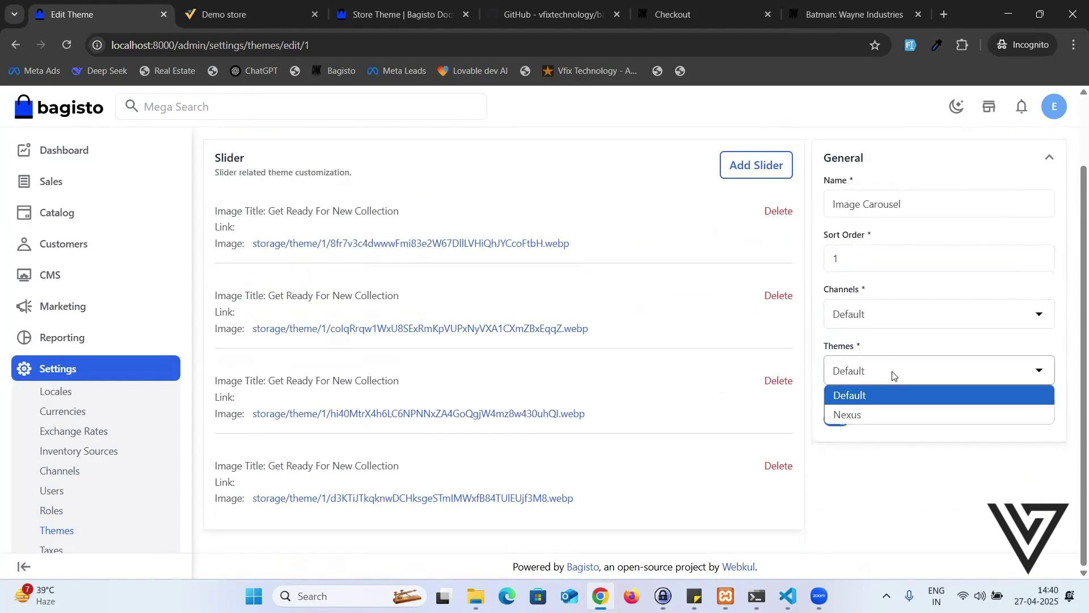
left_click(858, 409)
scroll(942, 197, "up", 2)
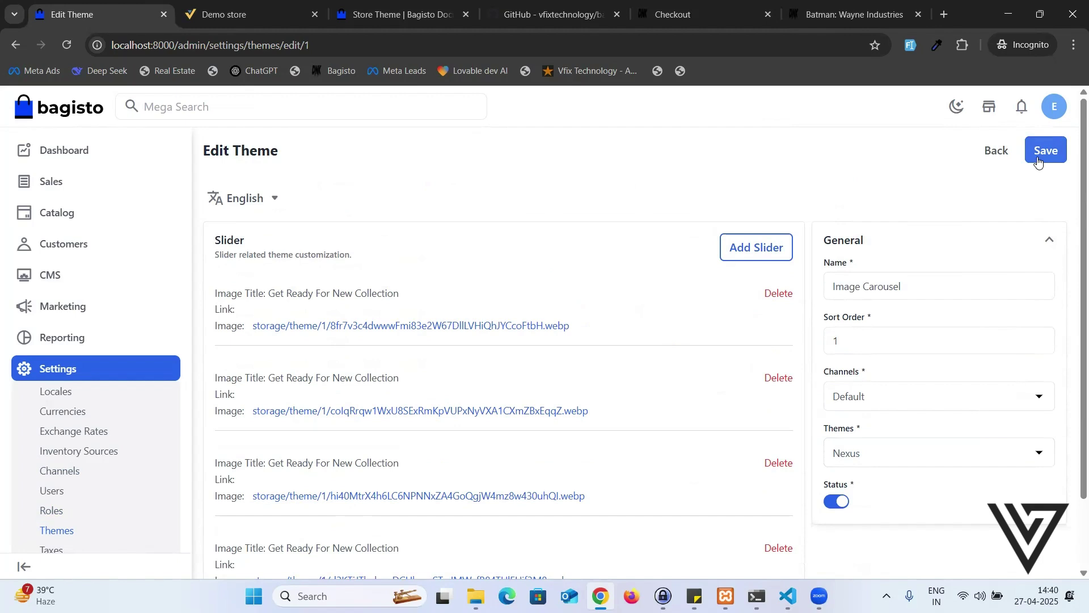
left_click(1045, 150)
left_click(238, 14)
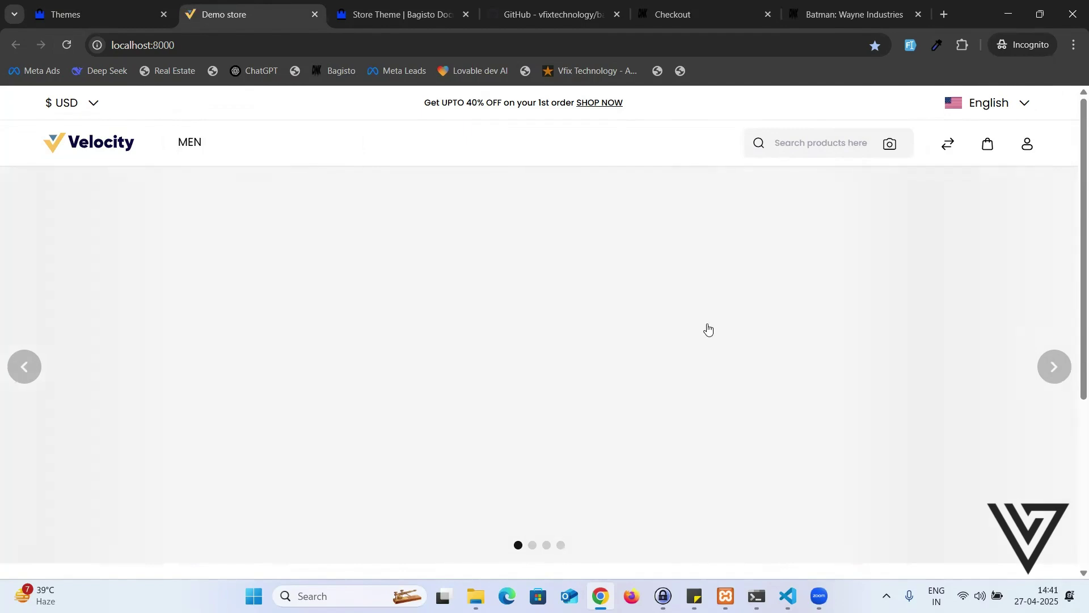
Step: Reassign the Offer Information static-content entry to the Nexus theme and save
scroll(530, 382, "down", 1)
scroll(549, 365, "up", 1)
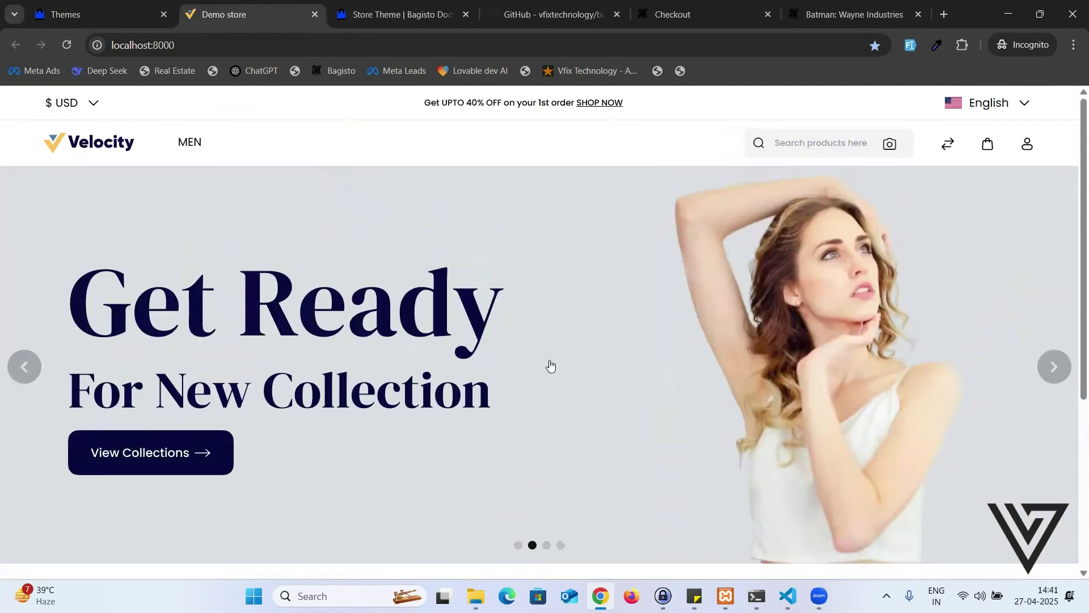
scroll(636, 333, "down", 4)
scroll(634, 334, "up", 5)
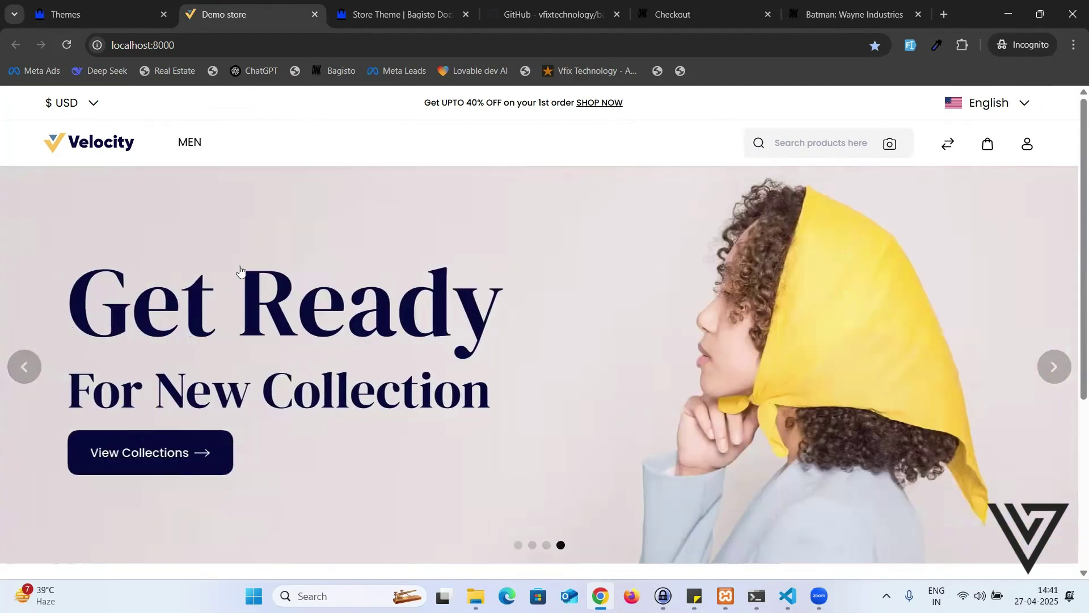
left_click(84, 12)
scroll(972, 396, "down", 4)
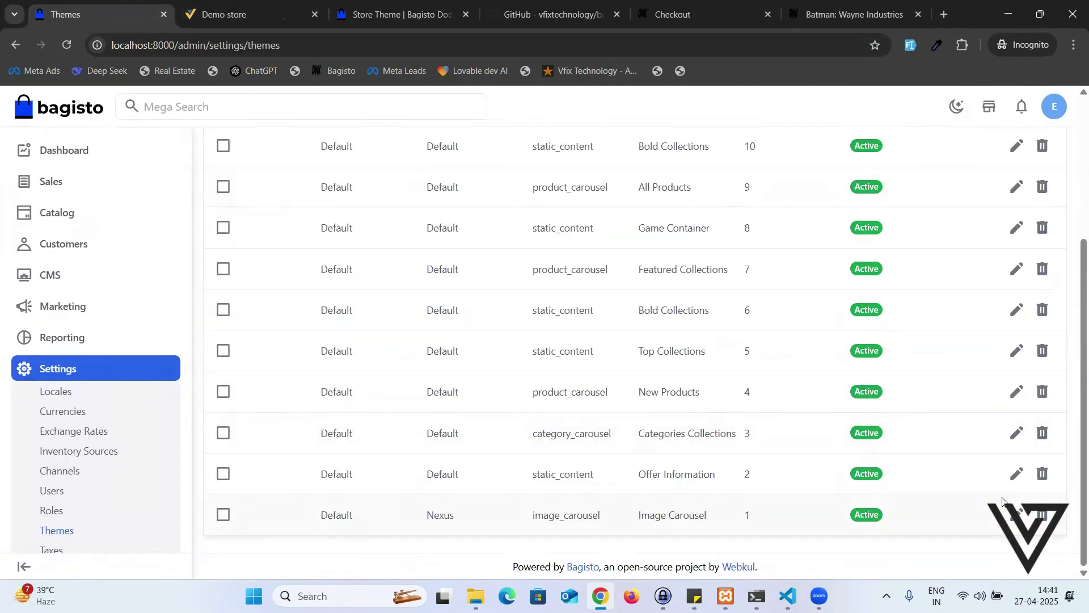
left_click(1005, 490)
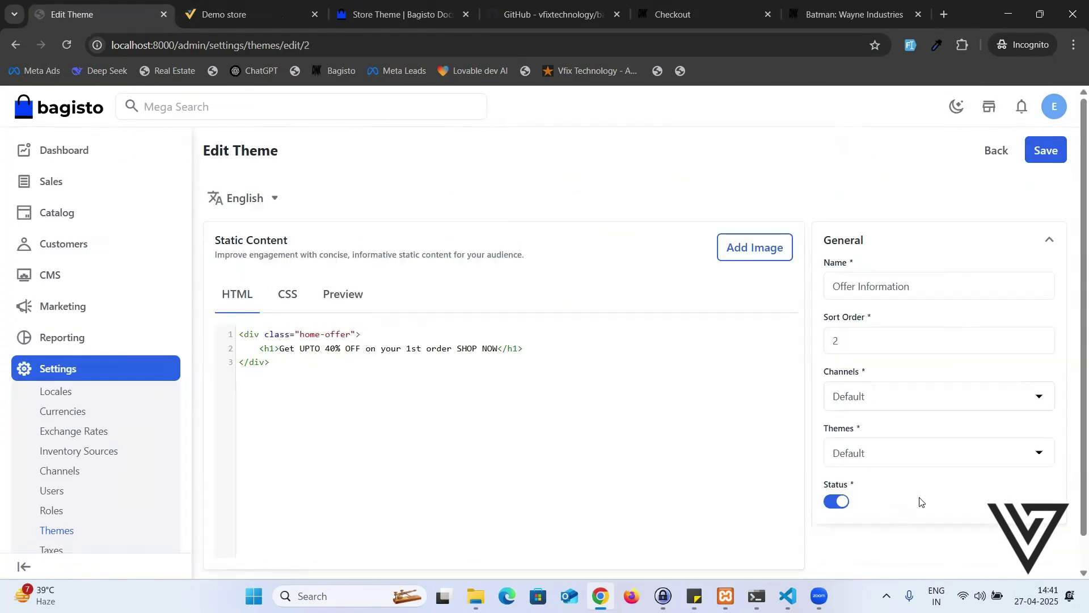
left_click(920, 454)
left_click(920, 495)
left_click(1033, 149)
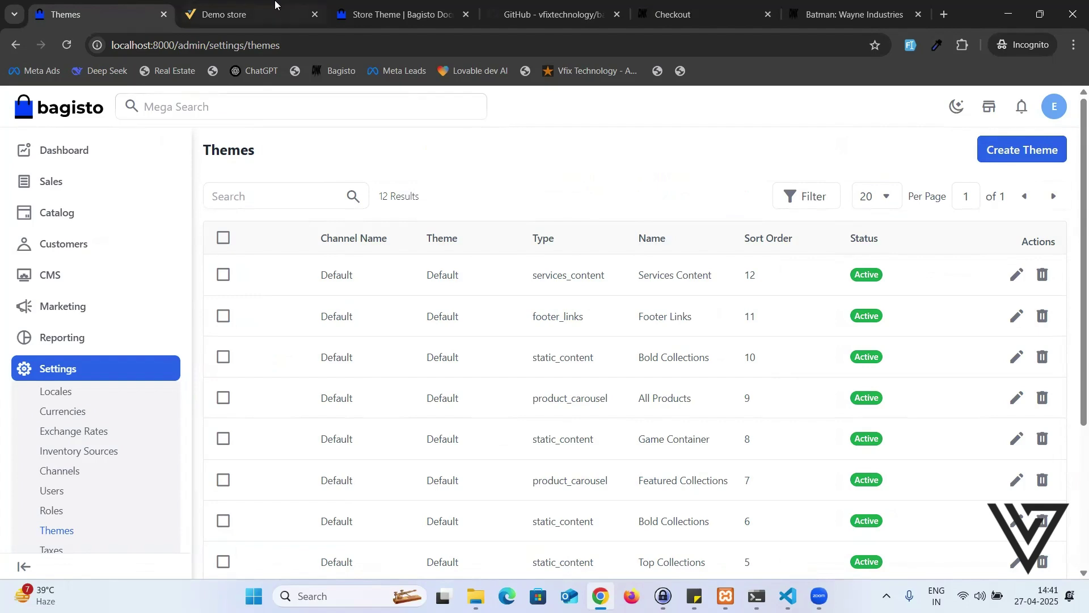
Step: Scroll the storefront homepage to review the image carousel, newsletter signup and footer
left_click(255, 11)
scroll(466, 234, "down", 5)
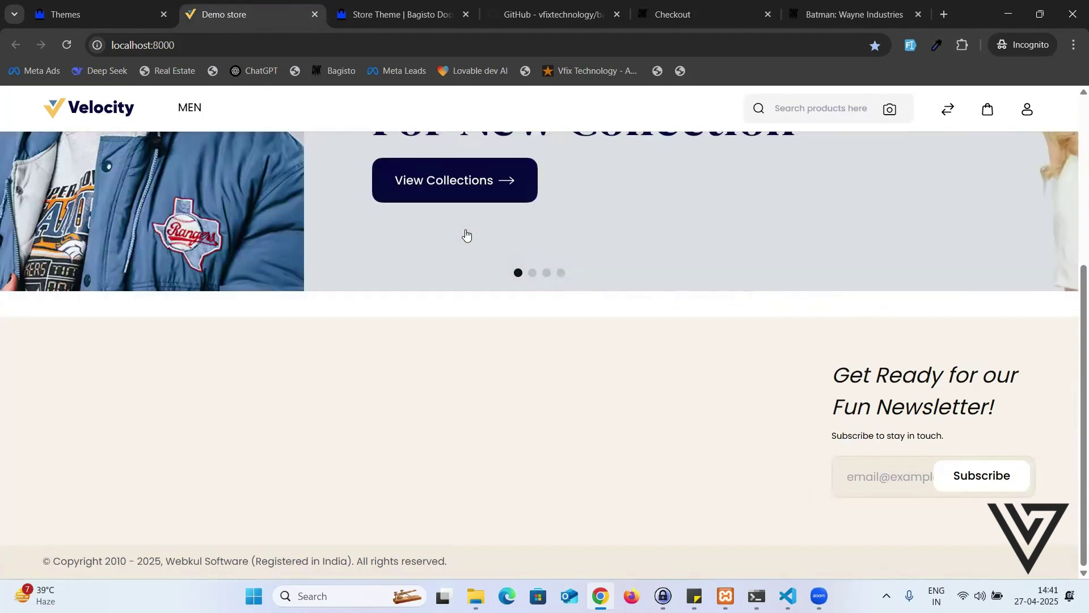
scroll(466, 234, "up", 5)
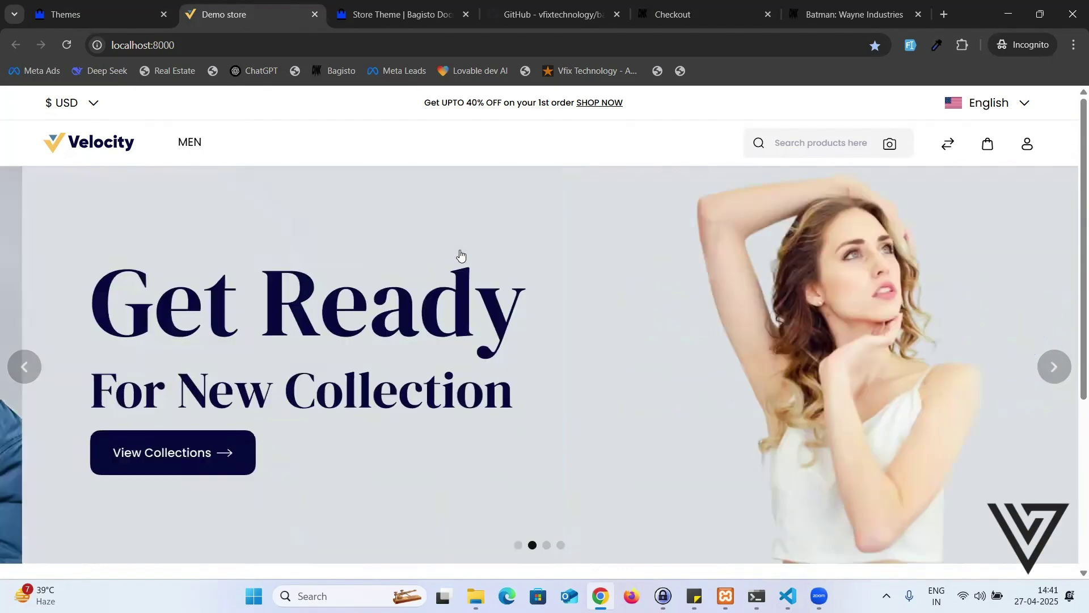
scroll(458, 253, "down", 5)
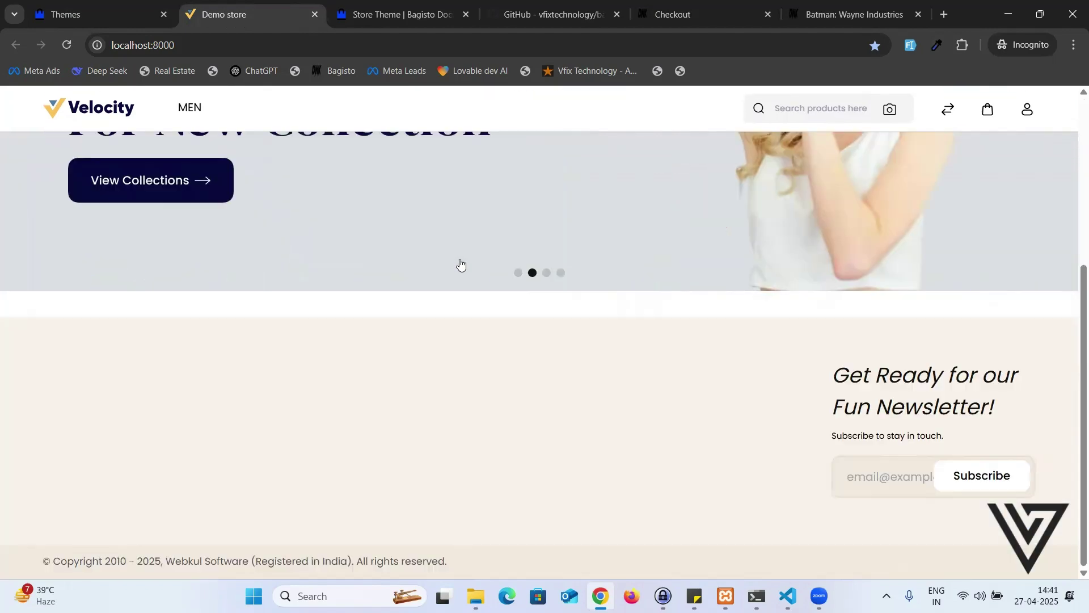